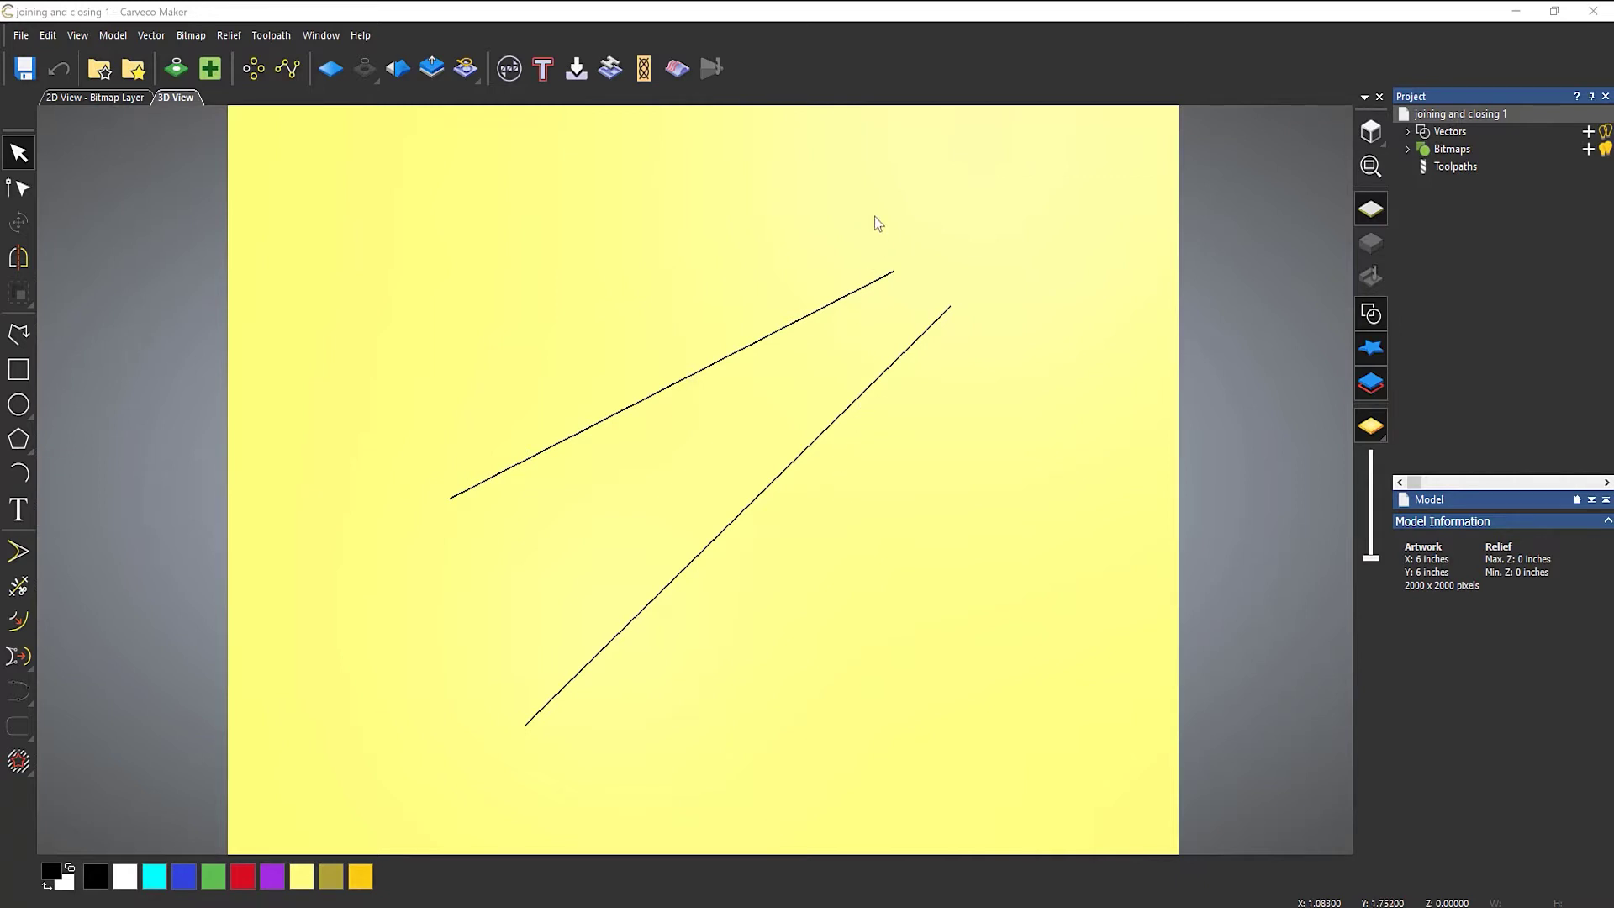
- Try joining both lines' top ends with a straight segment, then undo it
{"action": "left_click_drag", "start_coordinate": [874, 215], "coordinate": [699, 546]}
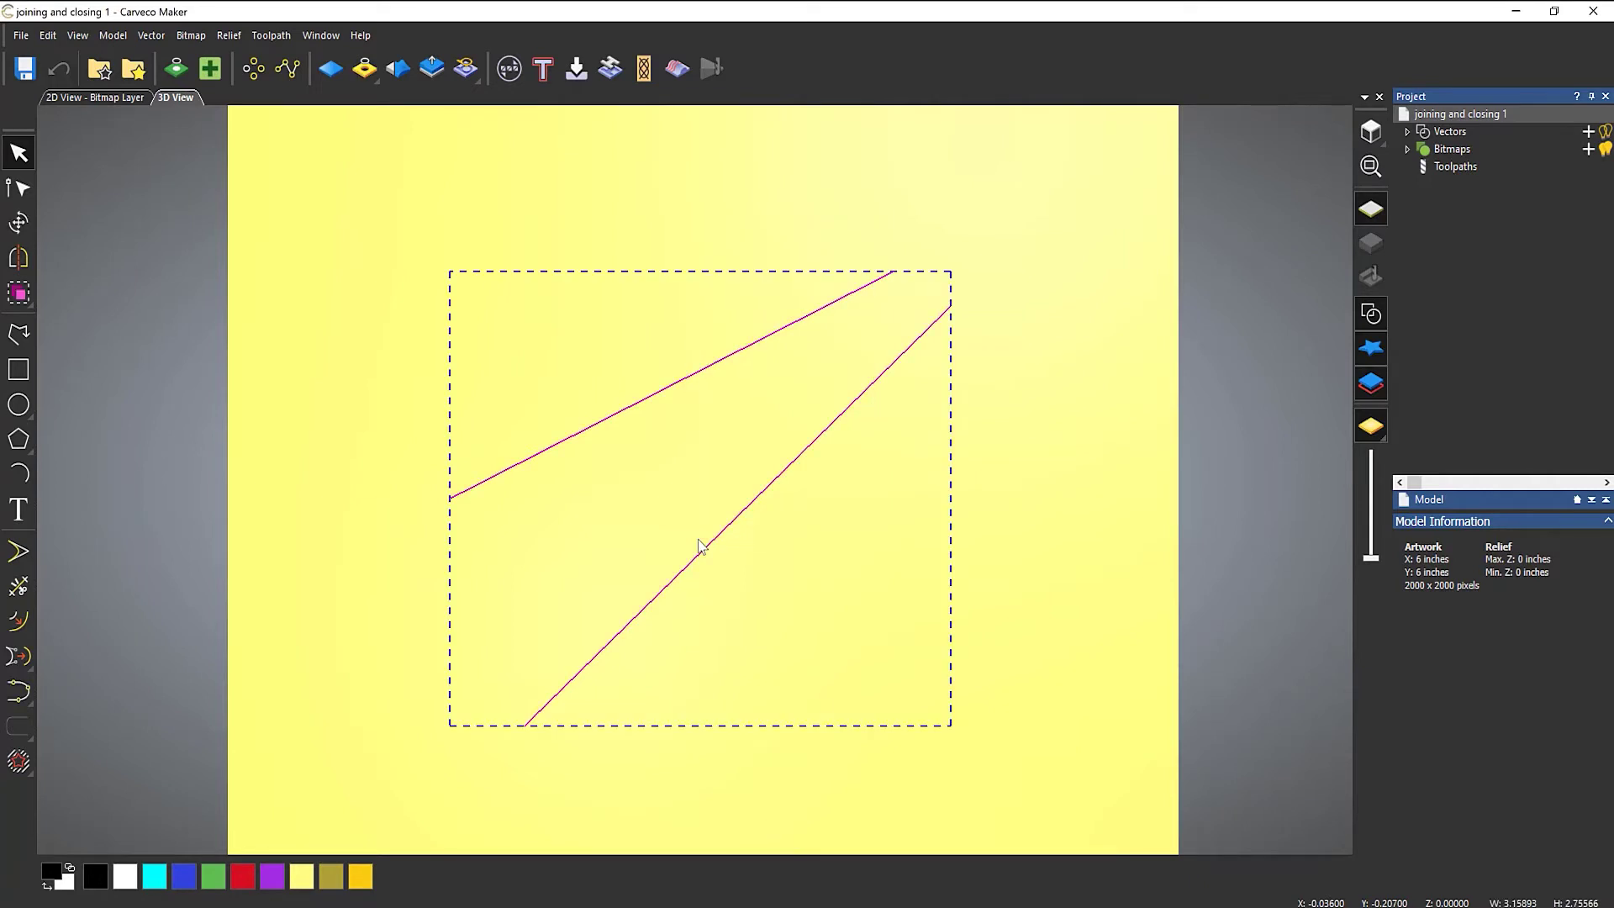
{"action": "left_click", "coordinate": [22, 694]}
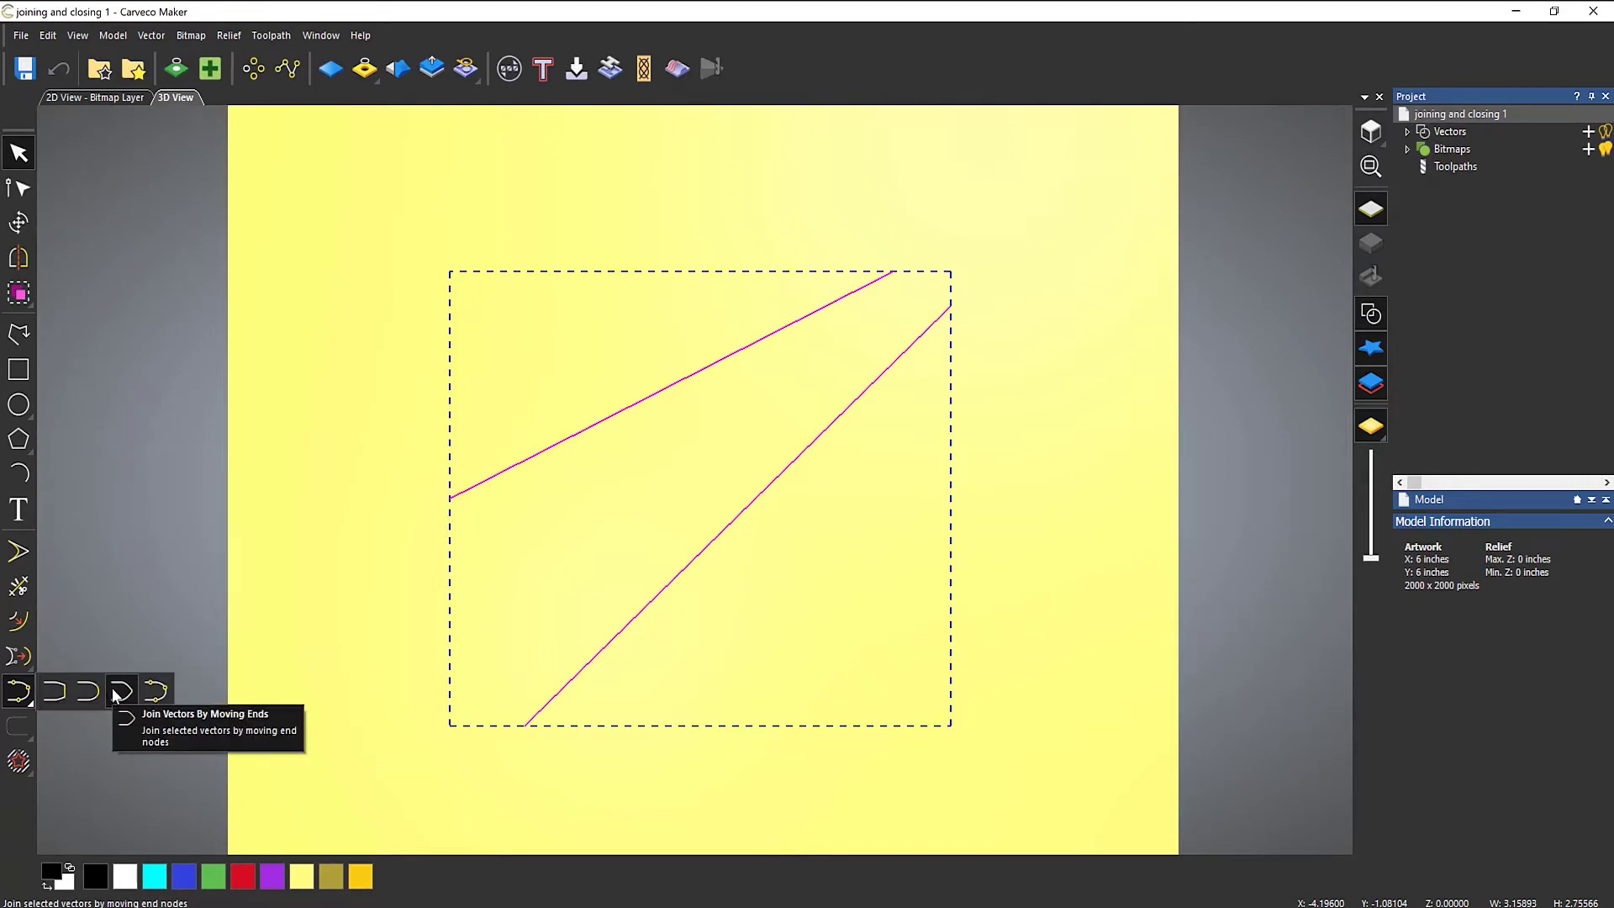
{"action": "left_click", "coordinate": [59, 696]}
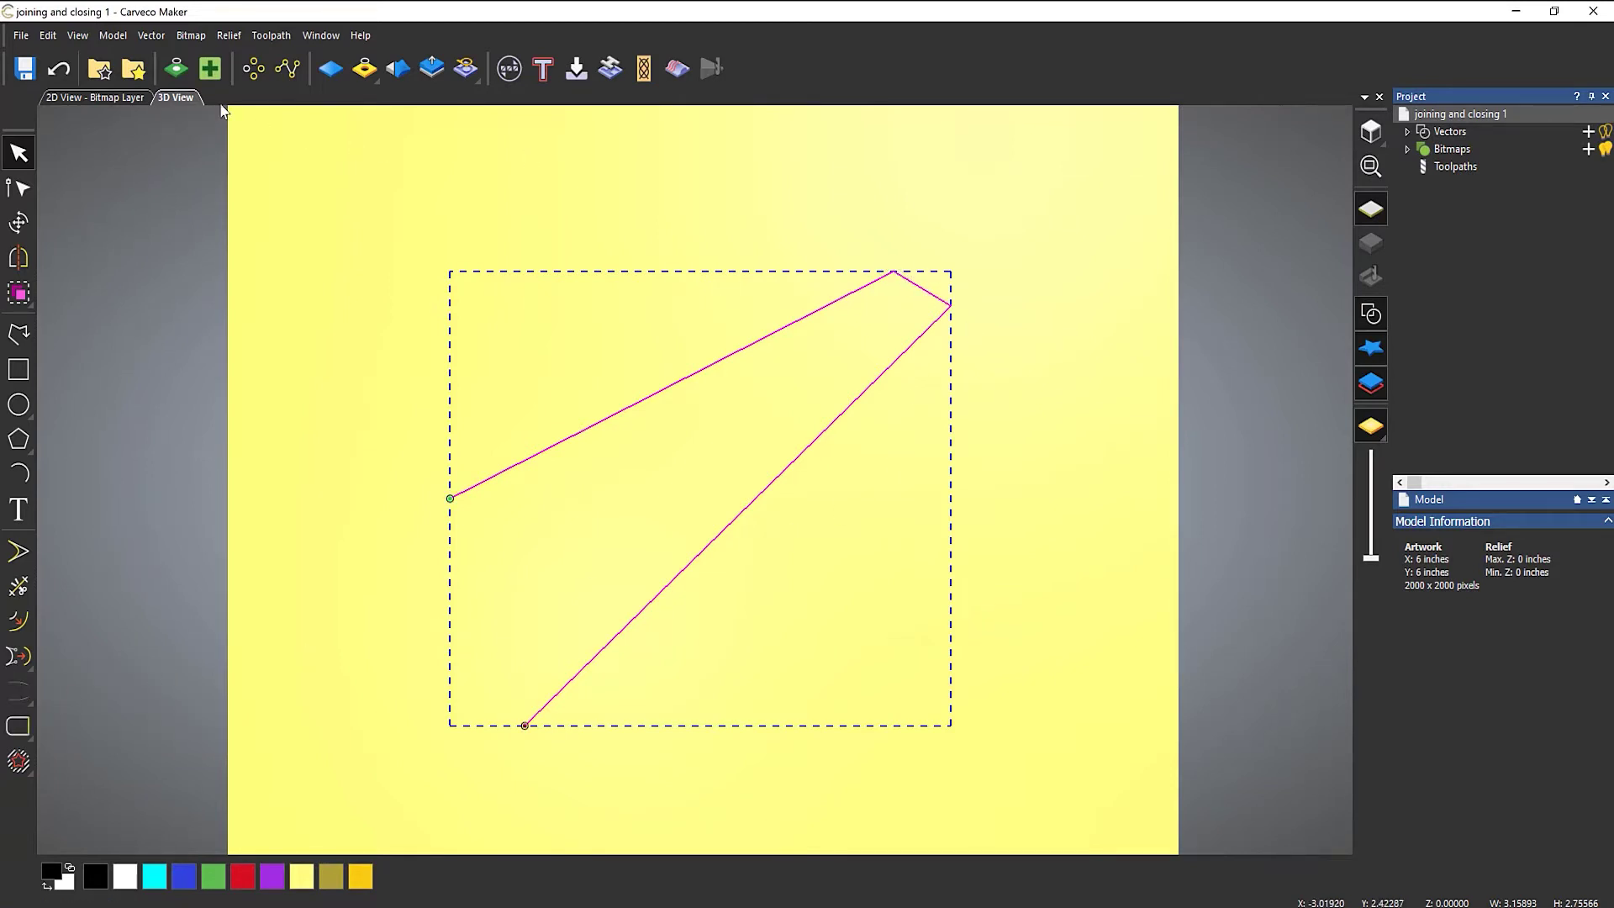
{"action": "left_click", "coordinate": [59, 69]}
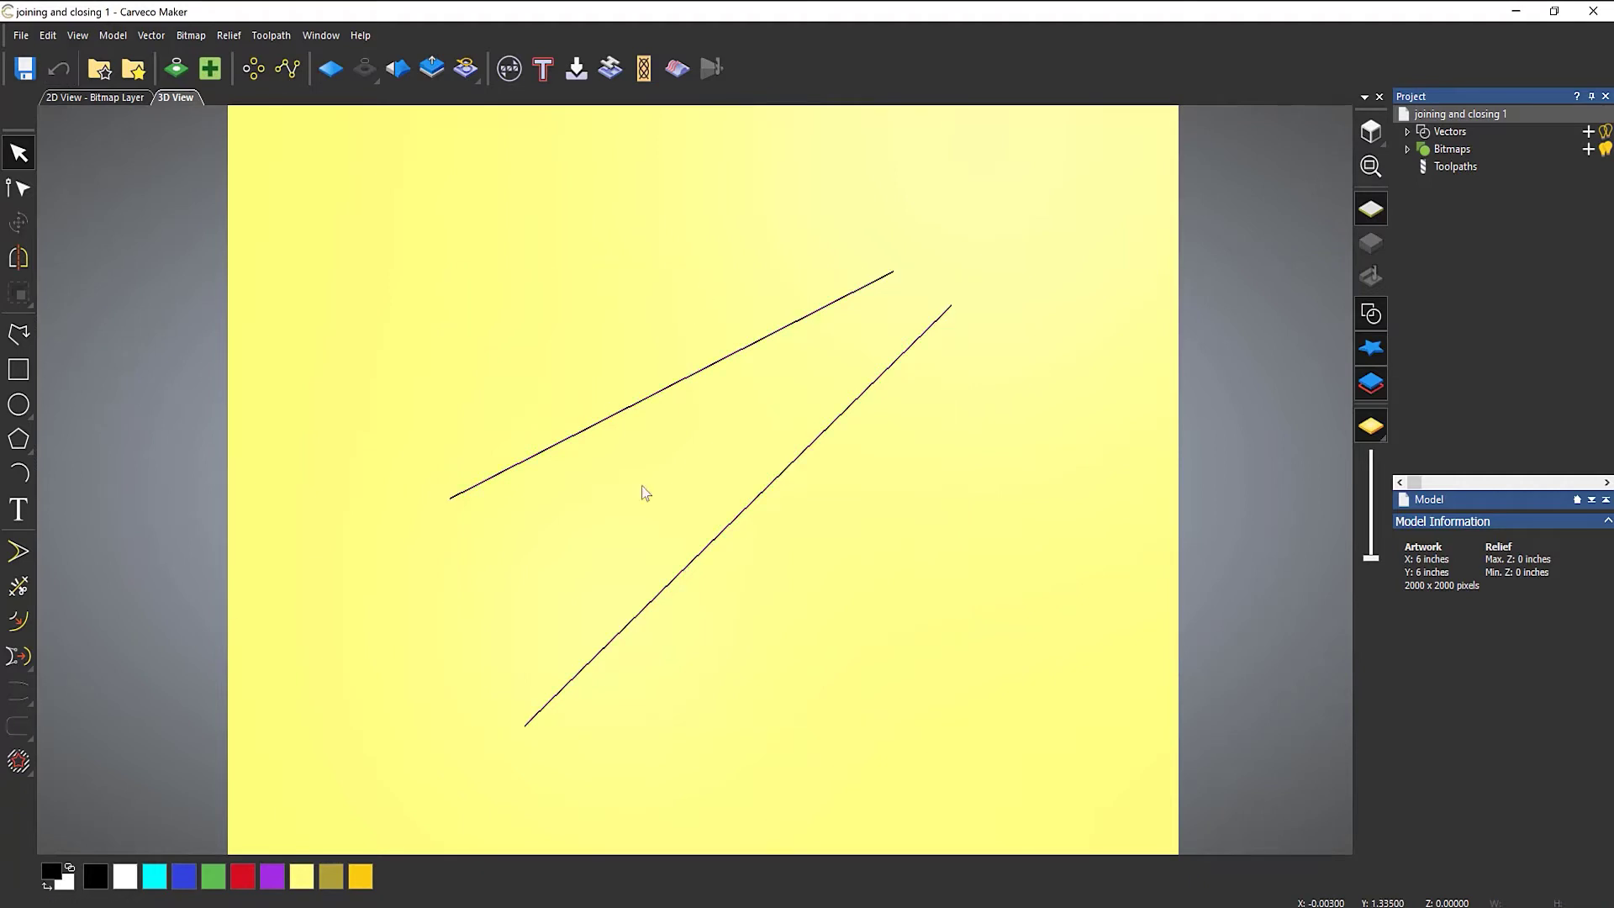
- Try joining the line ends with a smooth curve instead, then undo it
{"action": "key", "text": "ctrl+a"}
{"action": "left_click", "coordinate": [19, 696]}
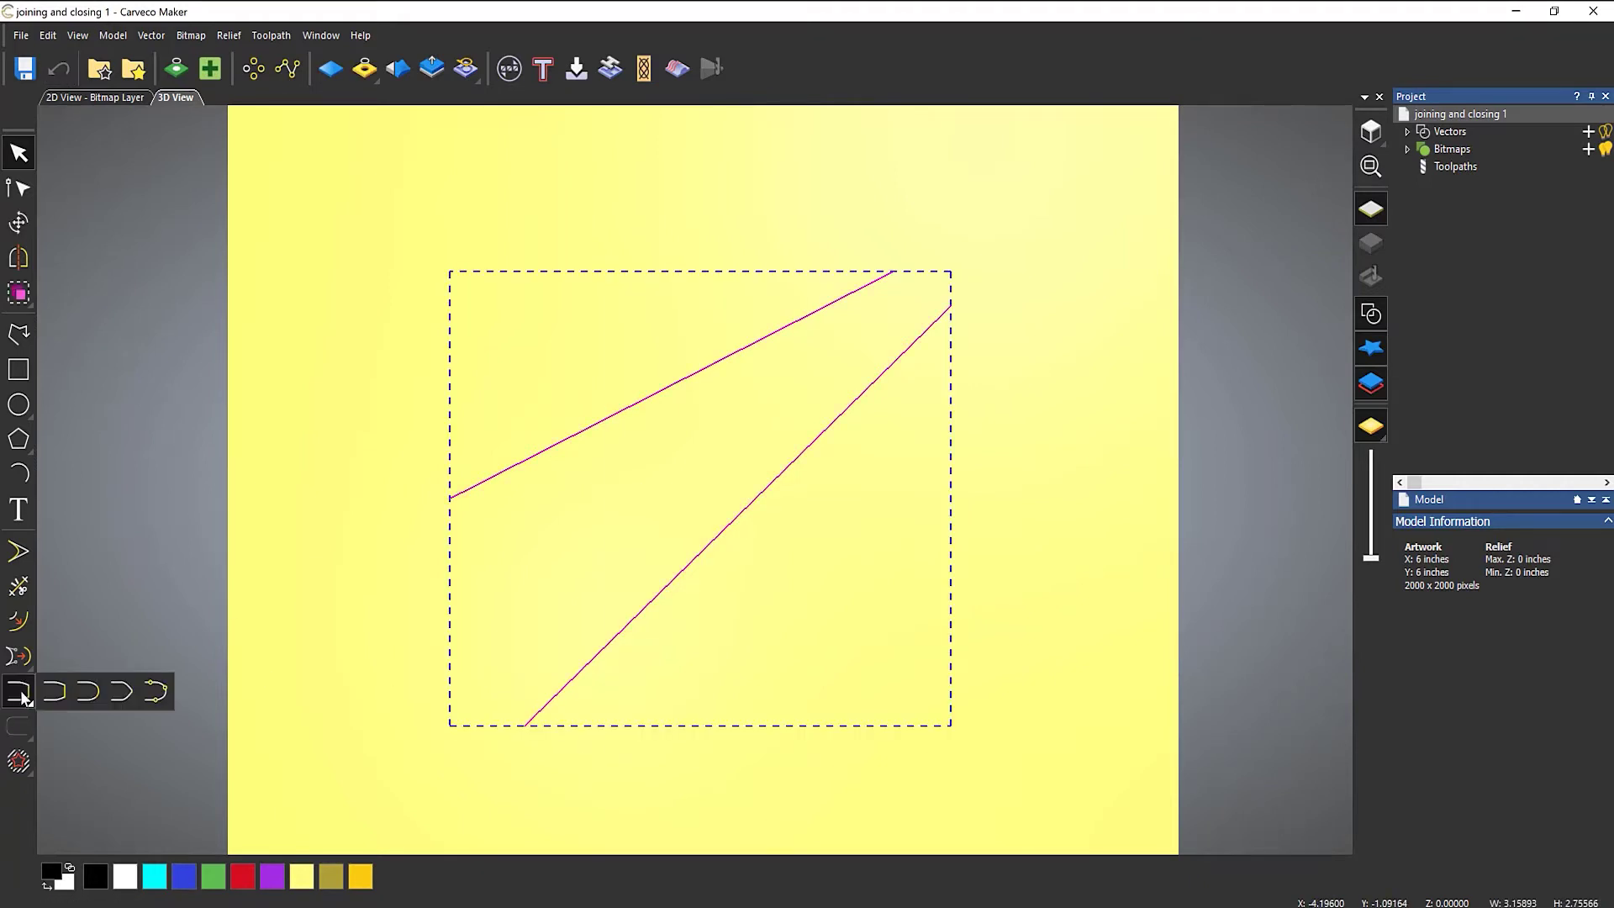
{"action": "left_click", "coordinate": [88, 691]}
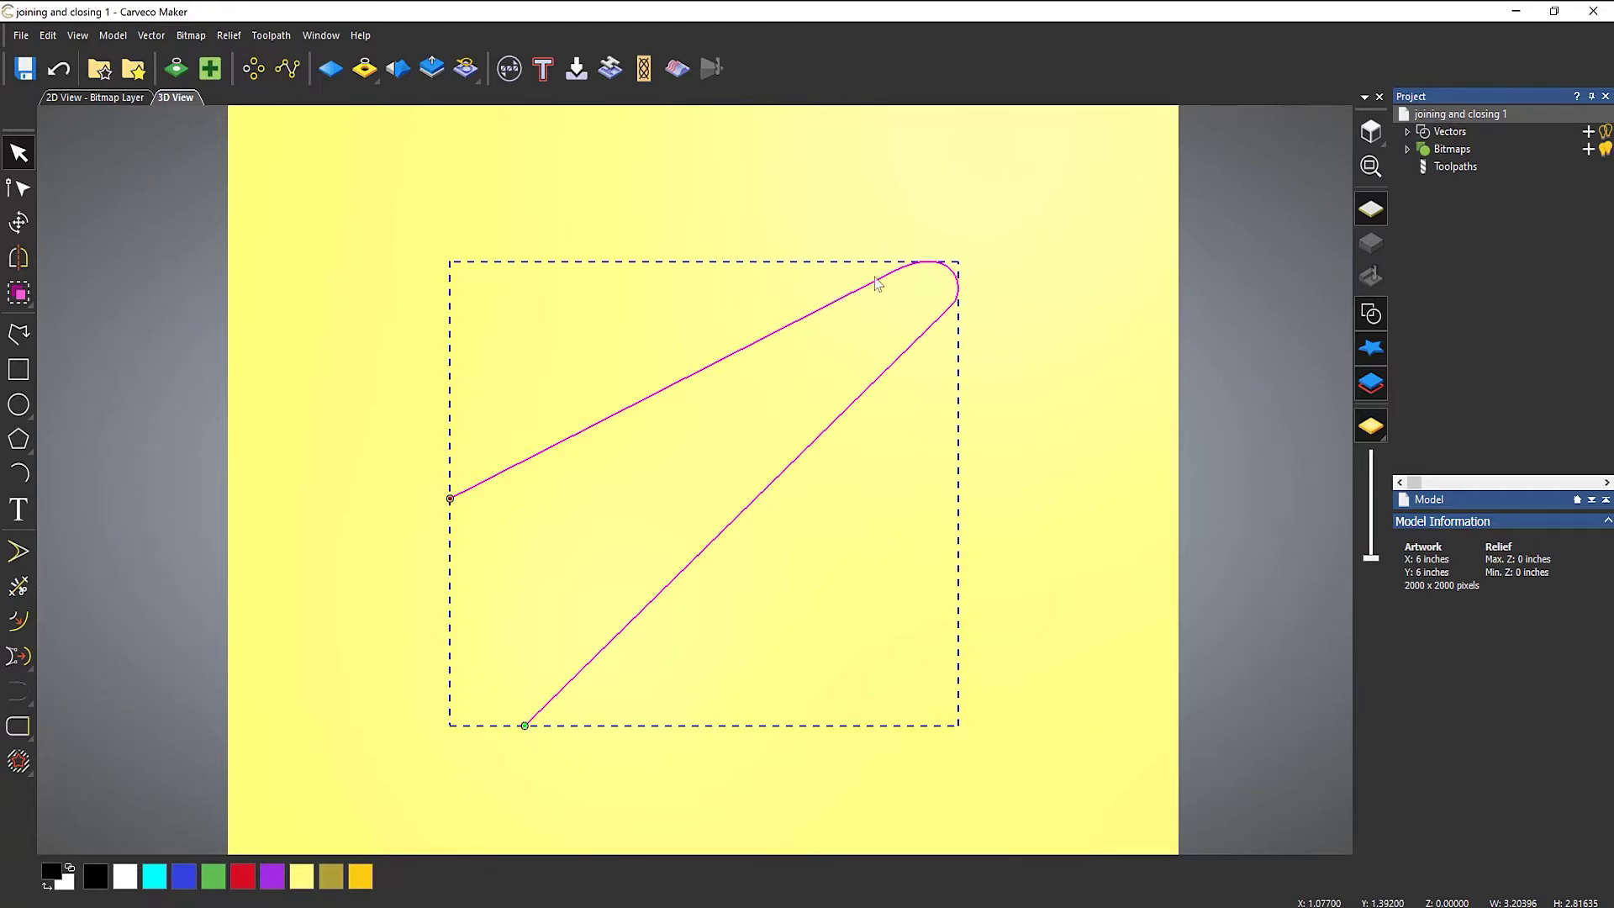
{"action": "left_click", "coordinate": [59, 69]}
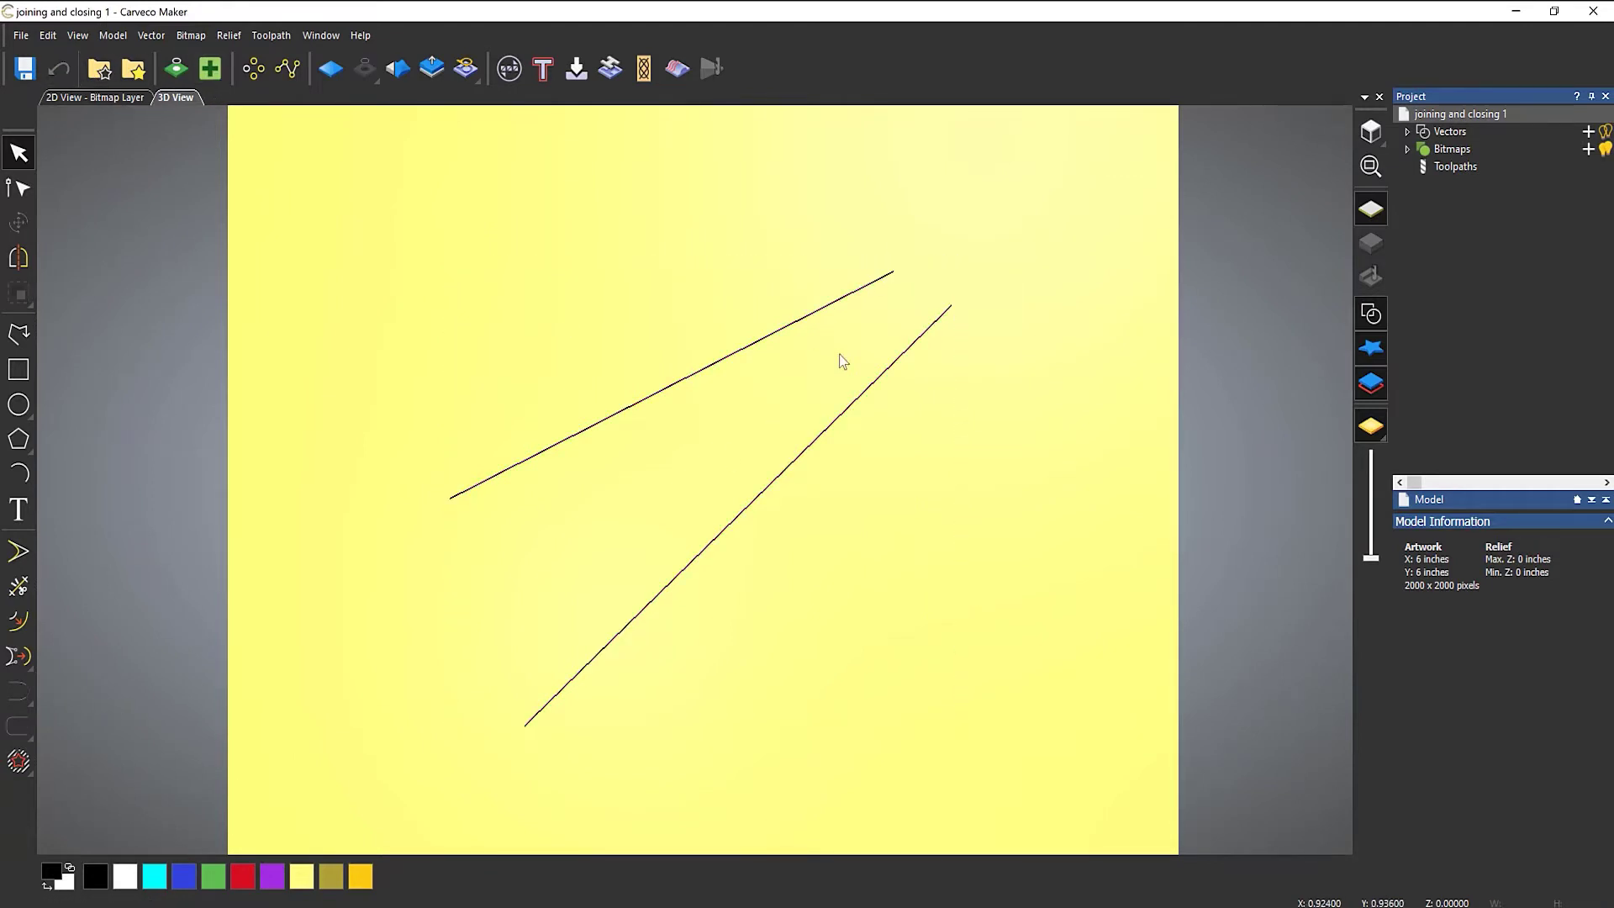
- Try joining the lines by moving their ends together, then undo it
{"action": "left_click_drag", "start_coordinate": [767, 496], "coordinate": [761, 502]}
{"action": "left_click", "coordinate": [19, 691]}
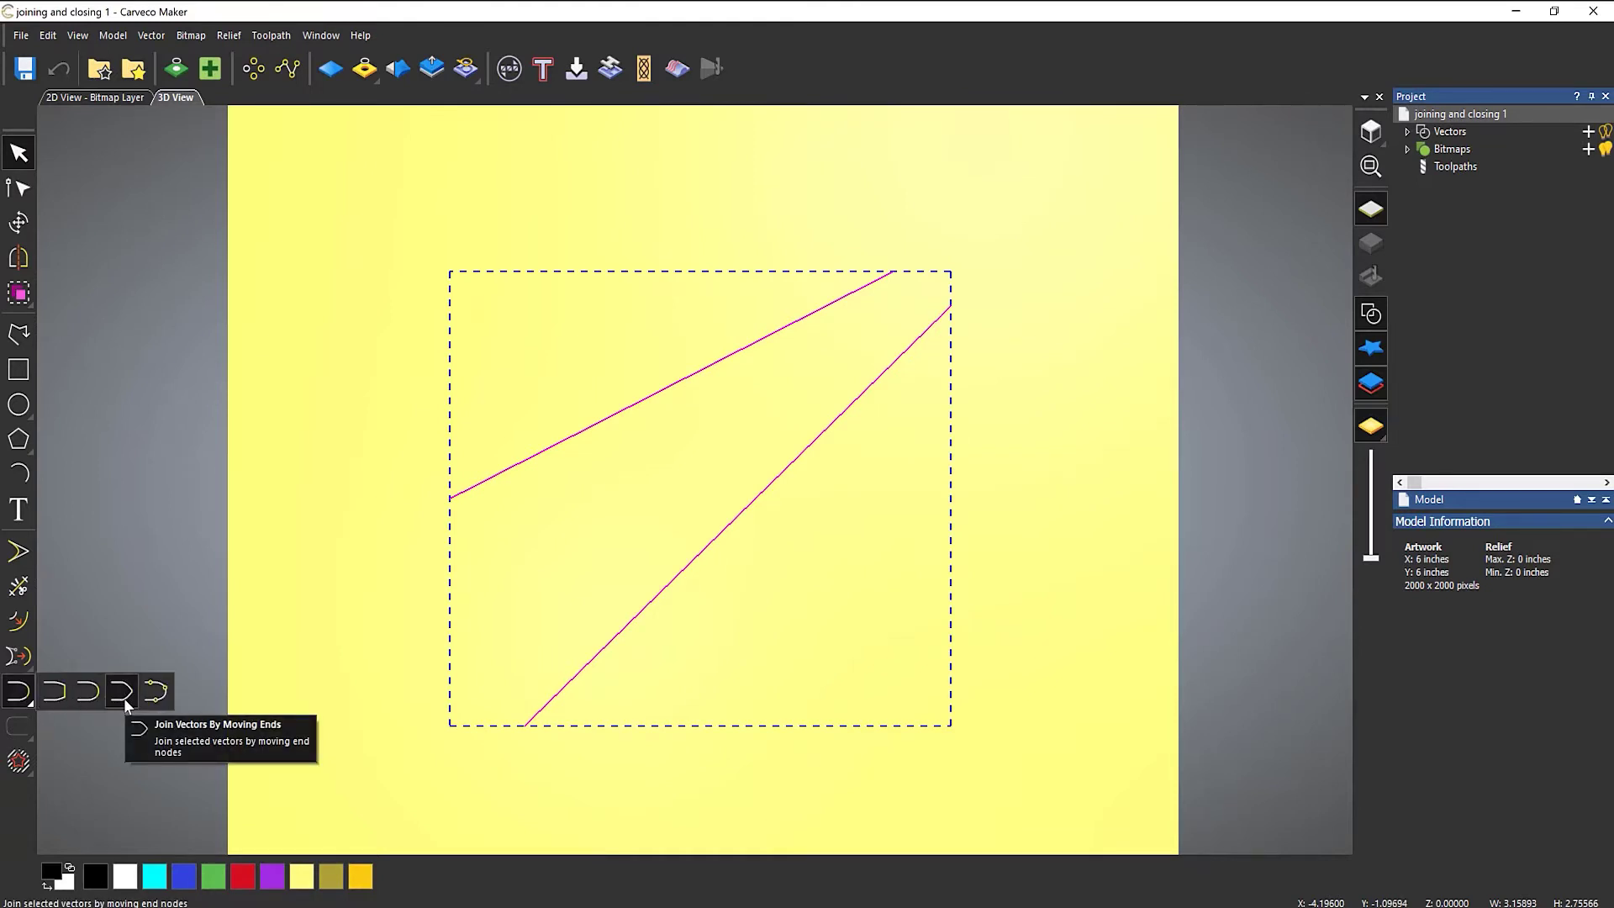
{"action": "left_click", "coordinate": [124, 702]}
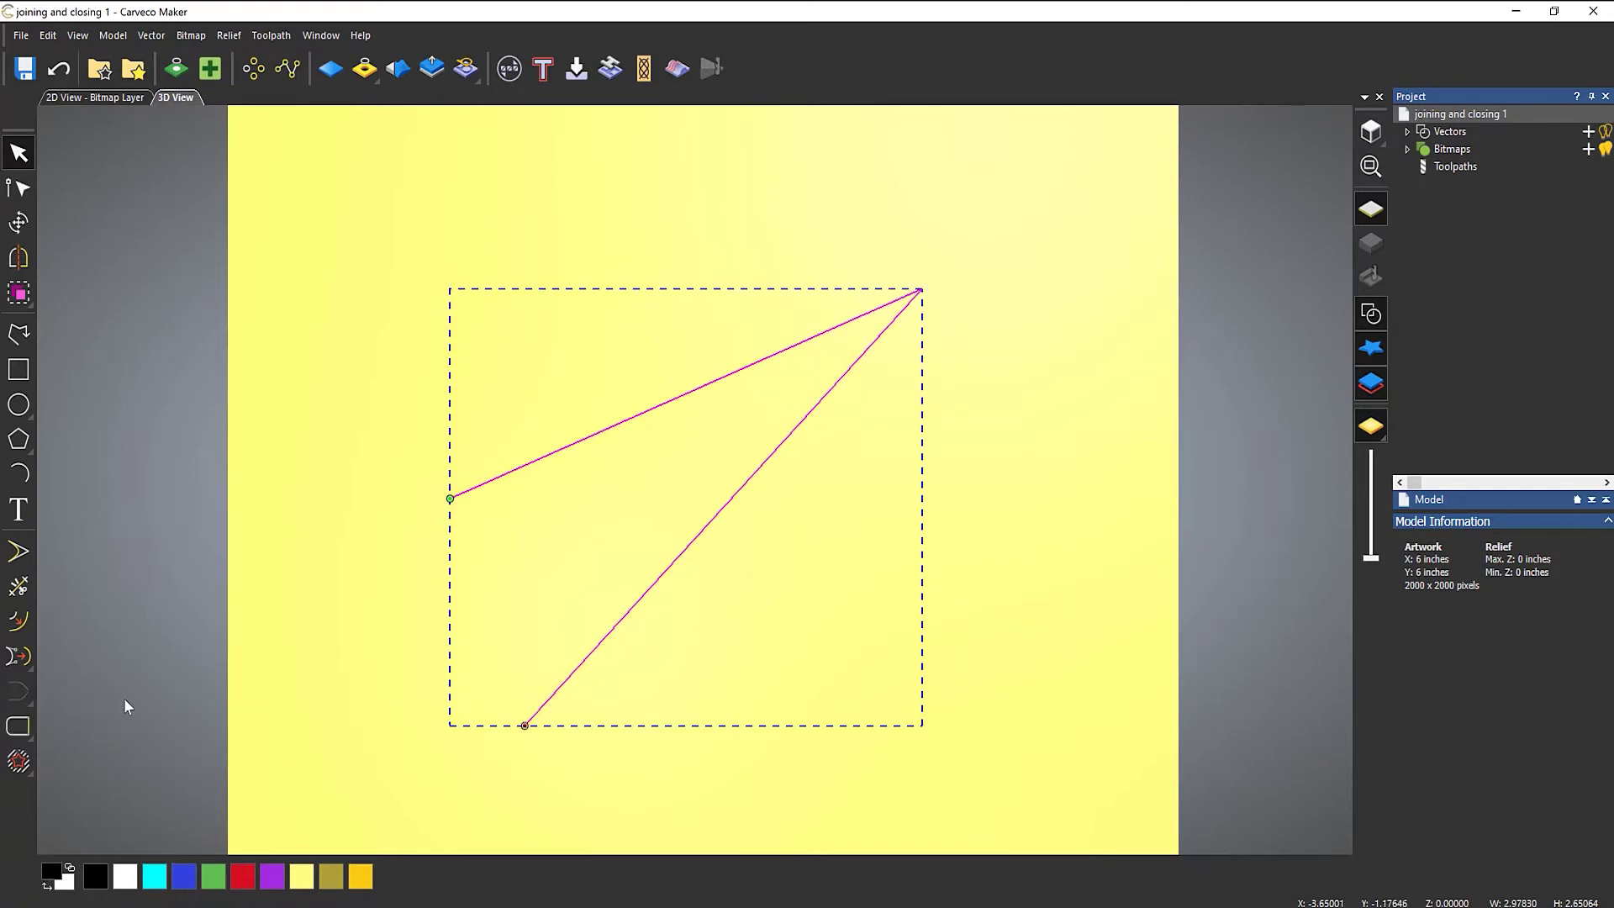
{"action": "left_click", "coordinate": [61, 68]}
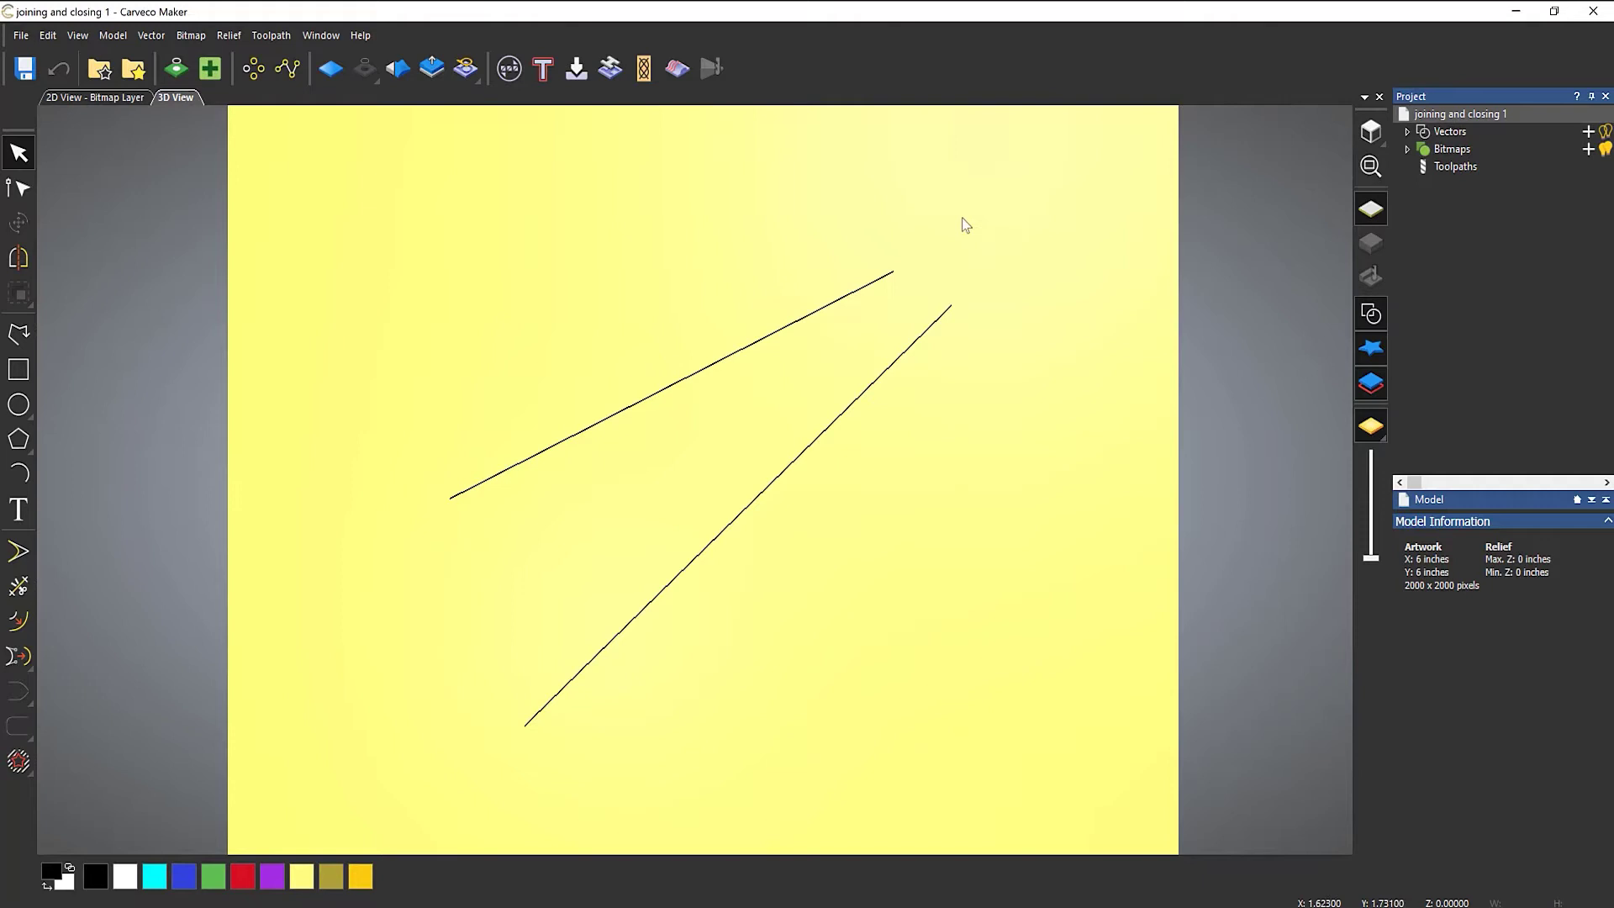
- Repeat the straight-segment join on both lines and undo it again
{"action": "left_click_drag", "start_coordinate": [965, 224], "coordinate": [782, 471]}
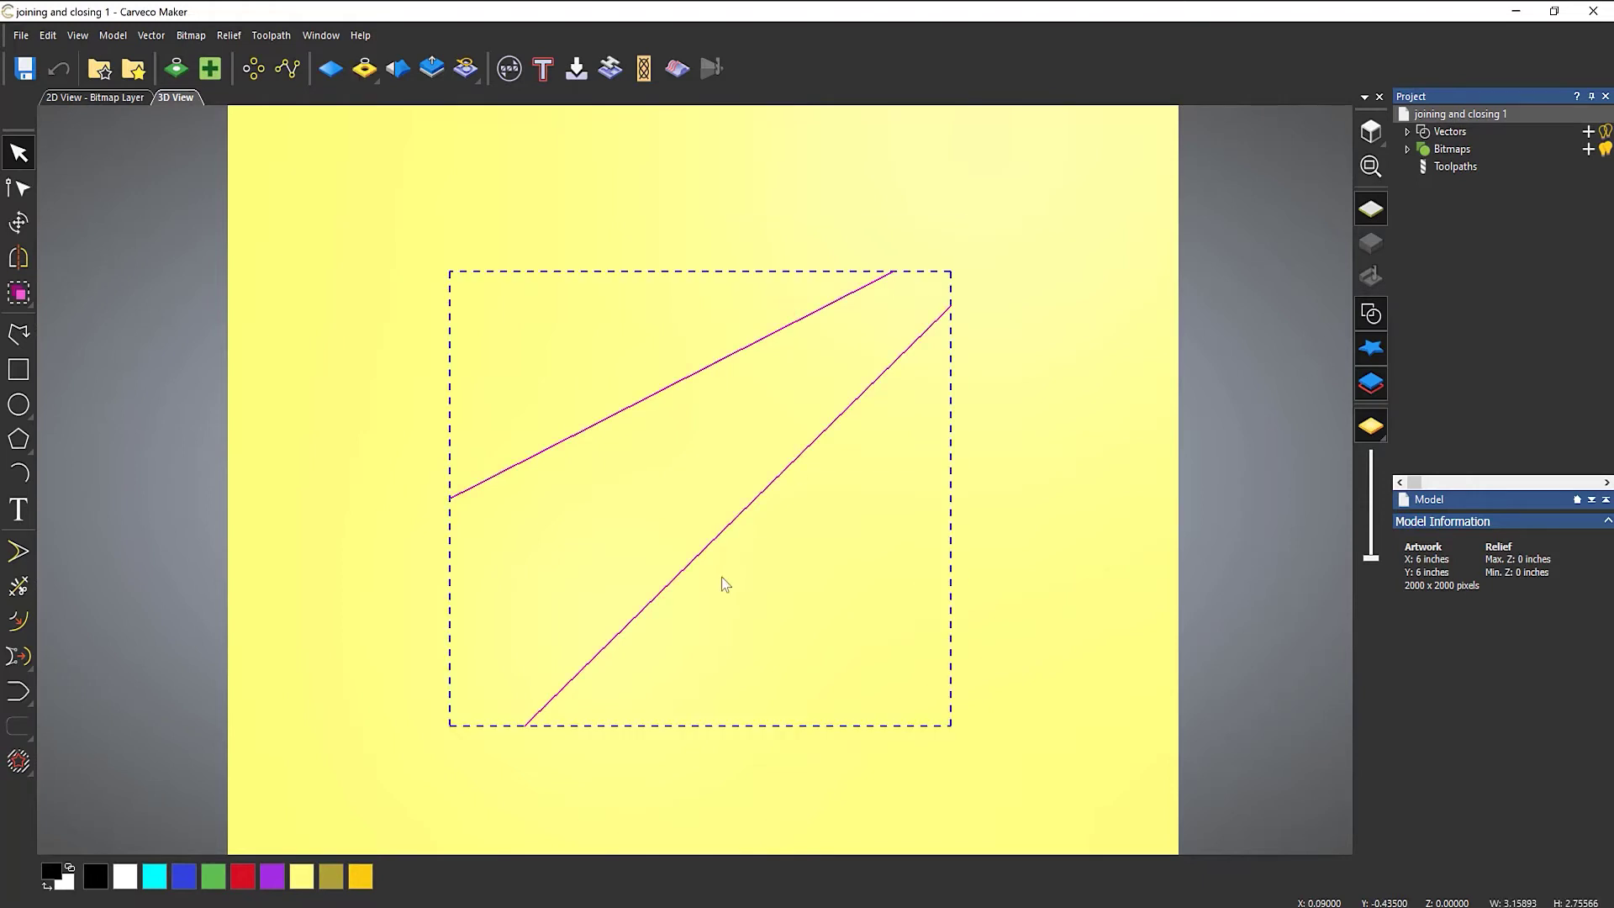
{"action": "left_click", "coordinate": [30, 691]}
{"action": "left_click", "coordinate": [54, 696]}
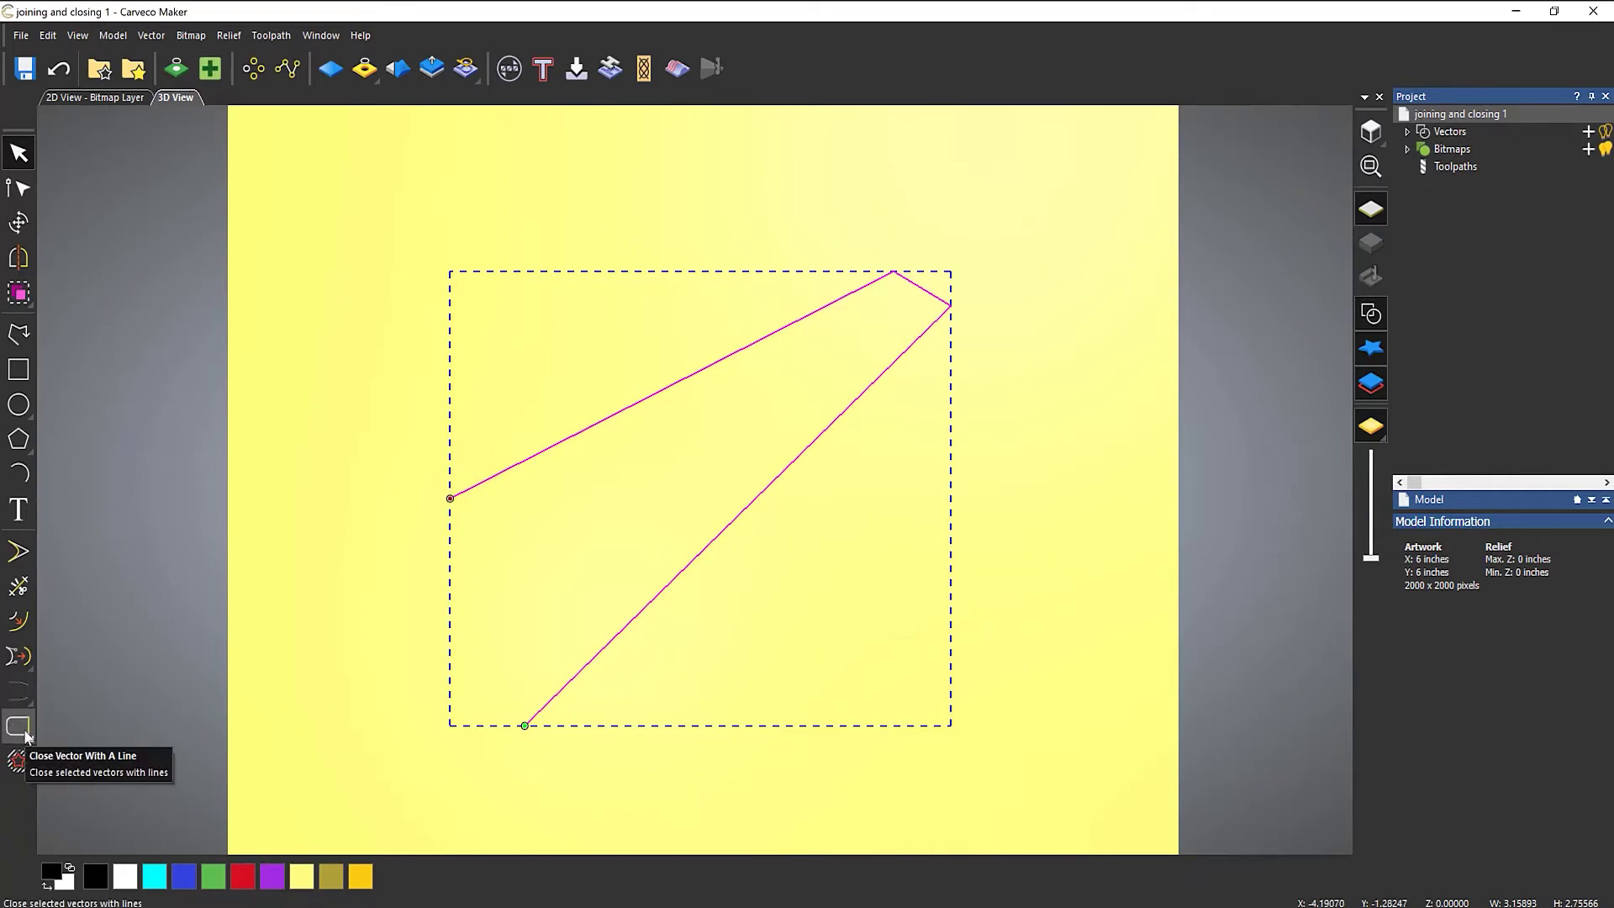
{"action": "left_click", "coordinate": [59, 69]}
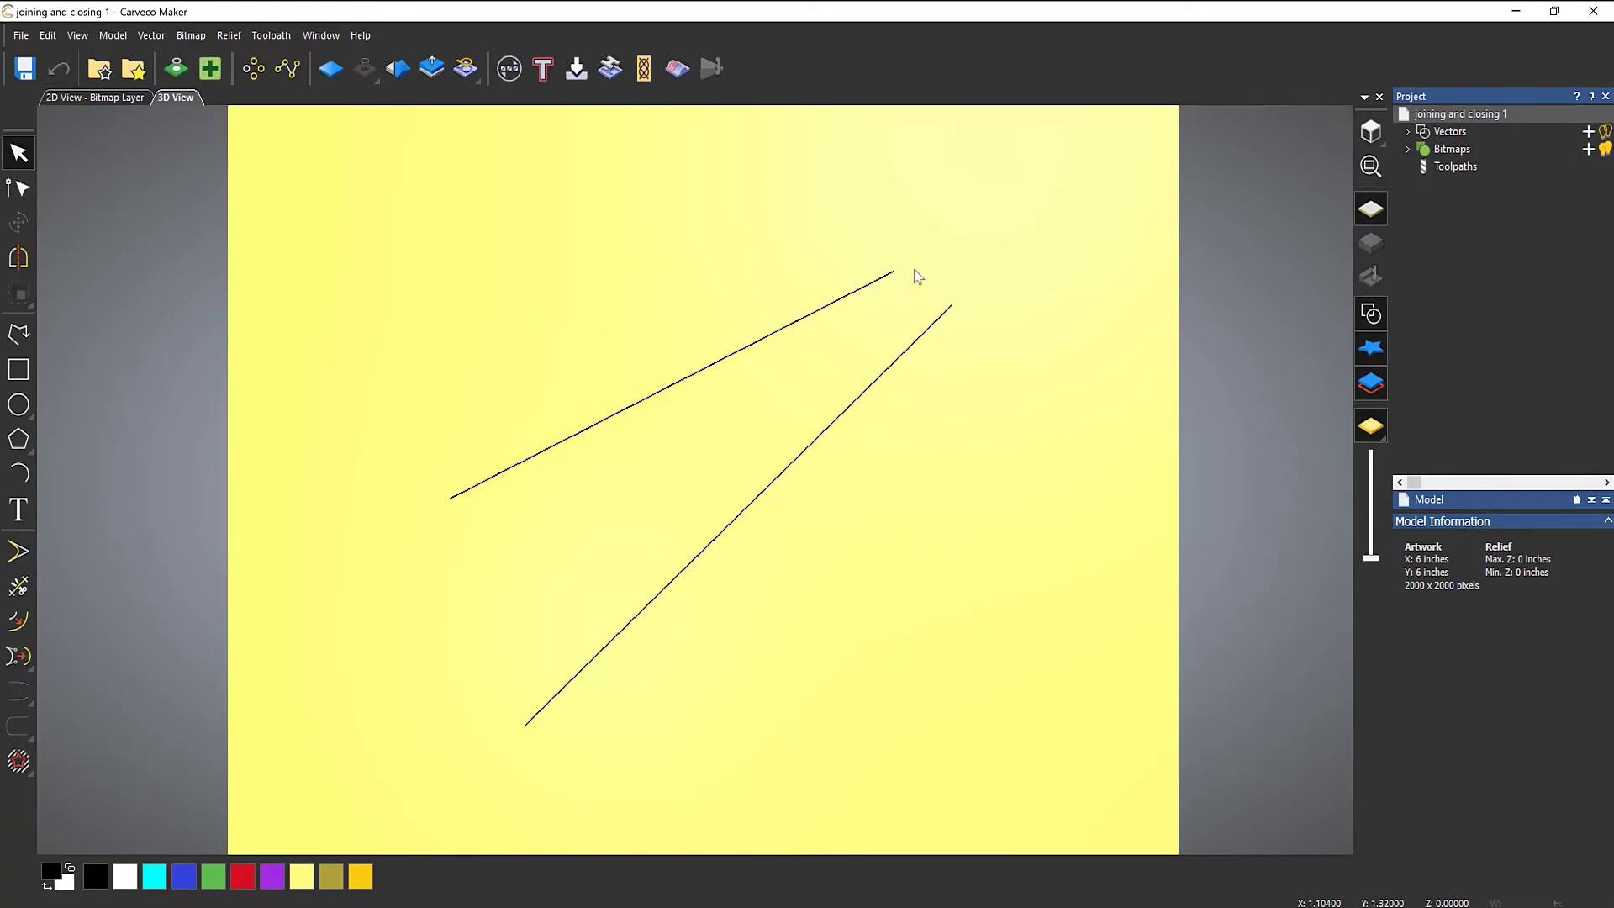
- Join the lines' top ends with a straight segment and close the shape with a line
{"action": "key", "text": "ctrl+a"}
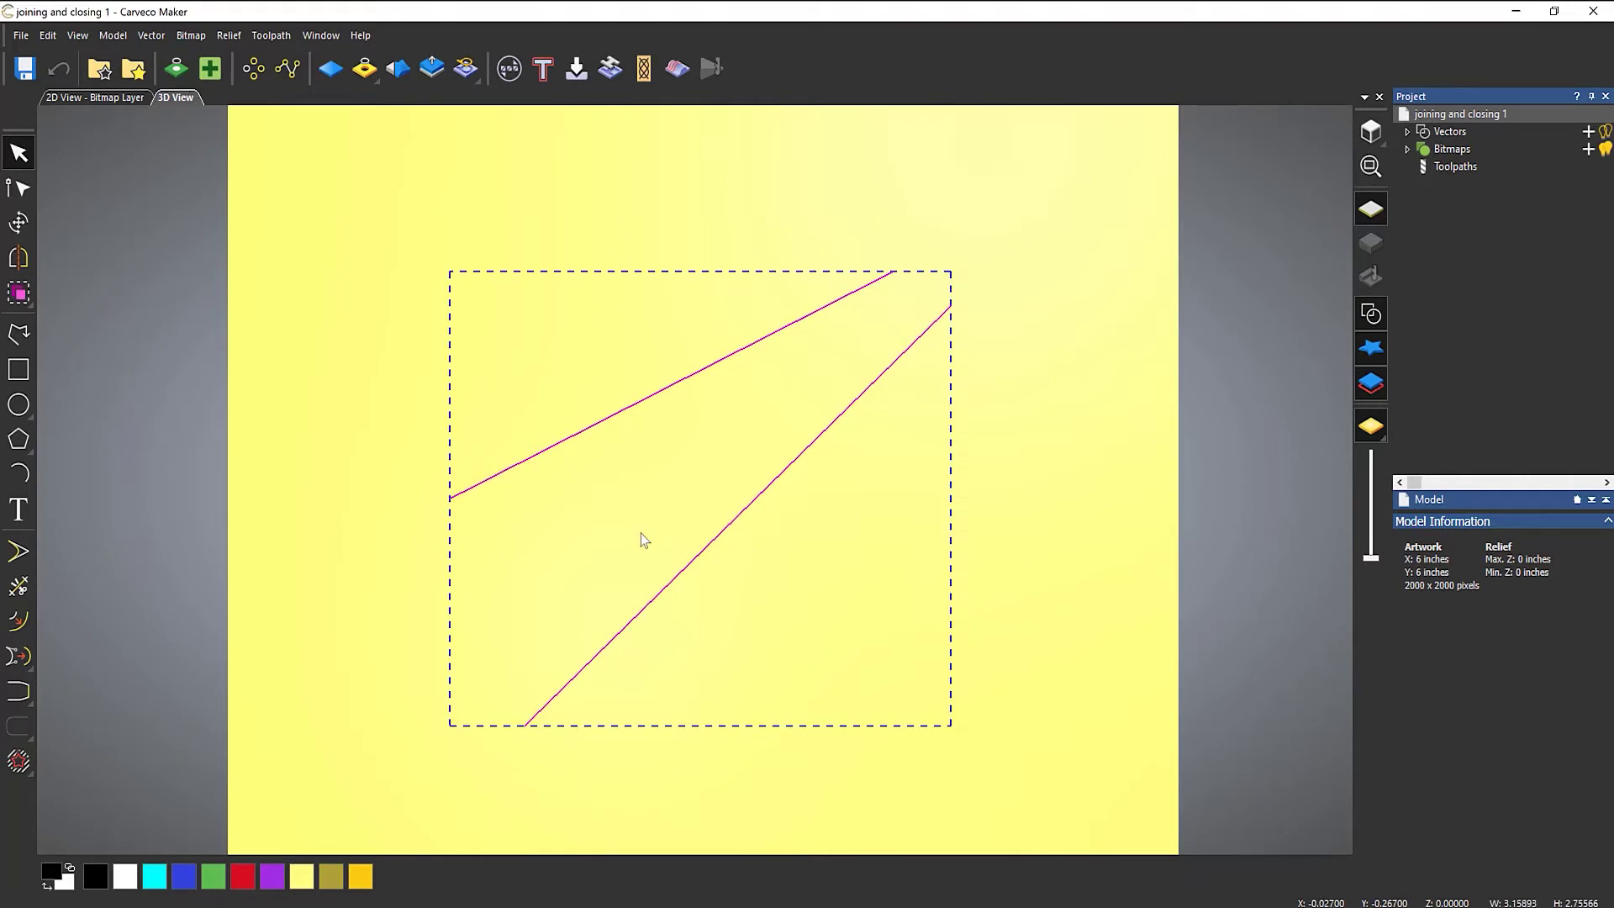
{"action": "left_click", "coordinate": [19, 691]}
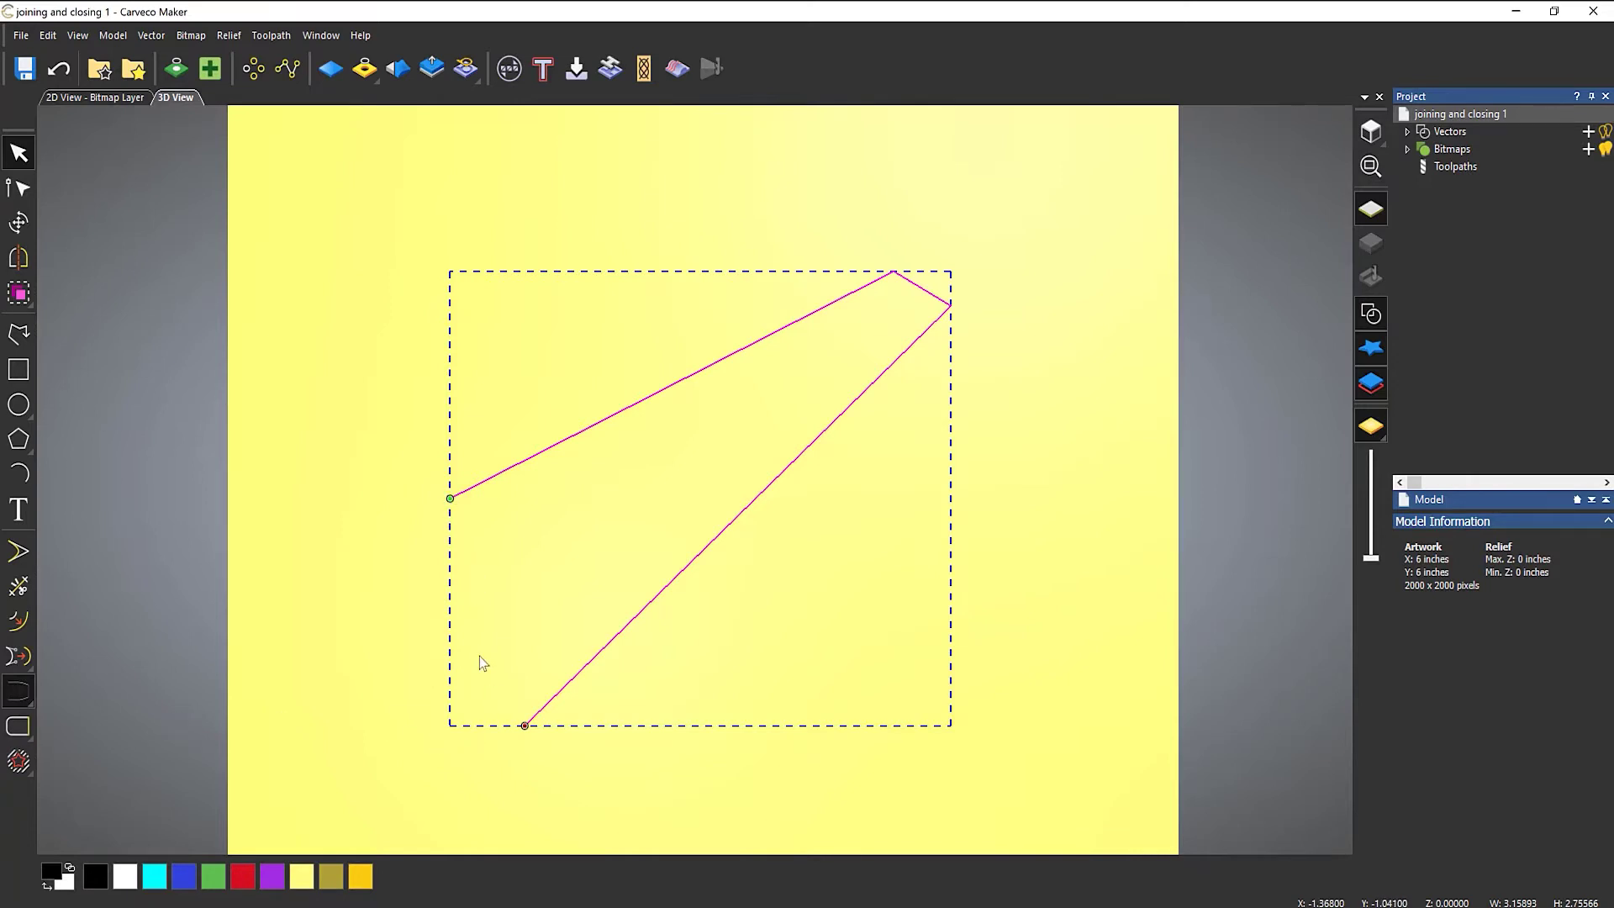
{"action": "left_click", "coordinate": [26, 737]}
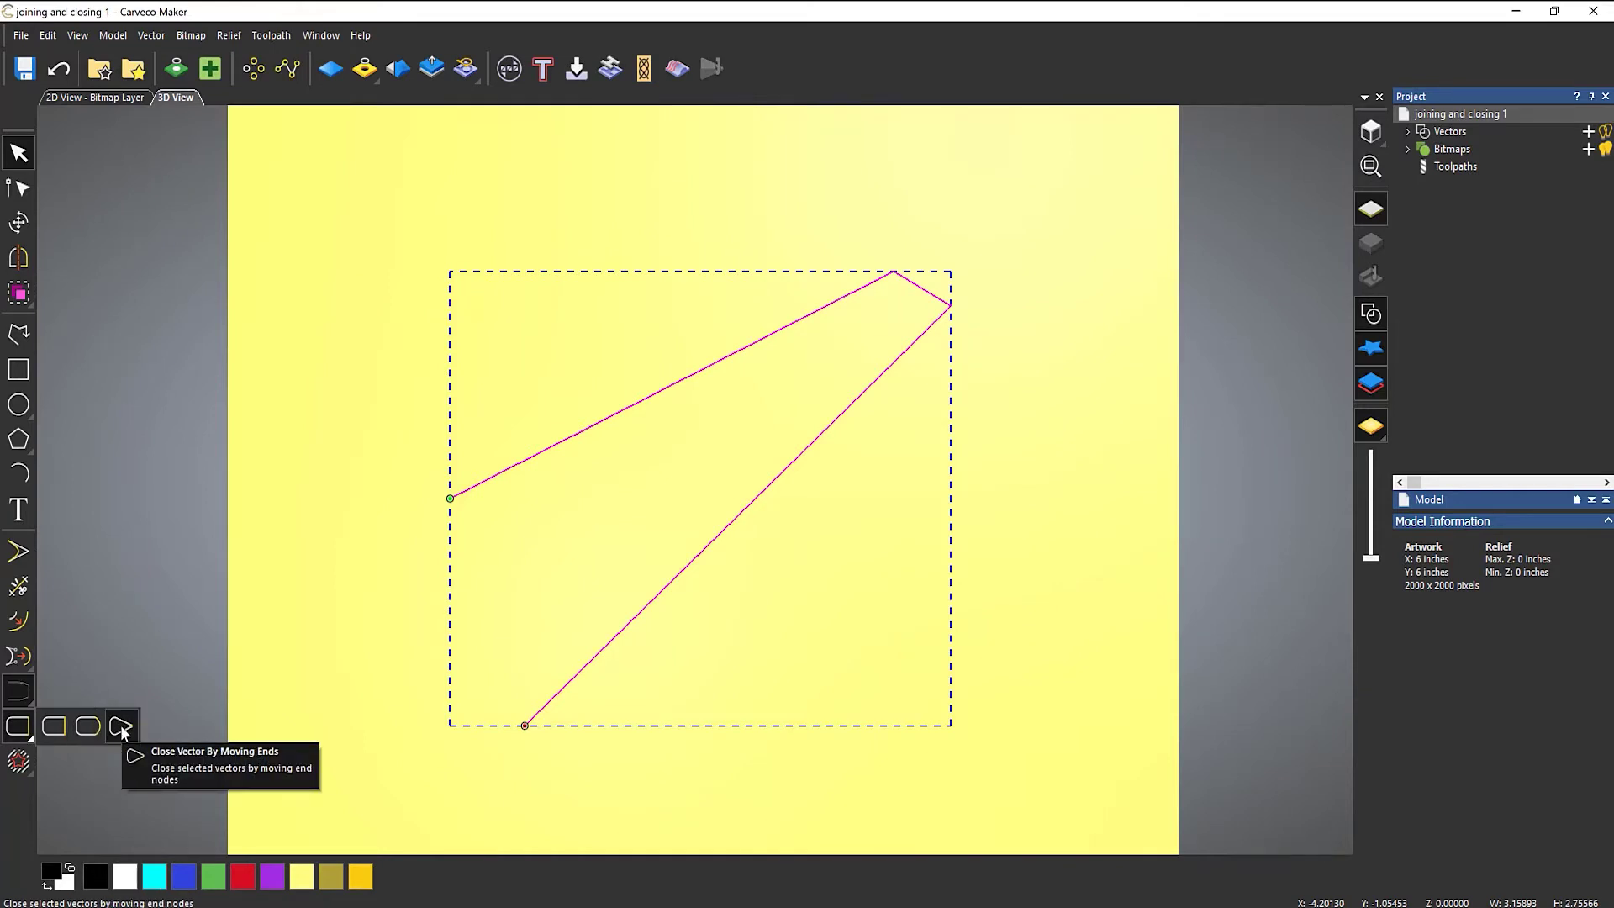
{"action": "left_click", "coordinate": [55, 728]}
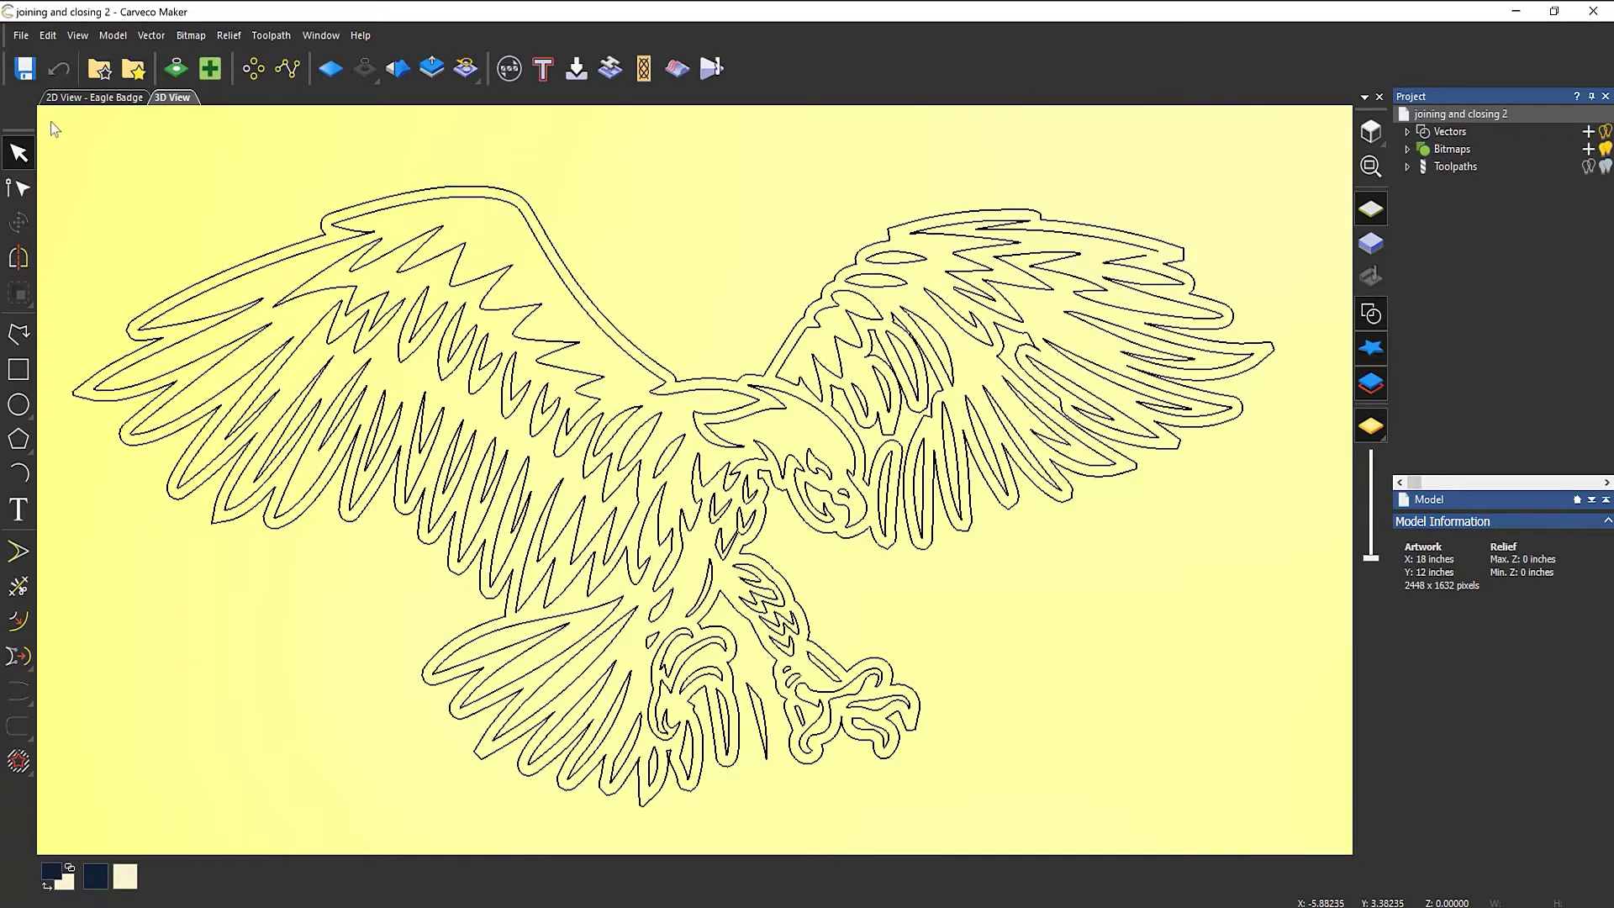
- Box-select the entire eagle outline, ready for Close Vector With A Line
{"action": "left_click_drag", "start_coordinate": [50, 121], "coordinate": [1316, 851]}
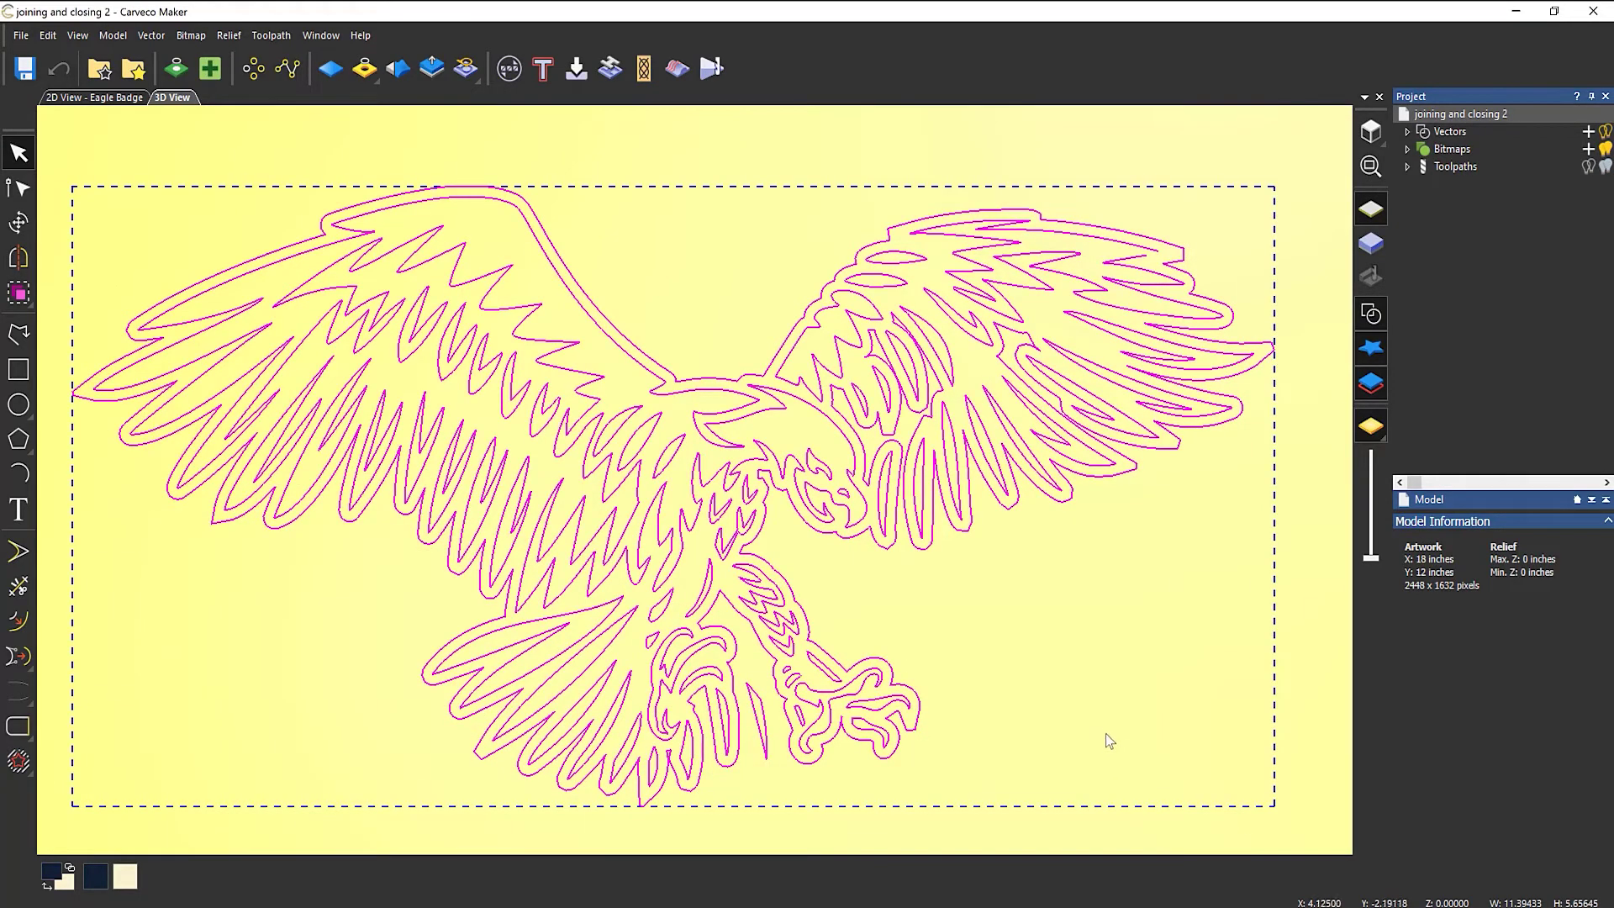
{"action": "left_click", "coordinate": [20, 728]}
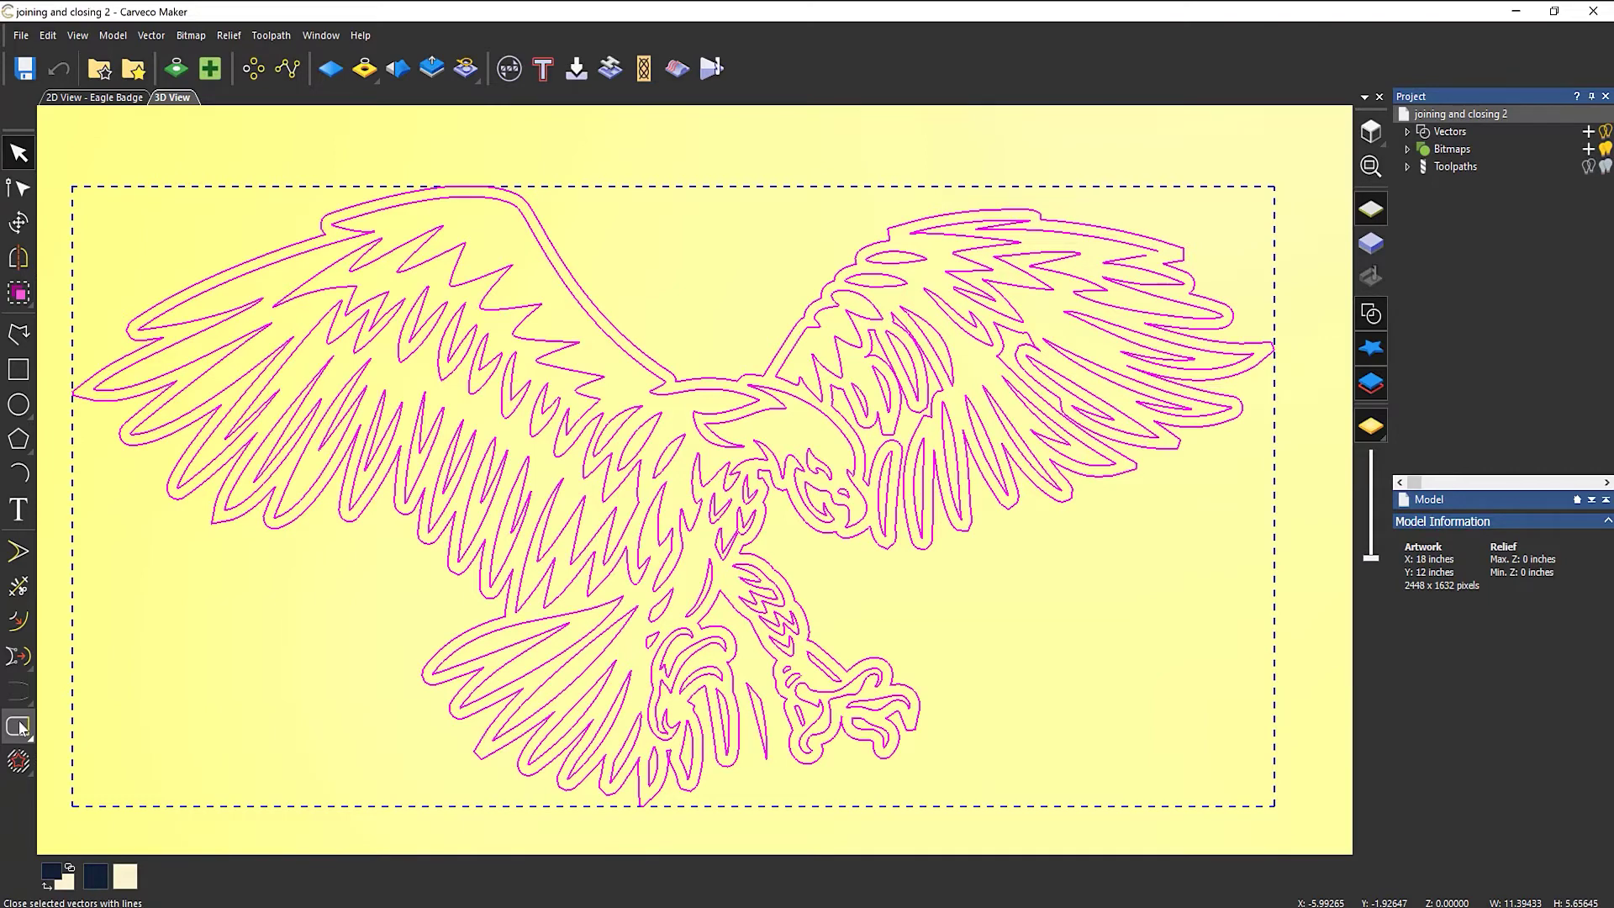
- Close the selected eagle vectors with lines and zoom in on the right wing
{"action": "left_click", "coordinate": [21, 728]}
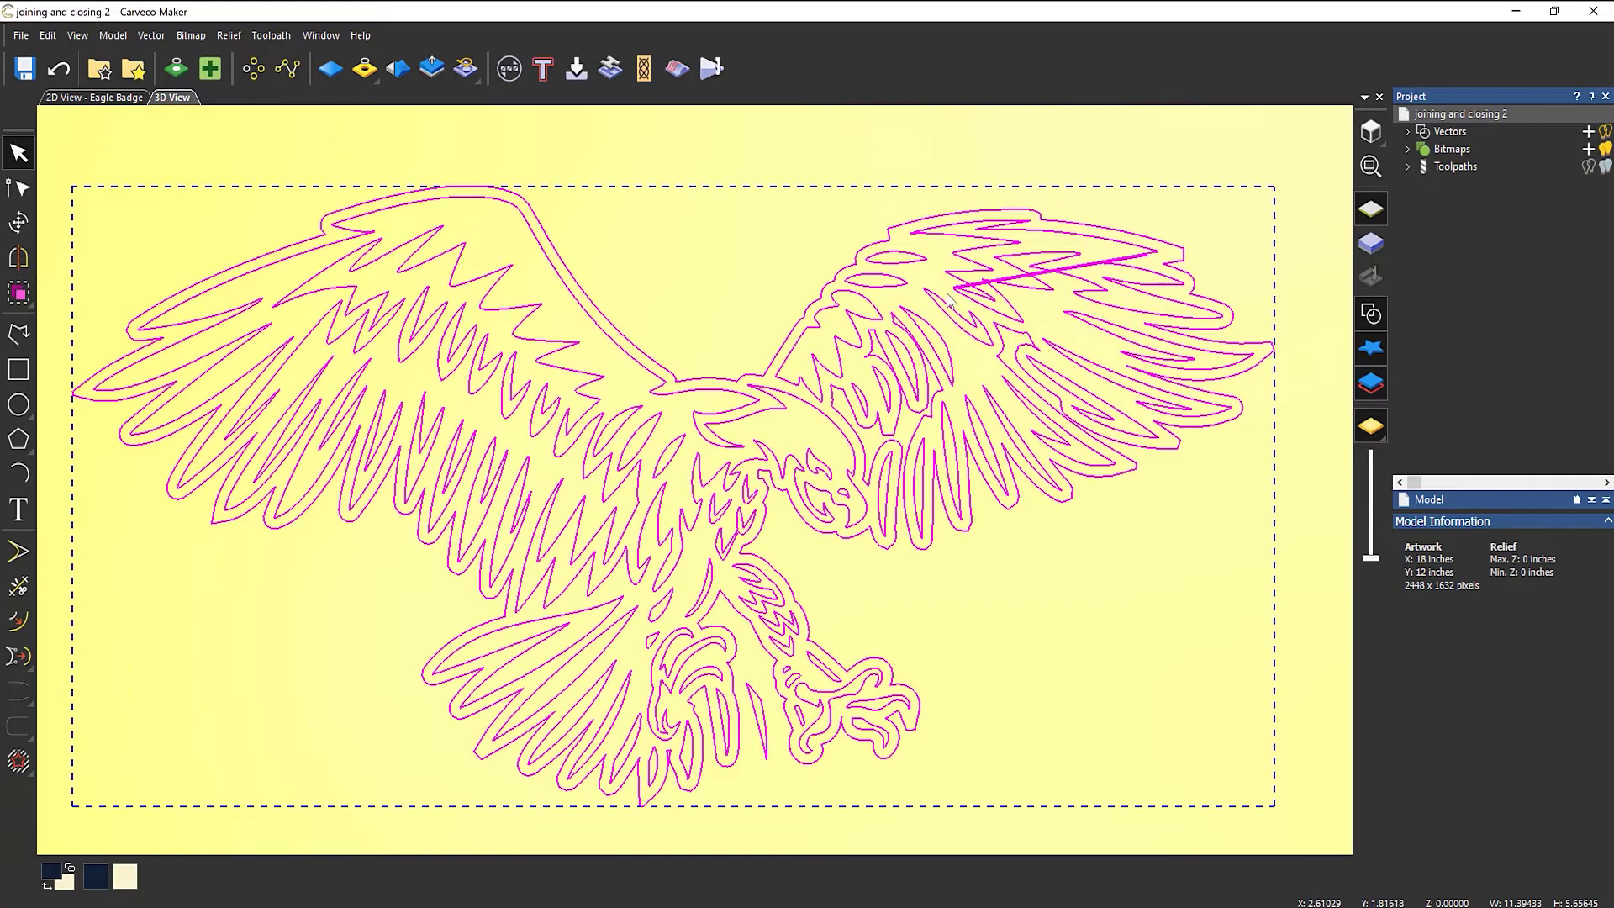
{"action": "scroll", "coordinate": [1181, 212], "scroll_direction": "up", "scroll_amount": 1}
{"action": "scroll", "coordinate": [1068, 256], "scroll_direction": "up", "scroll_amount": 3}
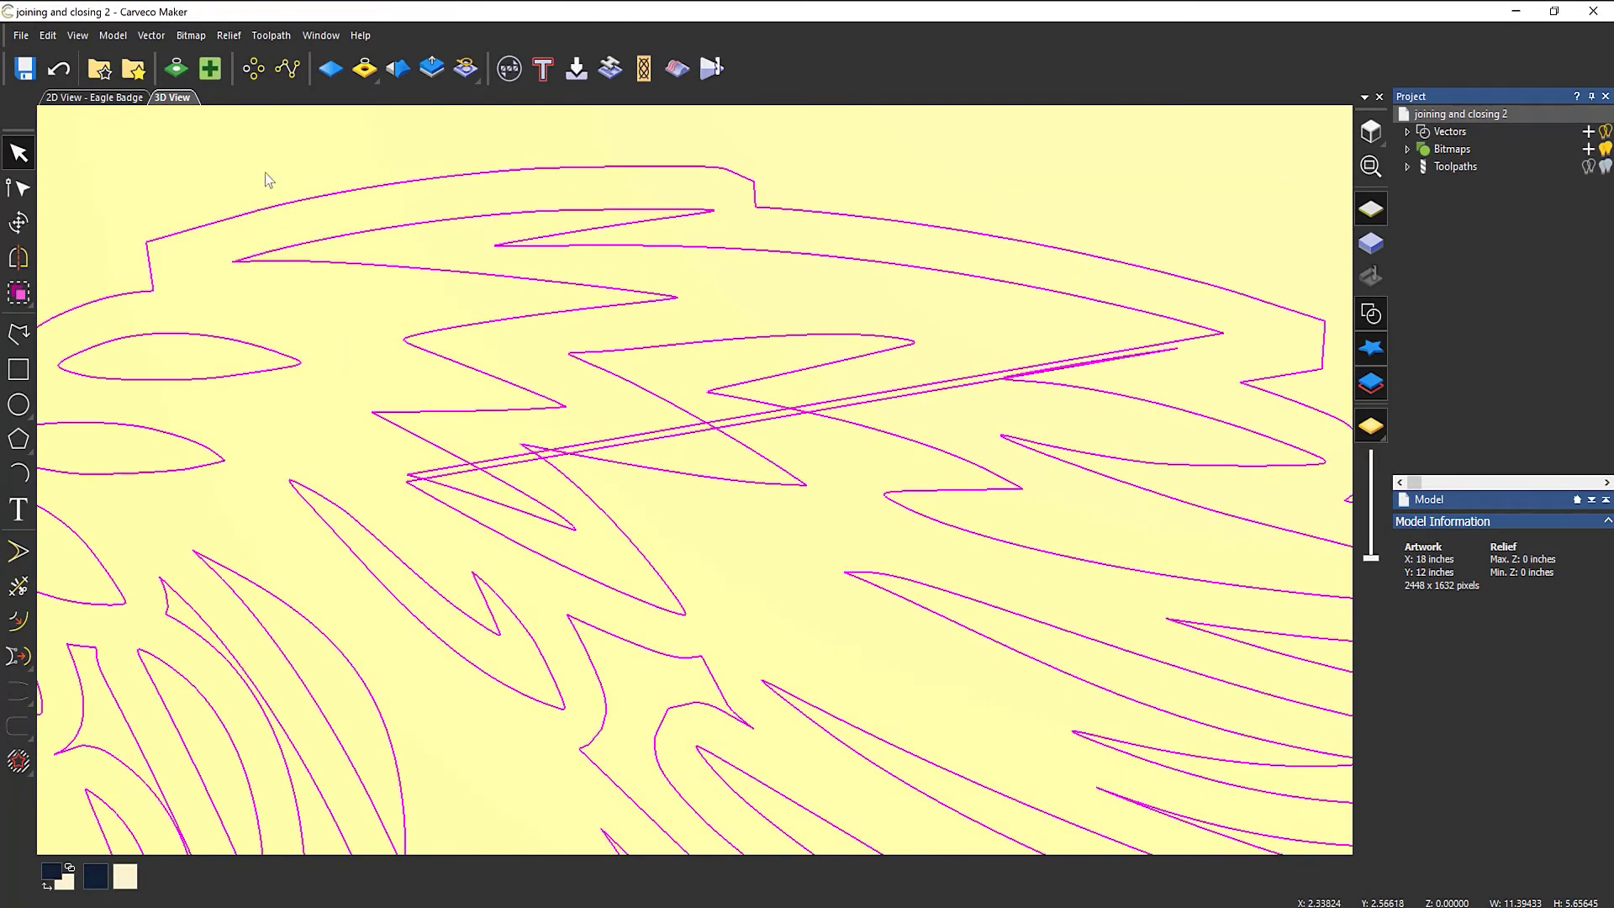
- Undo the stray closing line across the right wing and select the zigzag feather outlines
{"action": "left_click", "coordinate": [60, 78]}
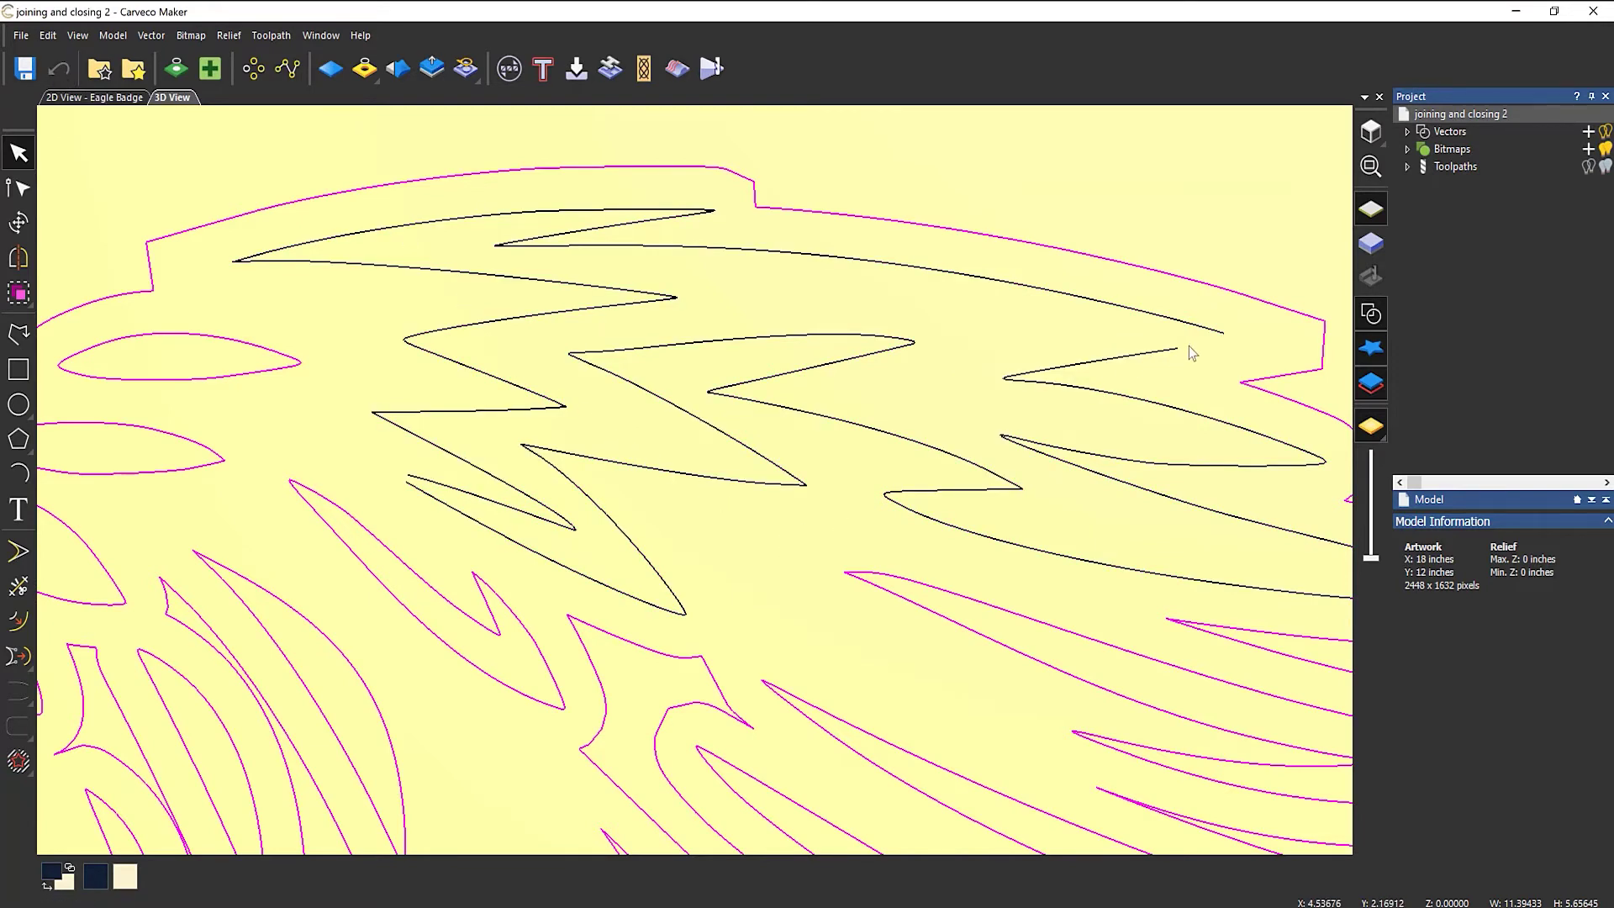
{"action": "left_click", "coordinate": [764, 543]}
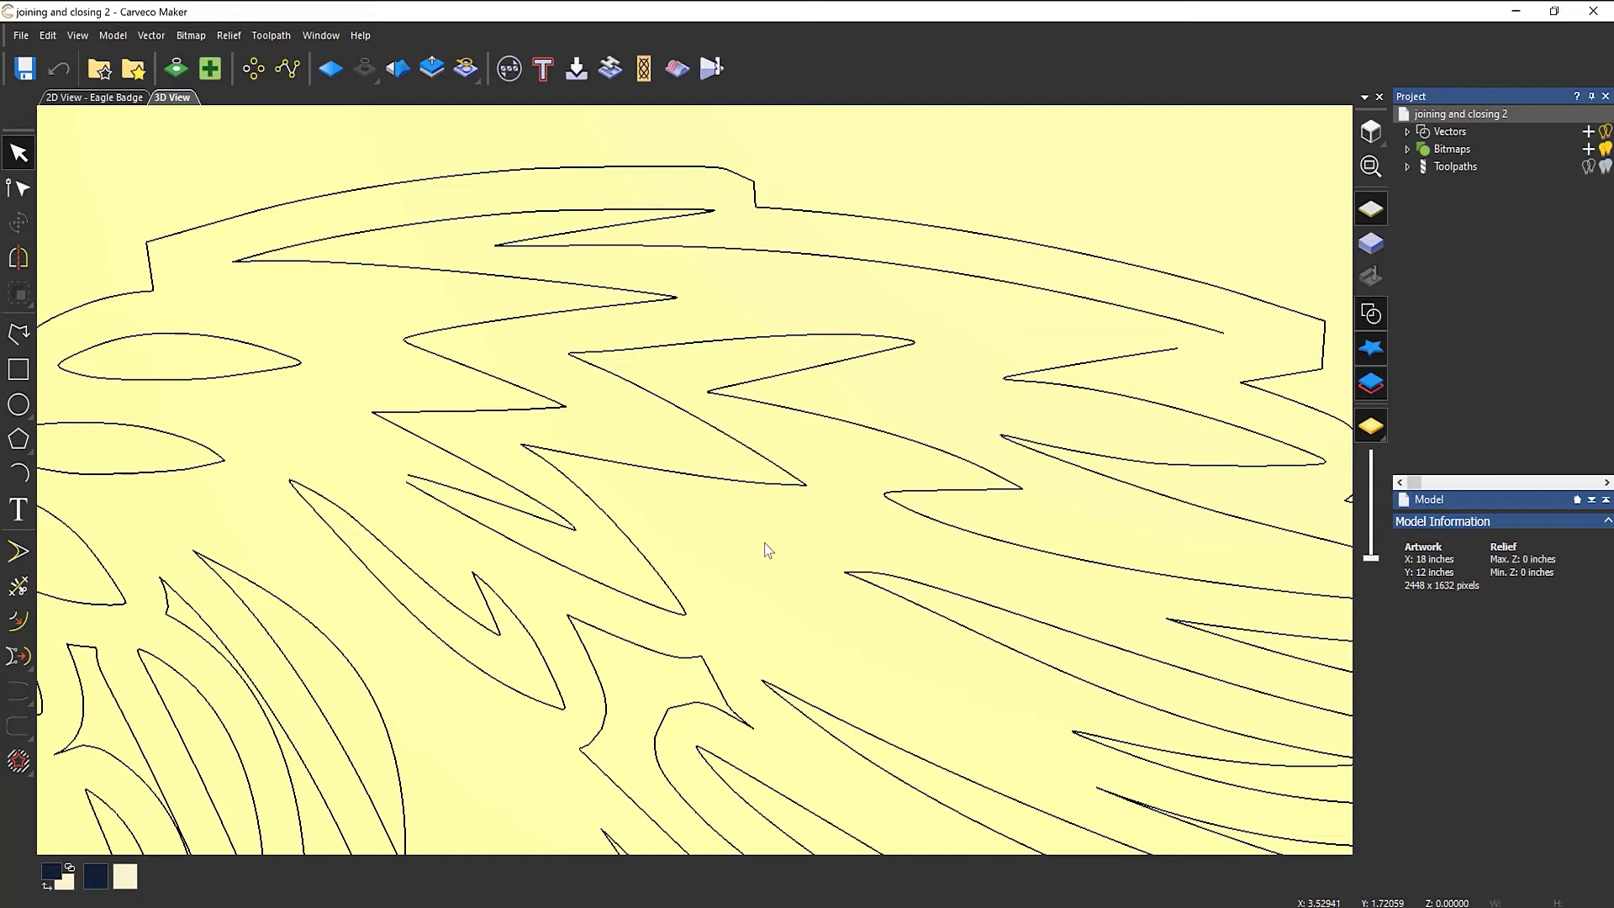
{"action": "left_click_drag", "start_coordinate": [588, 386], "coordinate": [508, 502]}
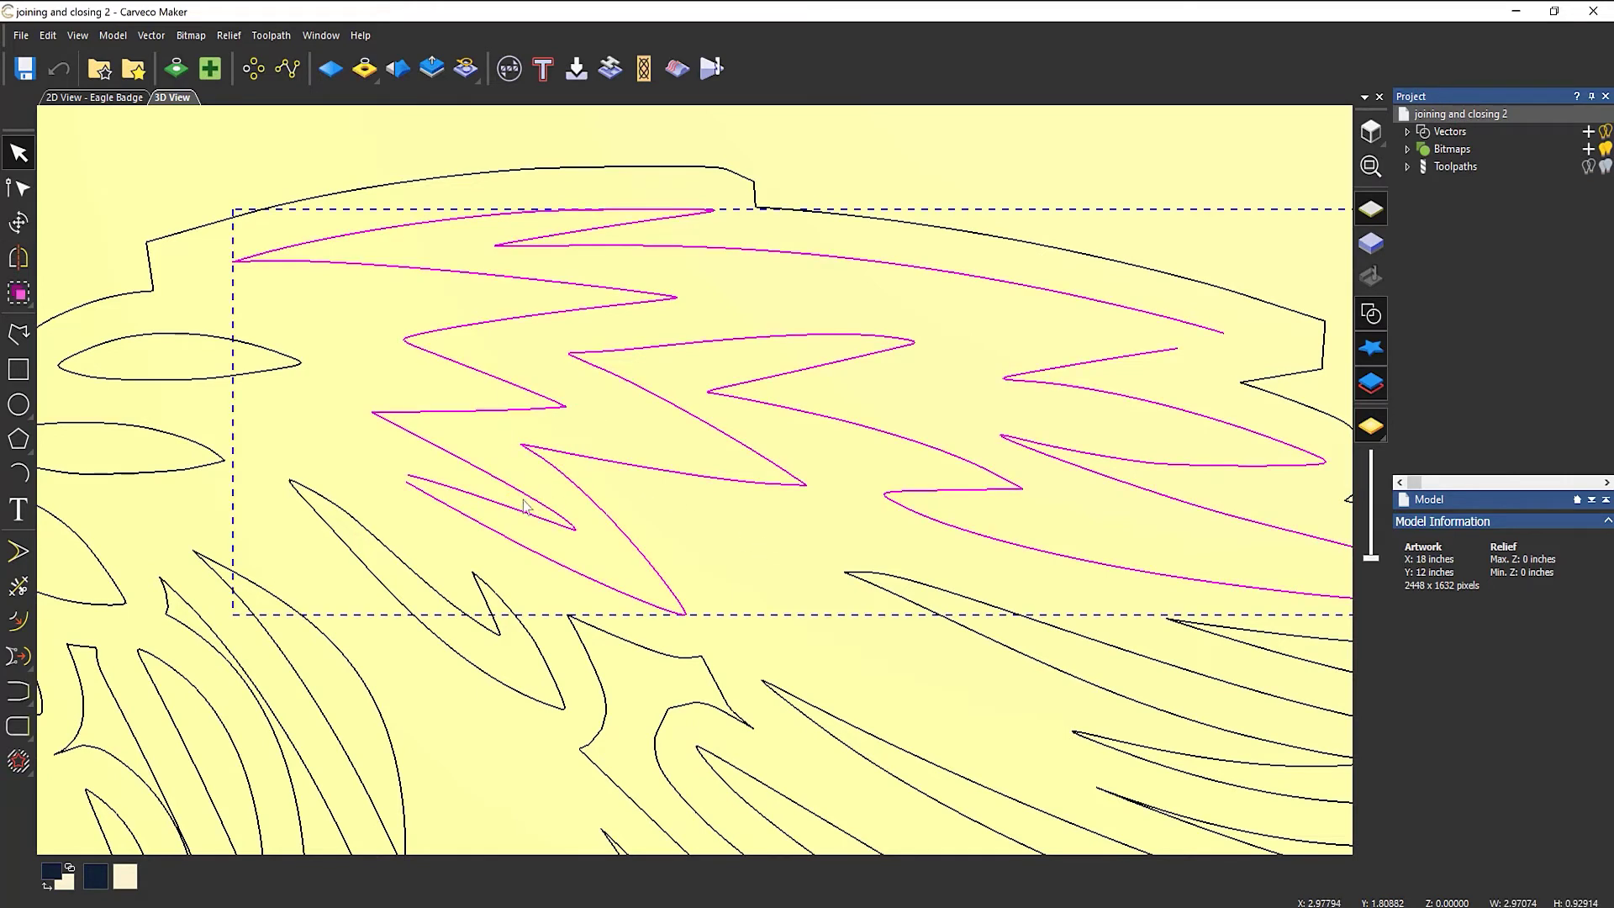
- Try closing the feather outlines with lines, undo the long closing lines, and reselect them
{"action": "left_click", "coordinate": [17, 728]}
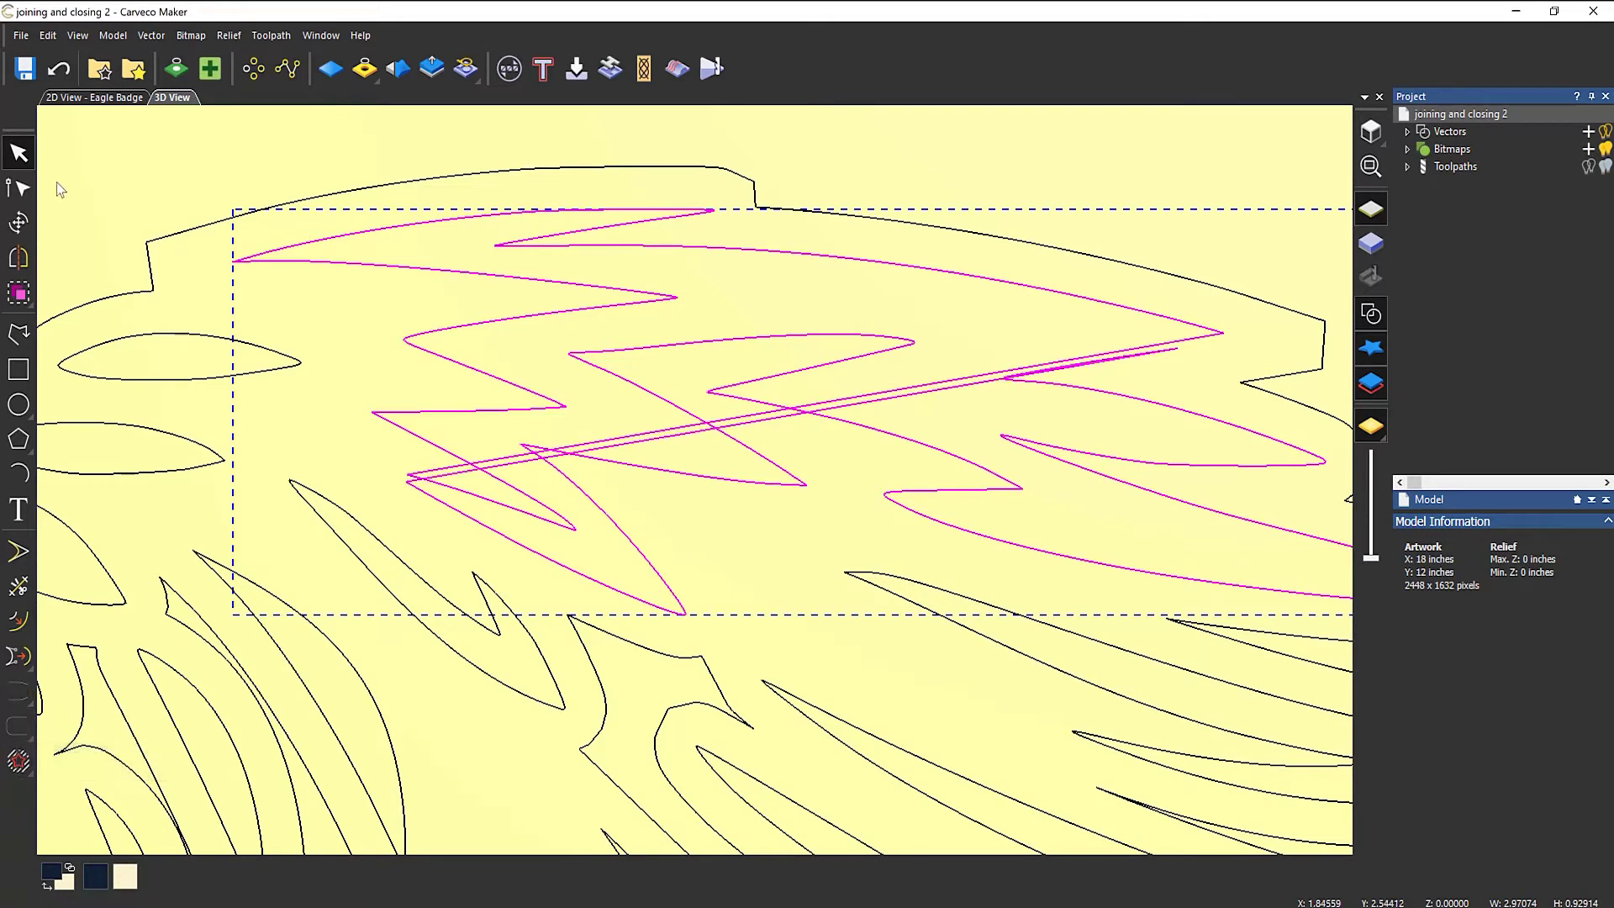
{"action": "left_click", "coordinate": [58, 68]}
{"action": "left_click_drag", "start_coordinate": [593, 392], "coordinate": [462, 517]}
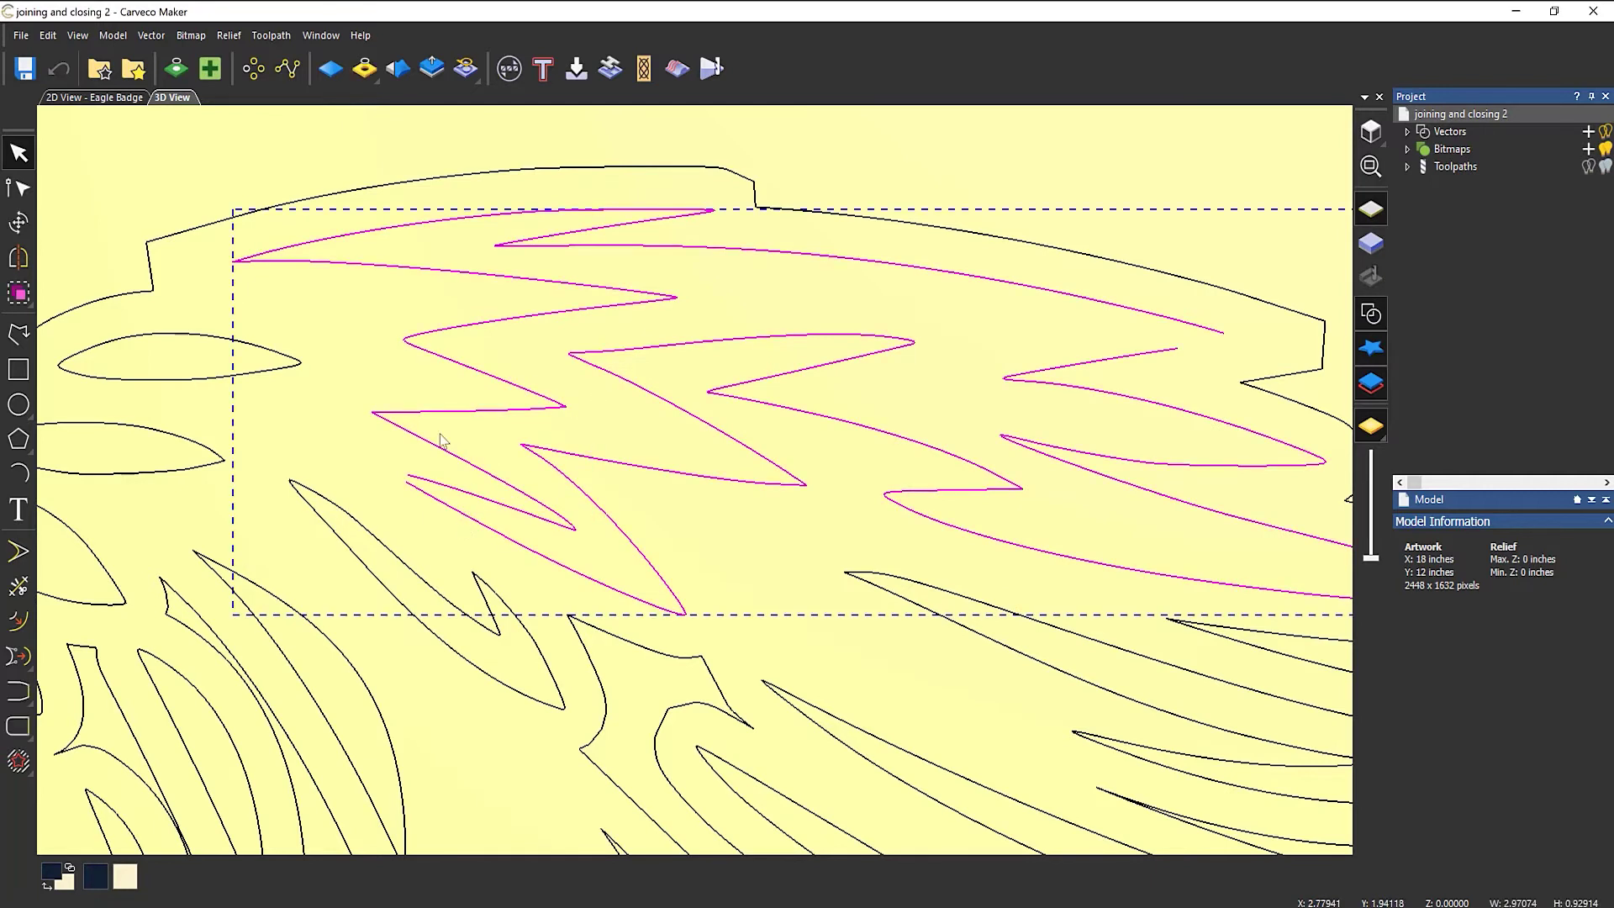
- Join the feather outline's open ends and close it with a straight line, then deselect
{"action": "left_click", "coordinate": [19, 691]}
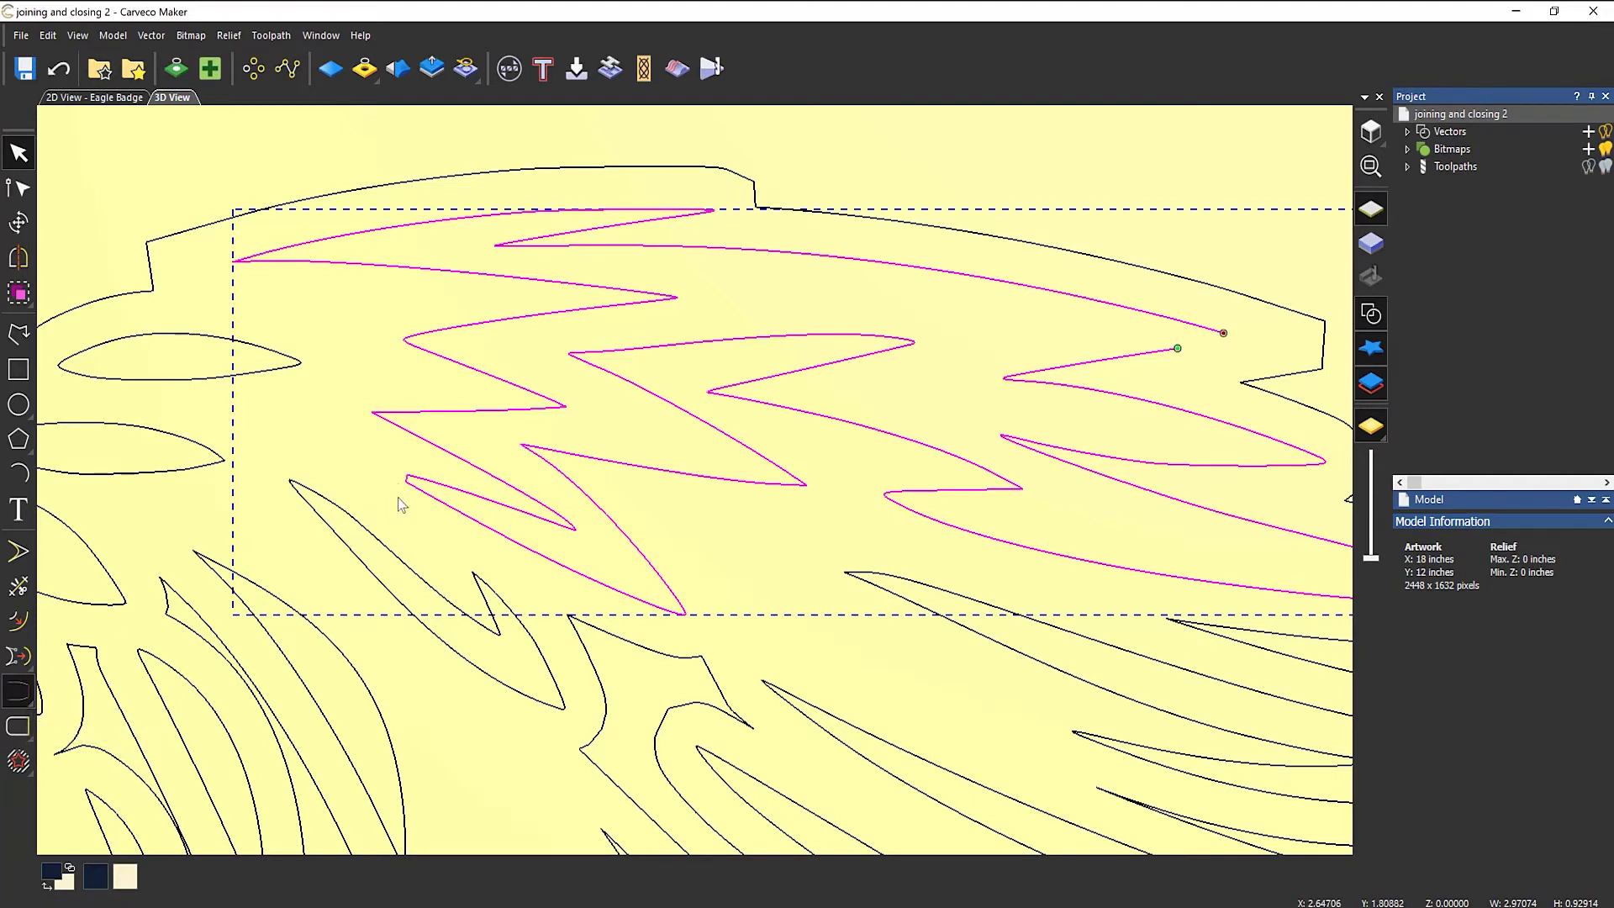
{"action": "left_click", "coordinate": [17, 728]}
{"action": "scroll", "coordinate": [914, 342], "scroll_direction": "down", "scroll_amount": 3}
{"action": "scroll", "coordinate": [514, 579], "scroll_direction": "down", "scroll_amount": 3}
{"action": "scroll", "coordinate": [479, 655], "scroll_direction": "up", "scroll_amount": 2}
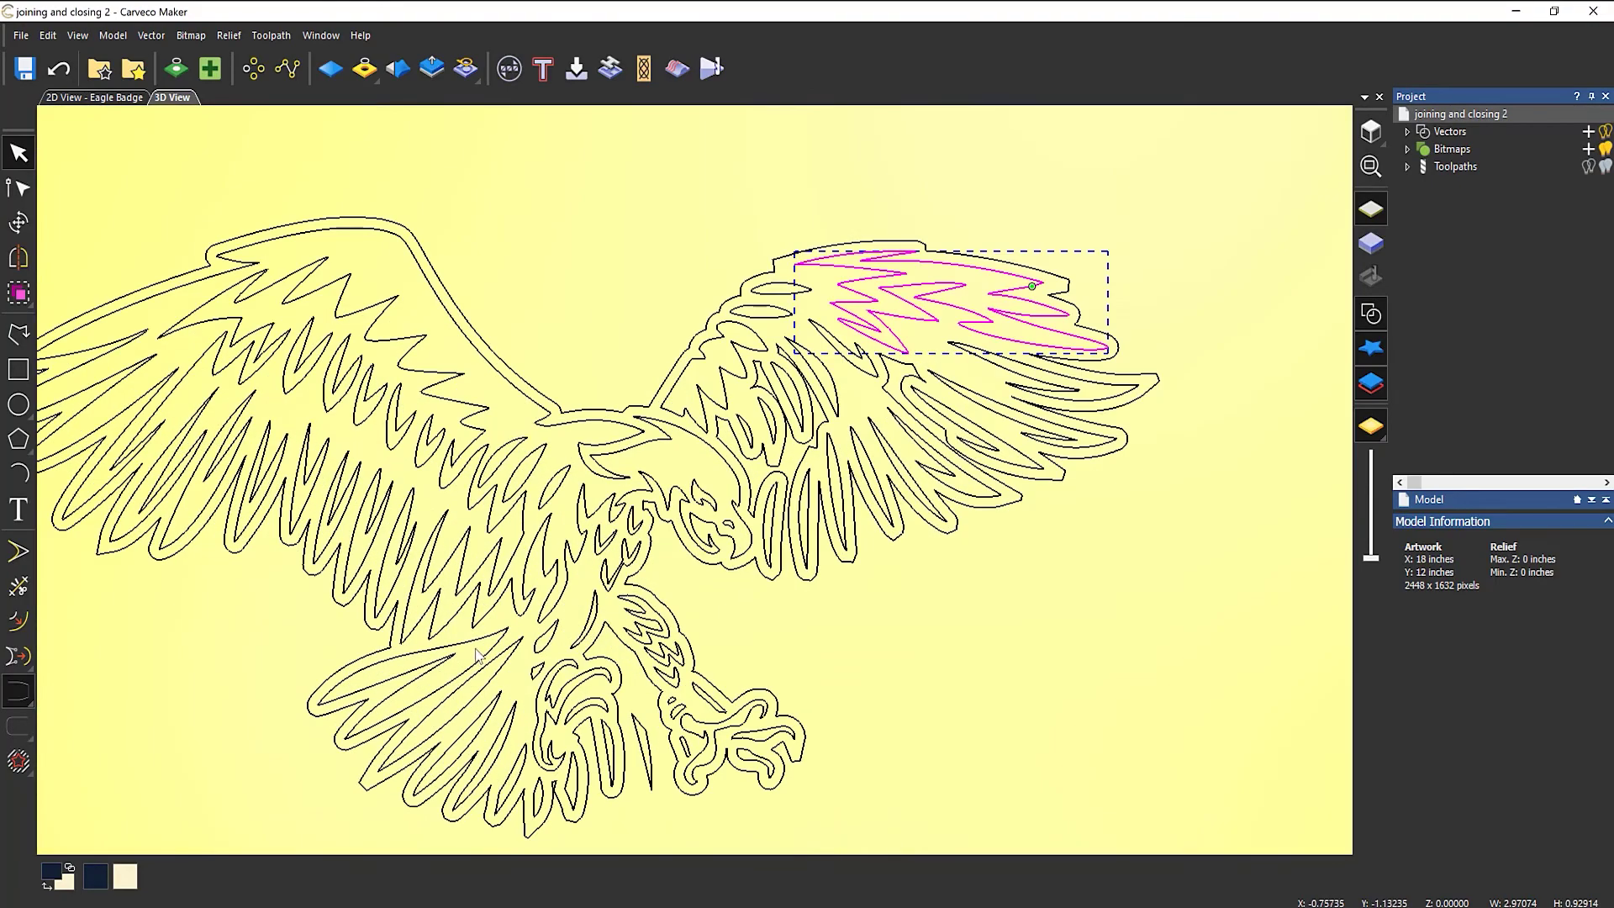
{"action": "left_click", "coordinate": [1064, 645]}
{"action": "left_click_drag", "start_coordinate": [1064, 638], "coordinate": [1098, 629]}
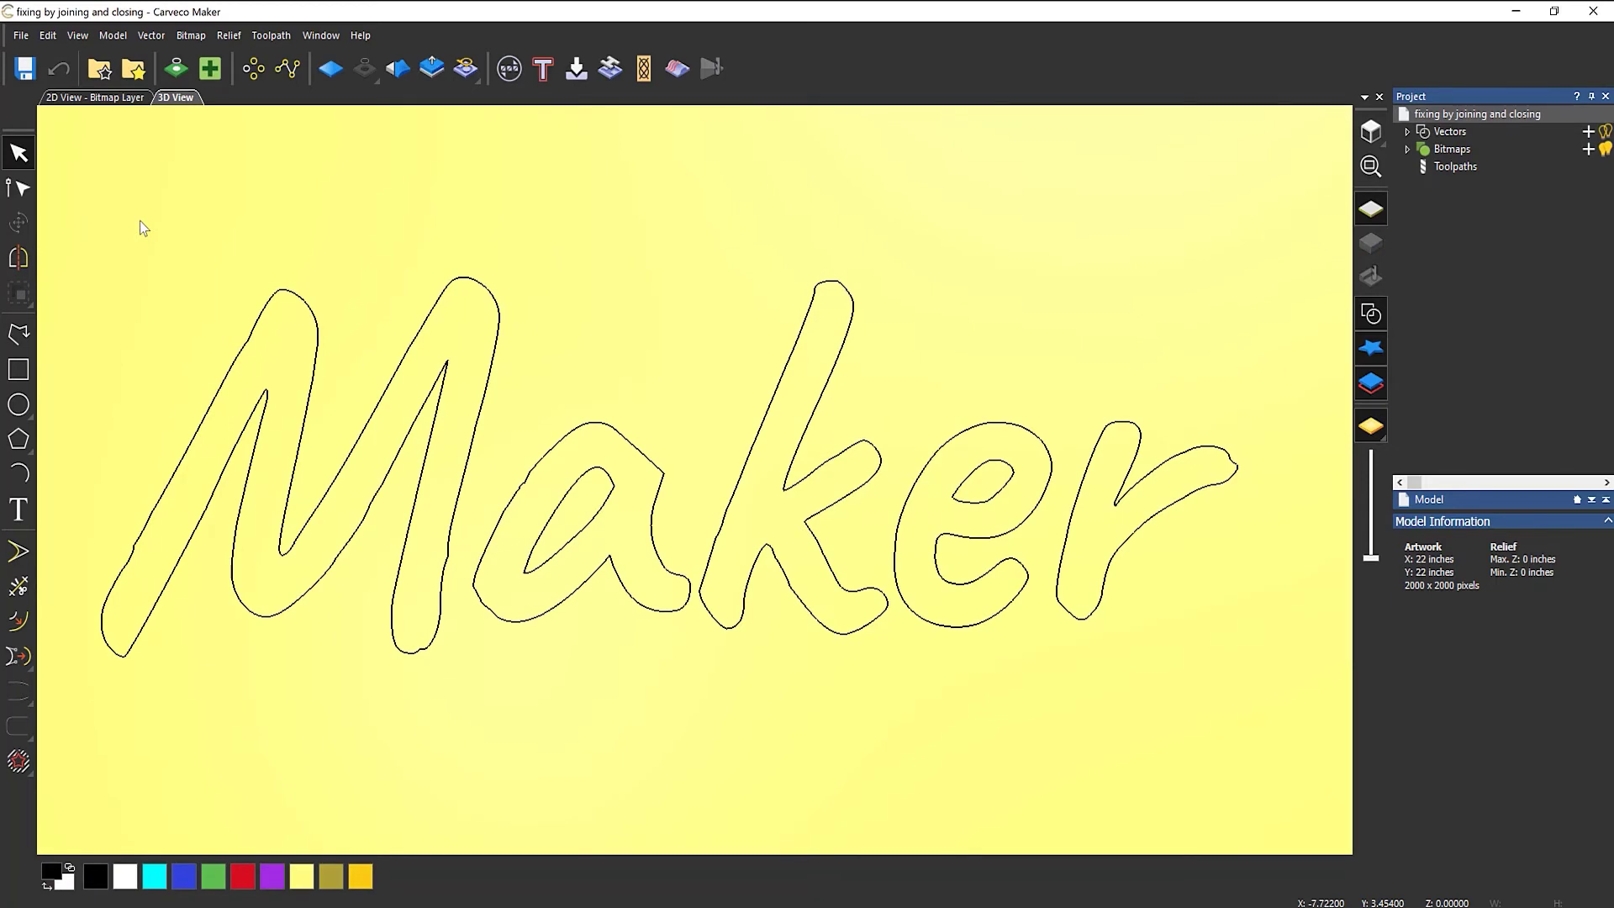
- Run Vector Doctor's intersection check on all Maker outlines, flagging one crossing on the M
{"action": "left_click_drag", "start_coordinate": [73, 190], "coordinate": [1343, 782]}
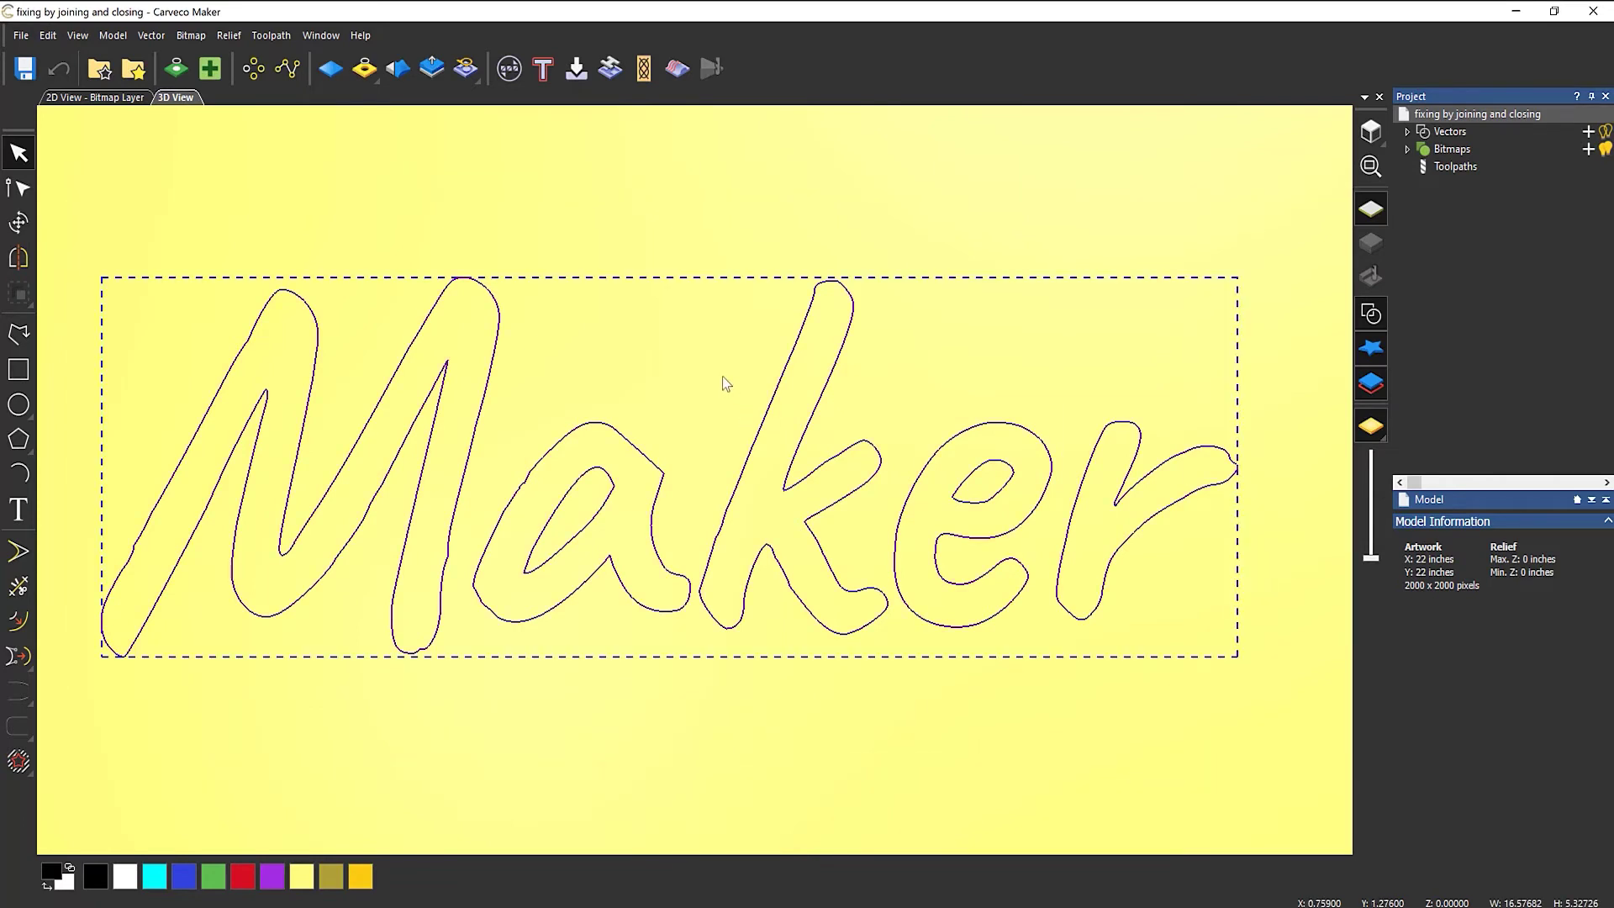
{"action": "left_click", "coordinate": [214, 74]}
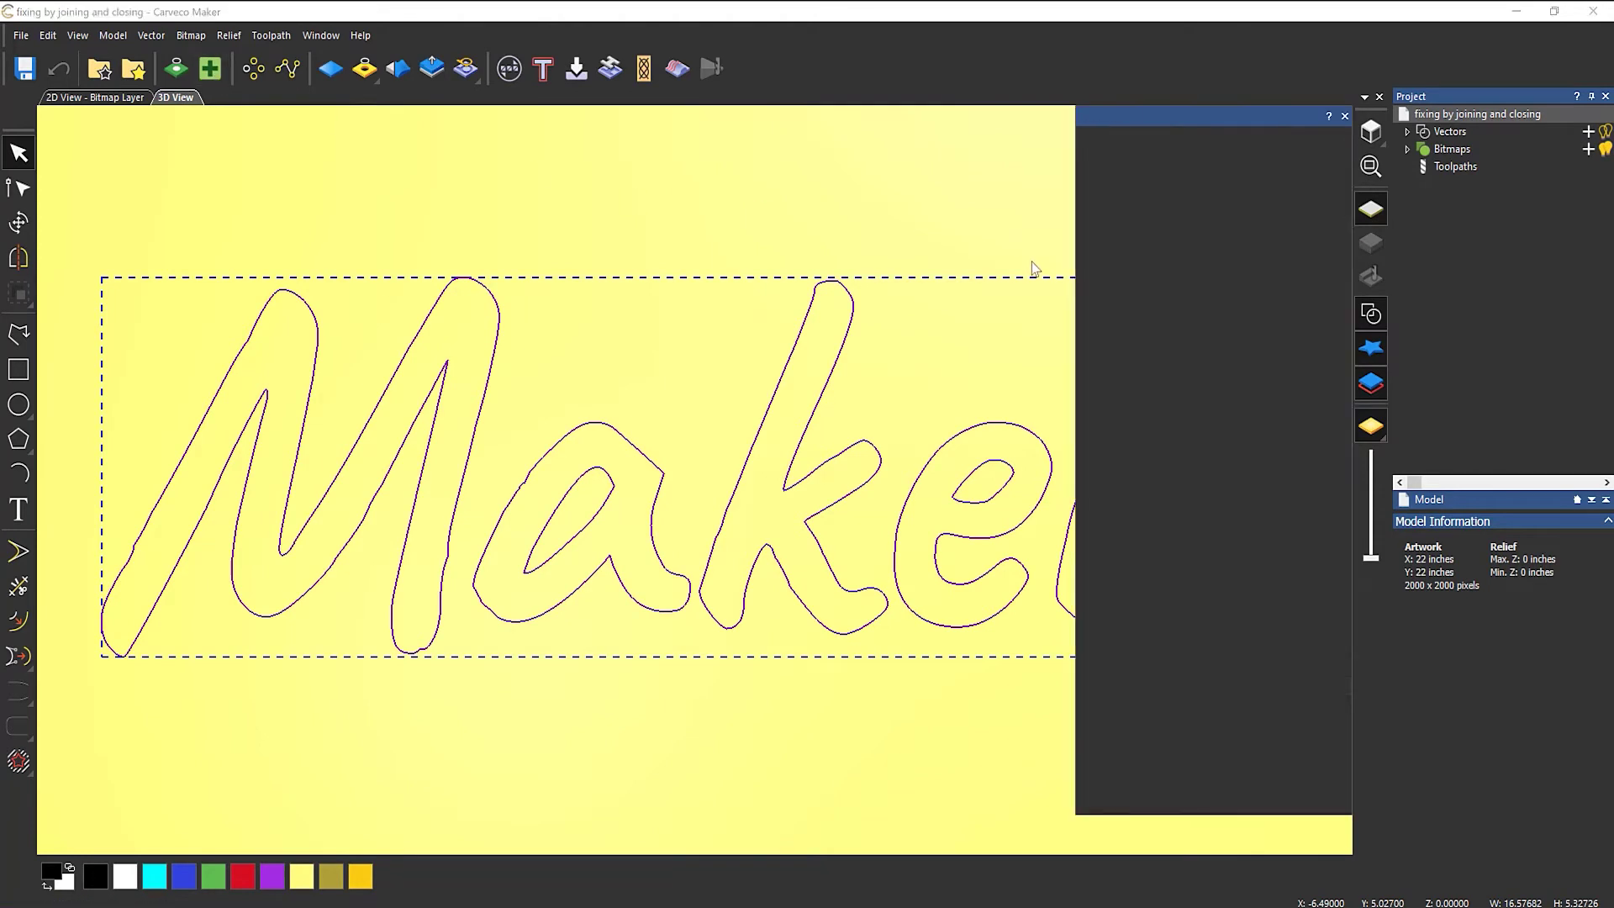
{"action": "left_click", "coordinate": [1235, 646]}
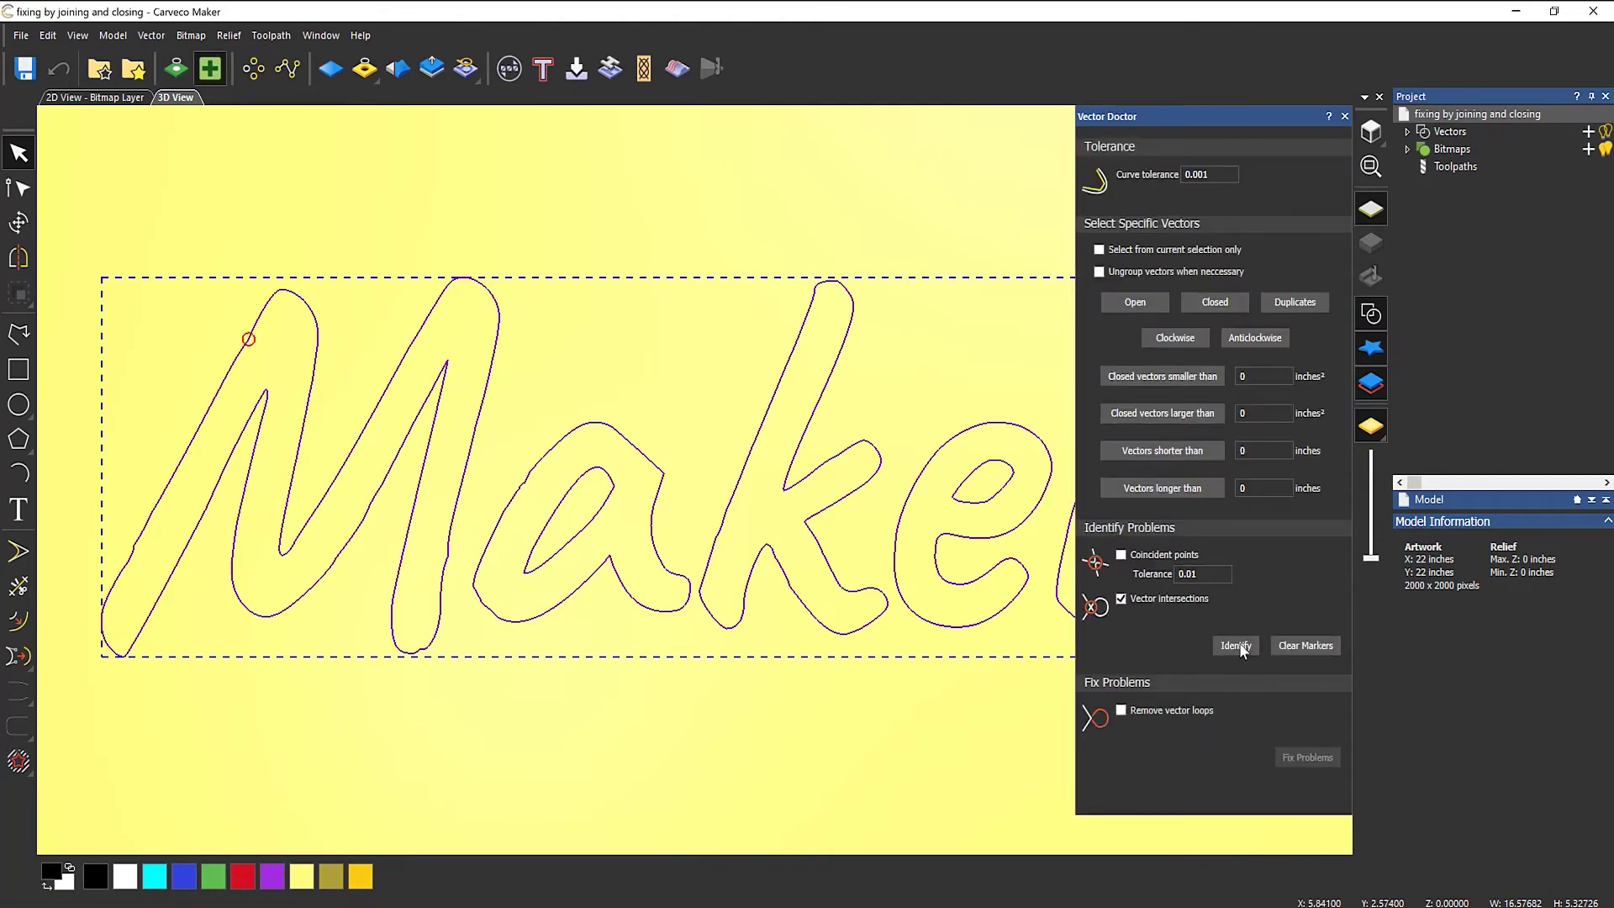
{"action": "scroll", "coordinate": [820, 460], "scroll_direction": "down", "scroll_amount": 3}
{"action": "scroll", "coordinate": [824, 458], "scroll_direction": "up", "scroll_amount": 2}
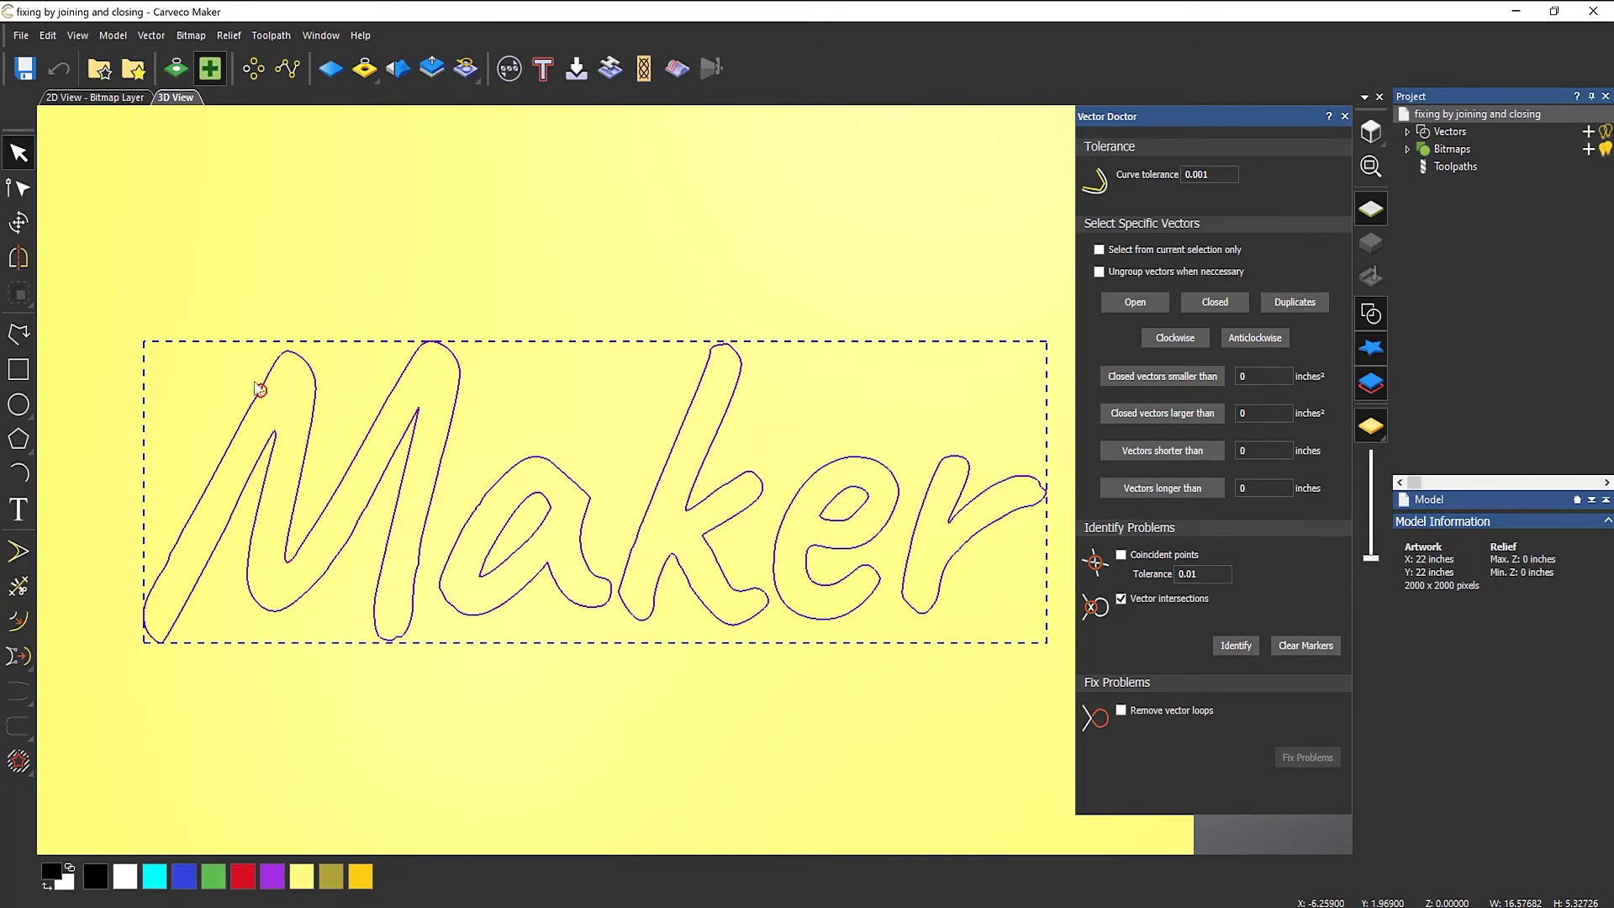
{"action": "left_click", "coordinate": [1345, 116]}
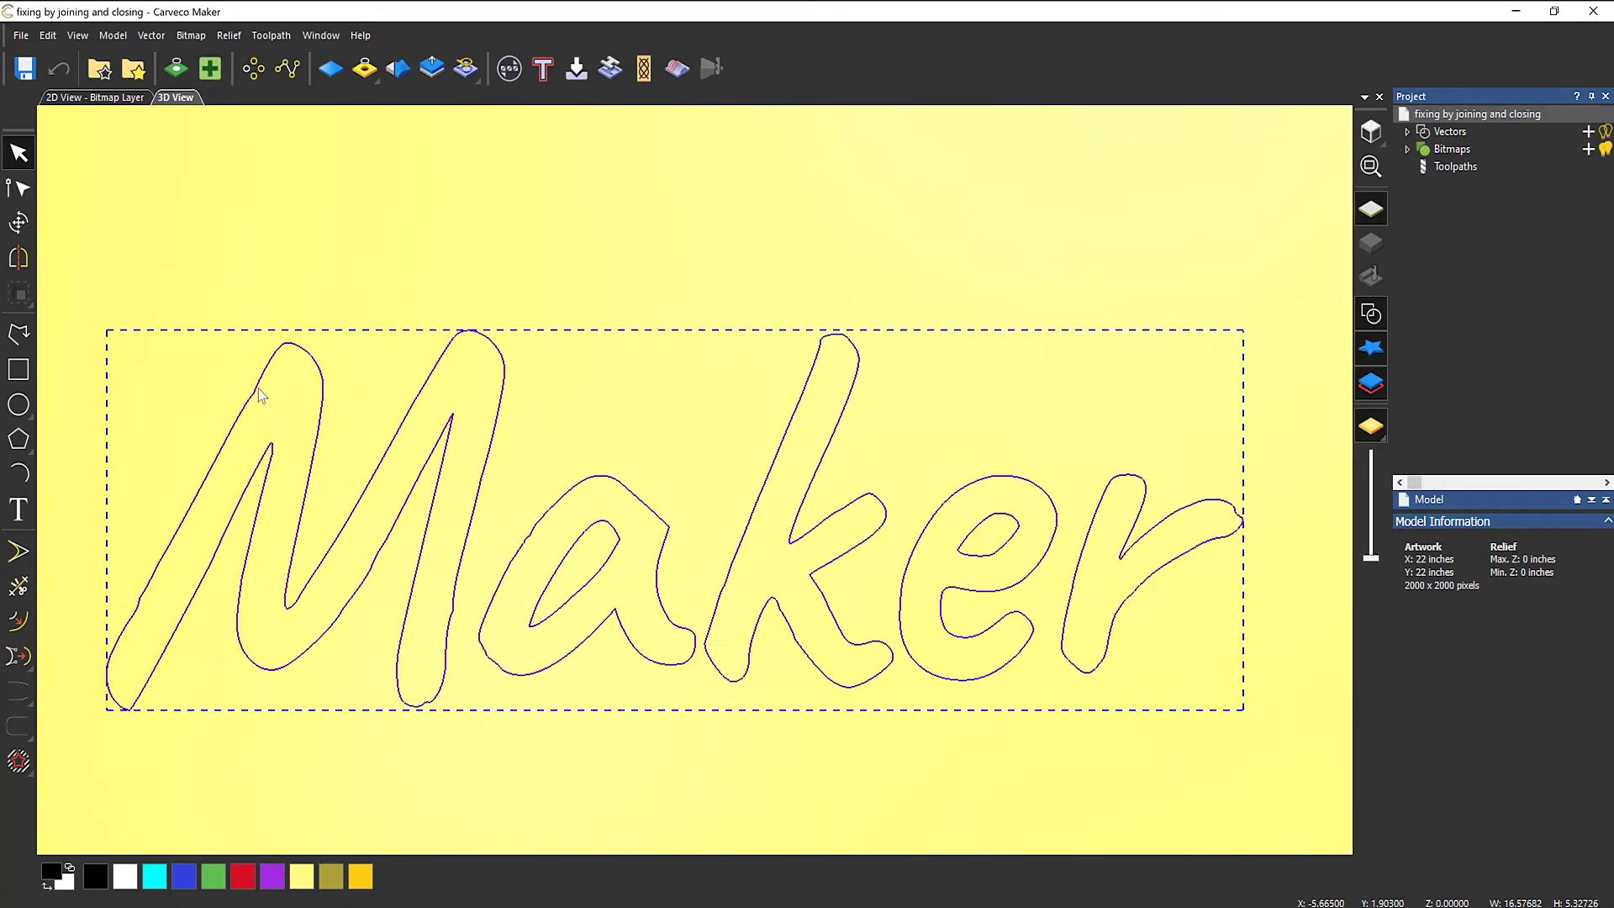
- Display the nodes on all outlines and zoom in on the M's left stroke
{"action": "scroll", "coordinate": [276, 466], "scroll_direction": "up", "scroll_amount": 4}
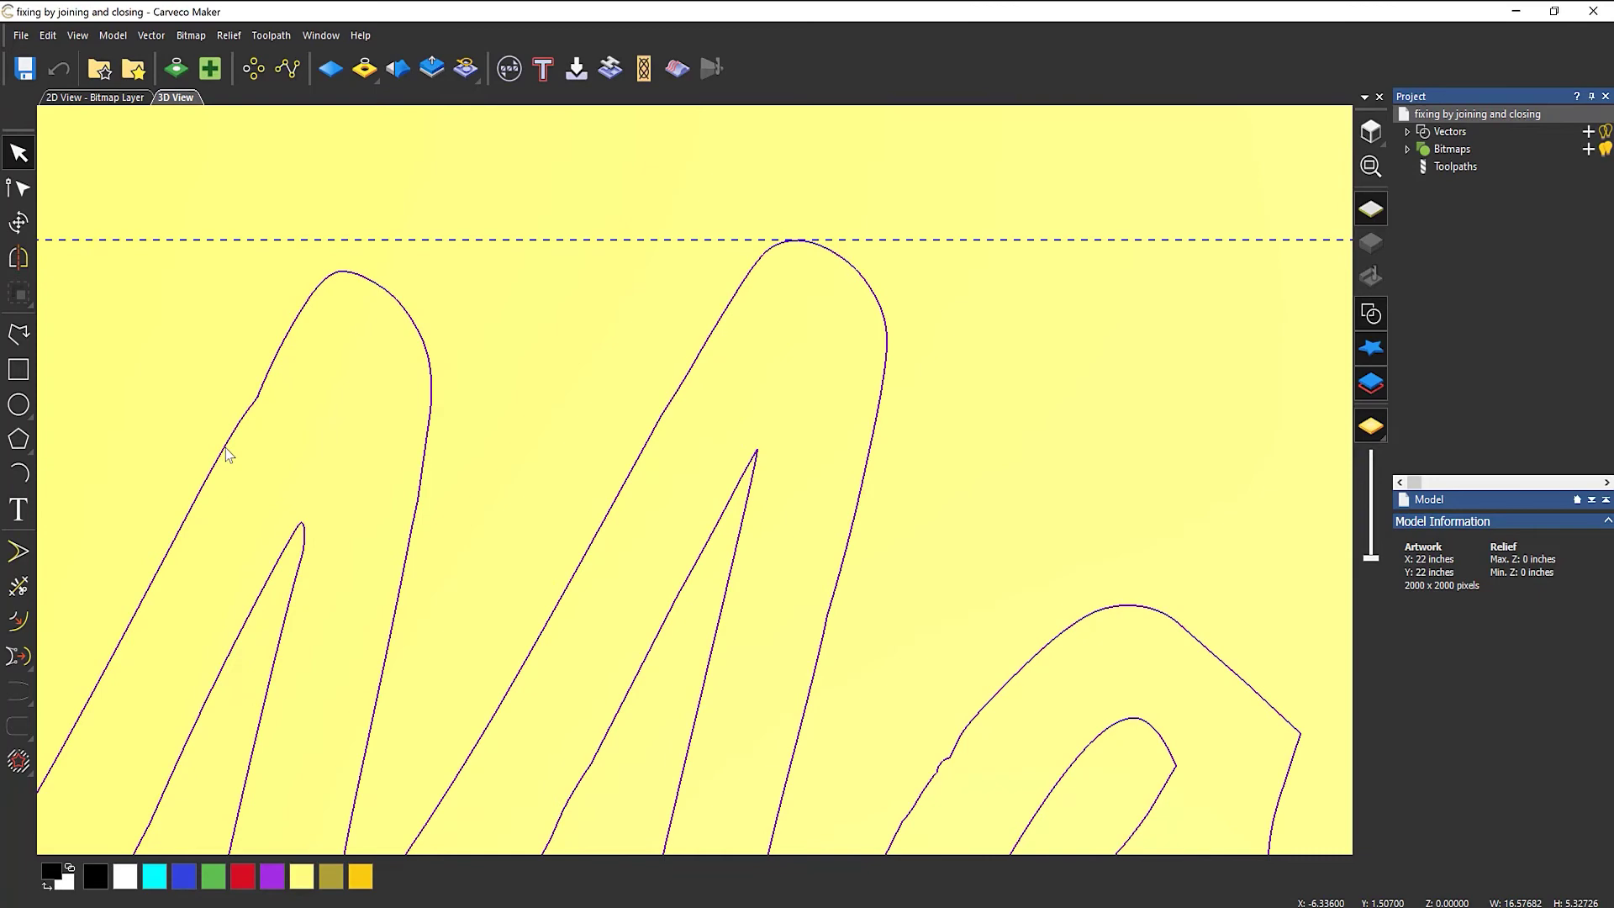
{"action": "key", "text": "n"}
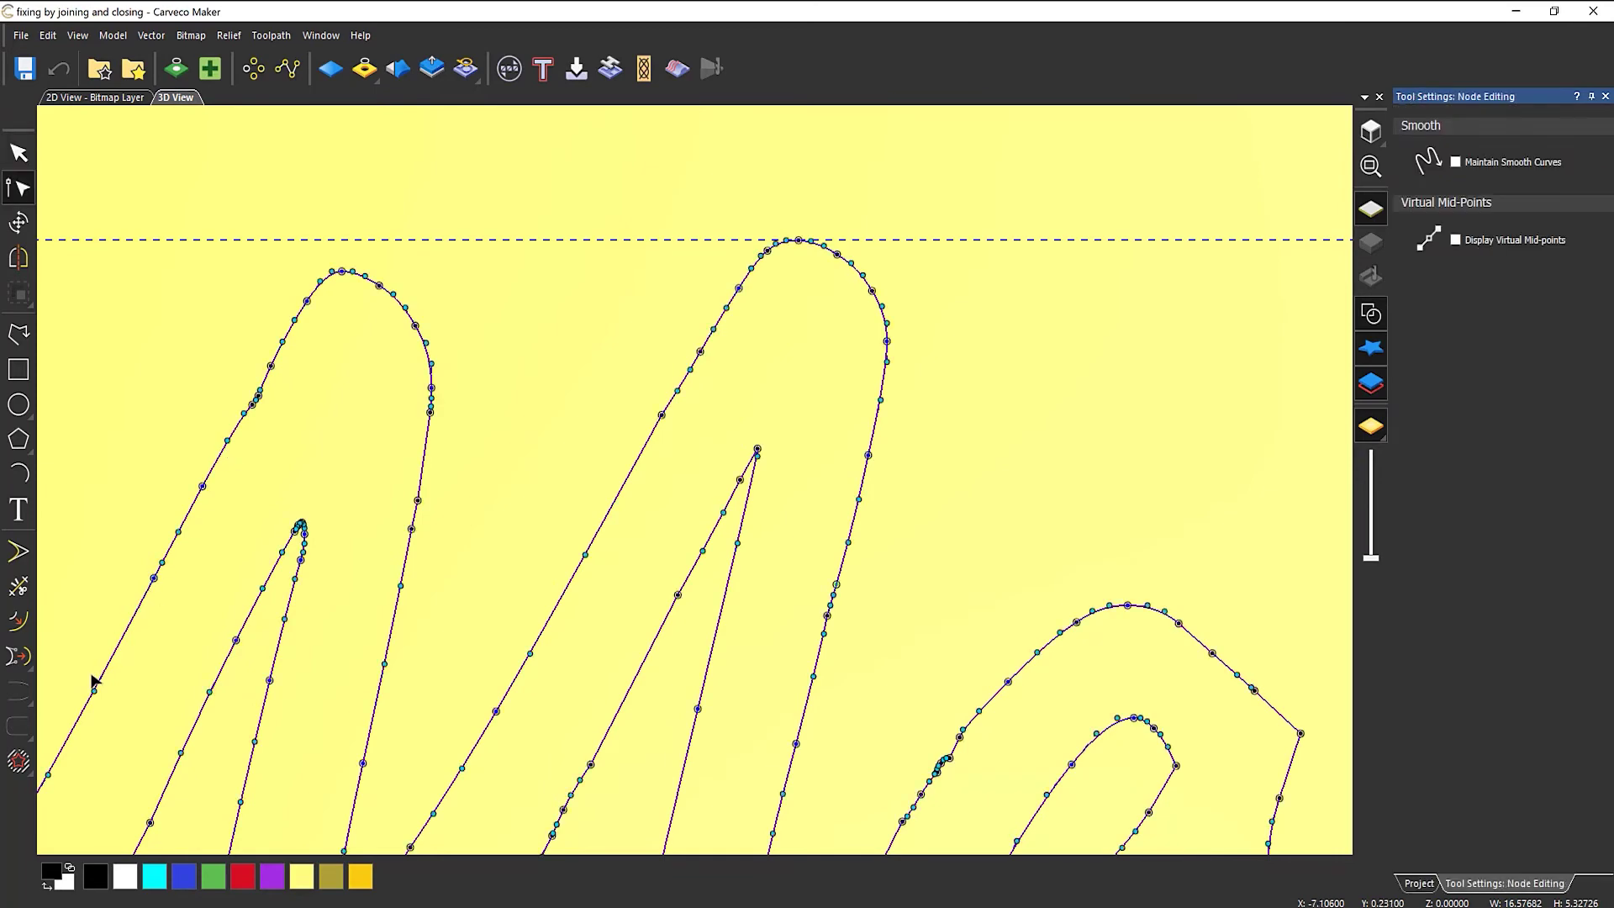
{"action": "scroll", "coordinate": [152, 634], "scroll_direction": "down", "scroll_amount": 3}
{"action": "scroll", "coordinate": [237, 601], "scroll_direction": "up", "scroll_amount": 3}
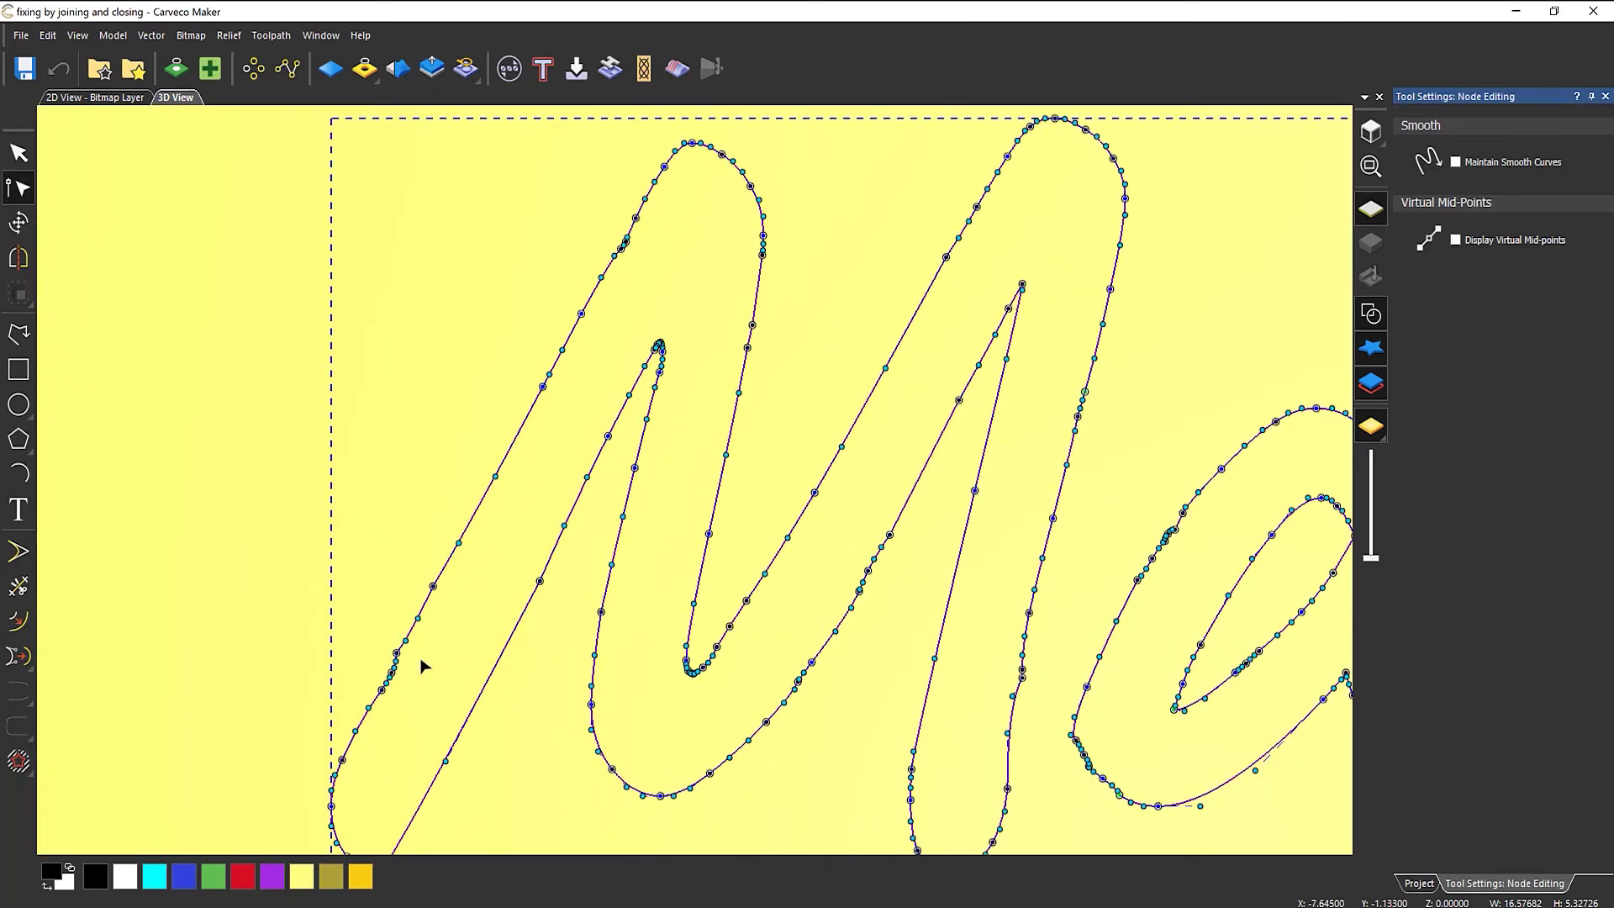
{"action": "scroll", "coordinate": [414, 673], "scroll_direction": "up", "scroll_amount": 2}
{"action": "scroll", "coordinate": [411, 687], "scroll_direction": "down", "scroll_amount": 1}
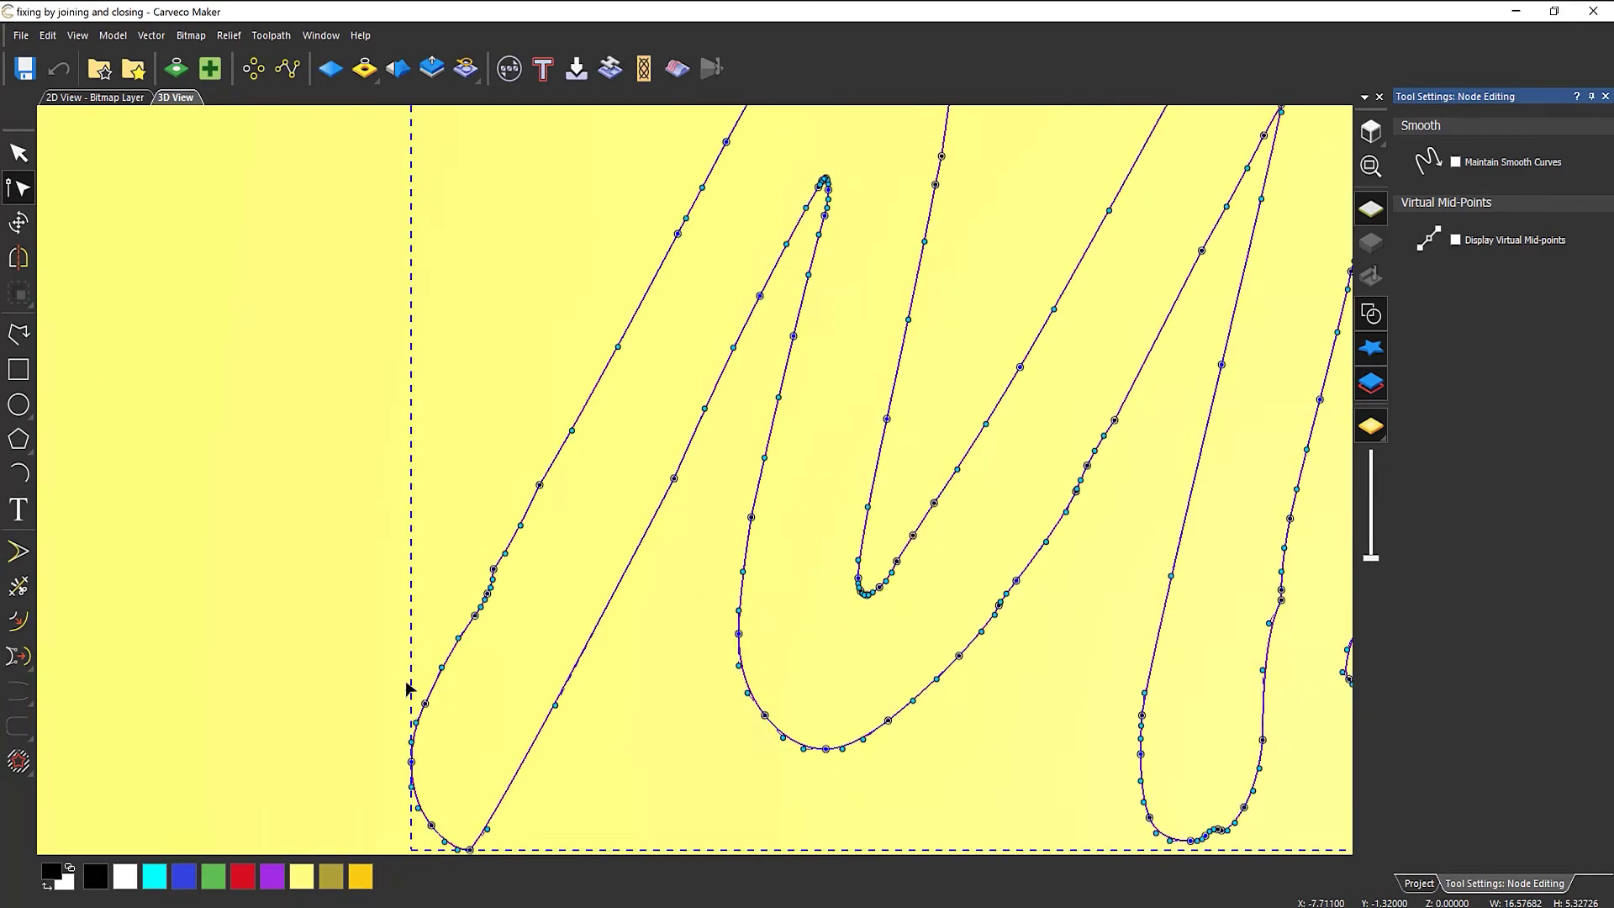
{"action": "scroll", "coordinate": [407, 687], "scroll_direction": "up", "scroll_amount": 1}
{"action": "scroll", "coordinate": [570, 576], "scroll_direction": "down", "scroll_amount": 2}
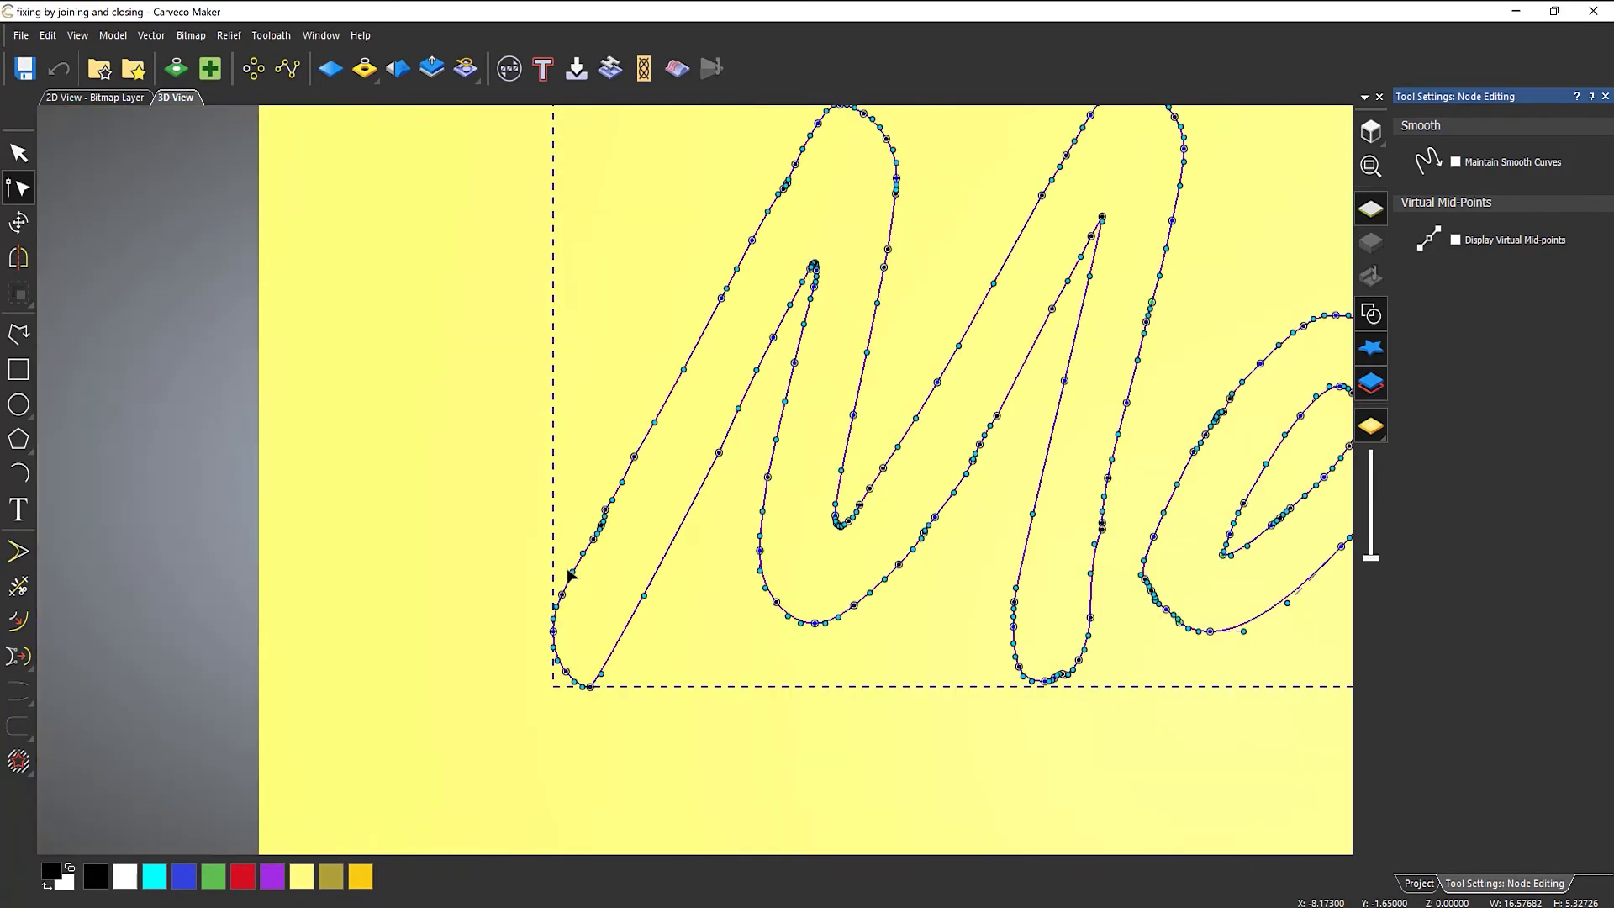
{"action": "scroll", "coordinate": [785, 263], "scroll_direction": "up", "scroll_amount": 2}
{"action": "scroll", "coordinate": [782, 265], "scroll_direction": "down", "scroll_amount": 1}
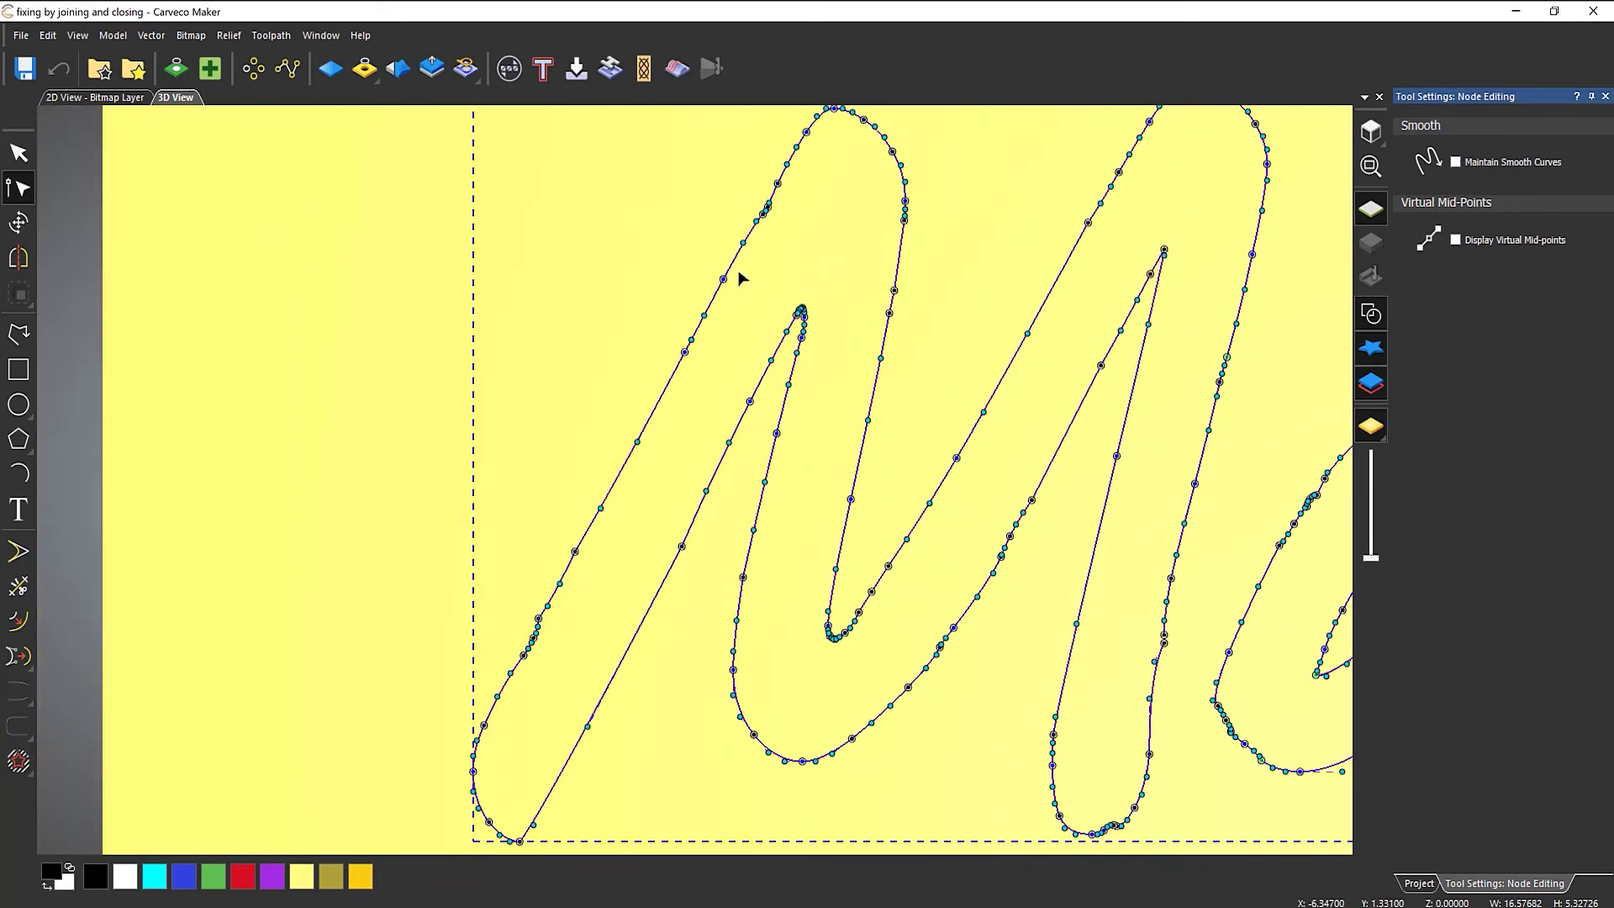
- Split the M's jagged left stroke off at its top node and delete it
{"action": "left_click", "coordinate": [484, 726]}
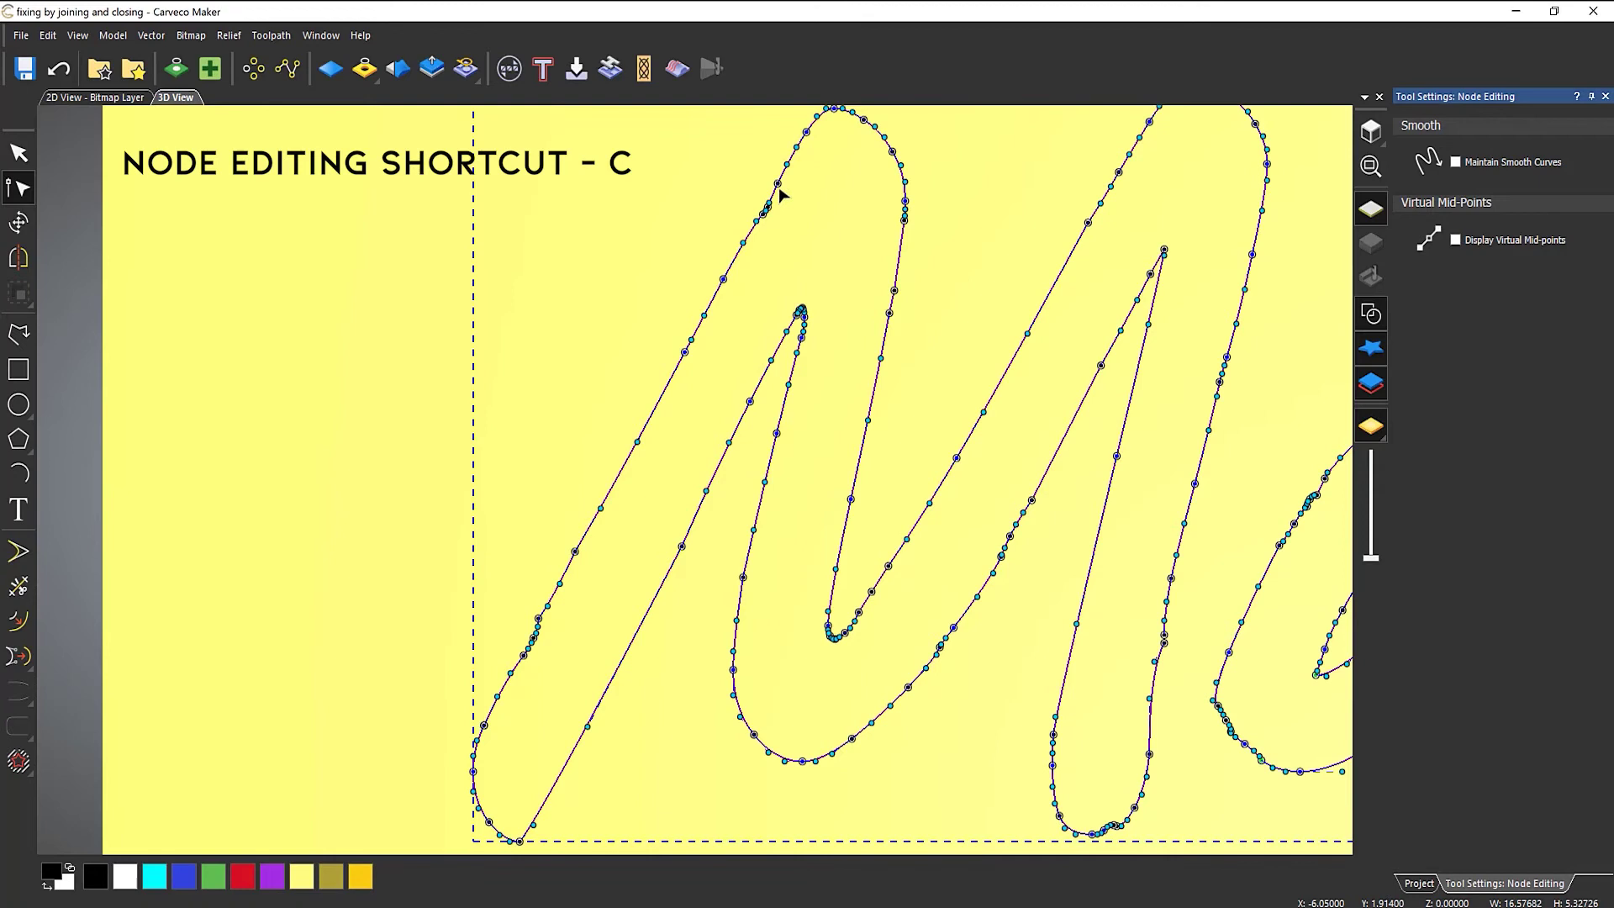
{"action": "key", "text": "c"}
{"action": "left_click", "coordinate": [724, 382]}
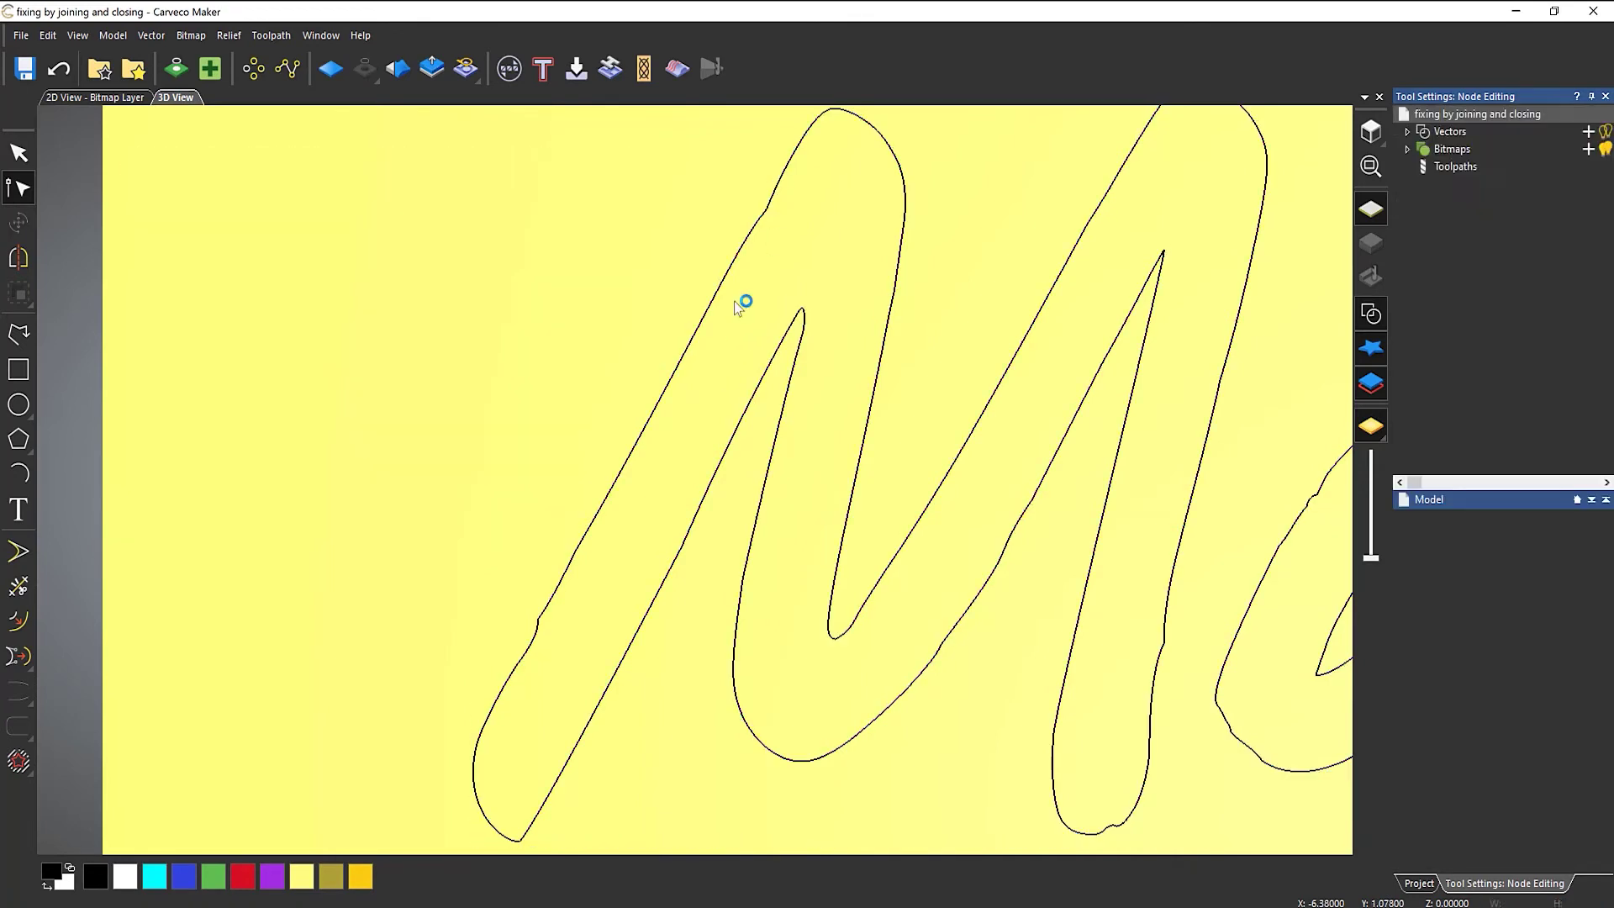
{"action": "left_click", "coordinate": [737, 263]}
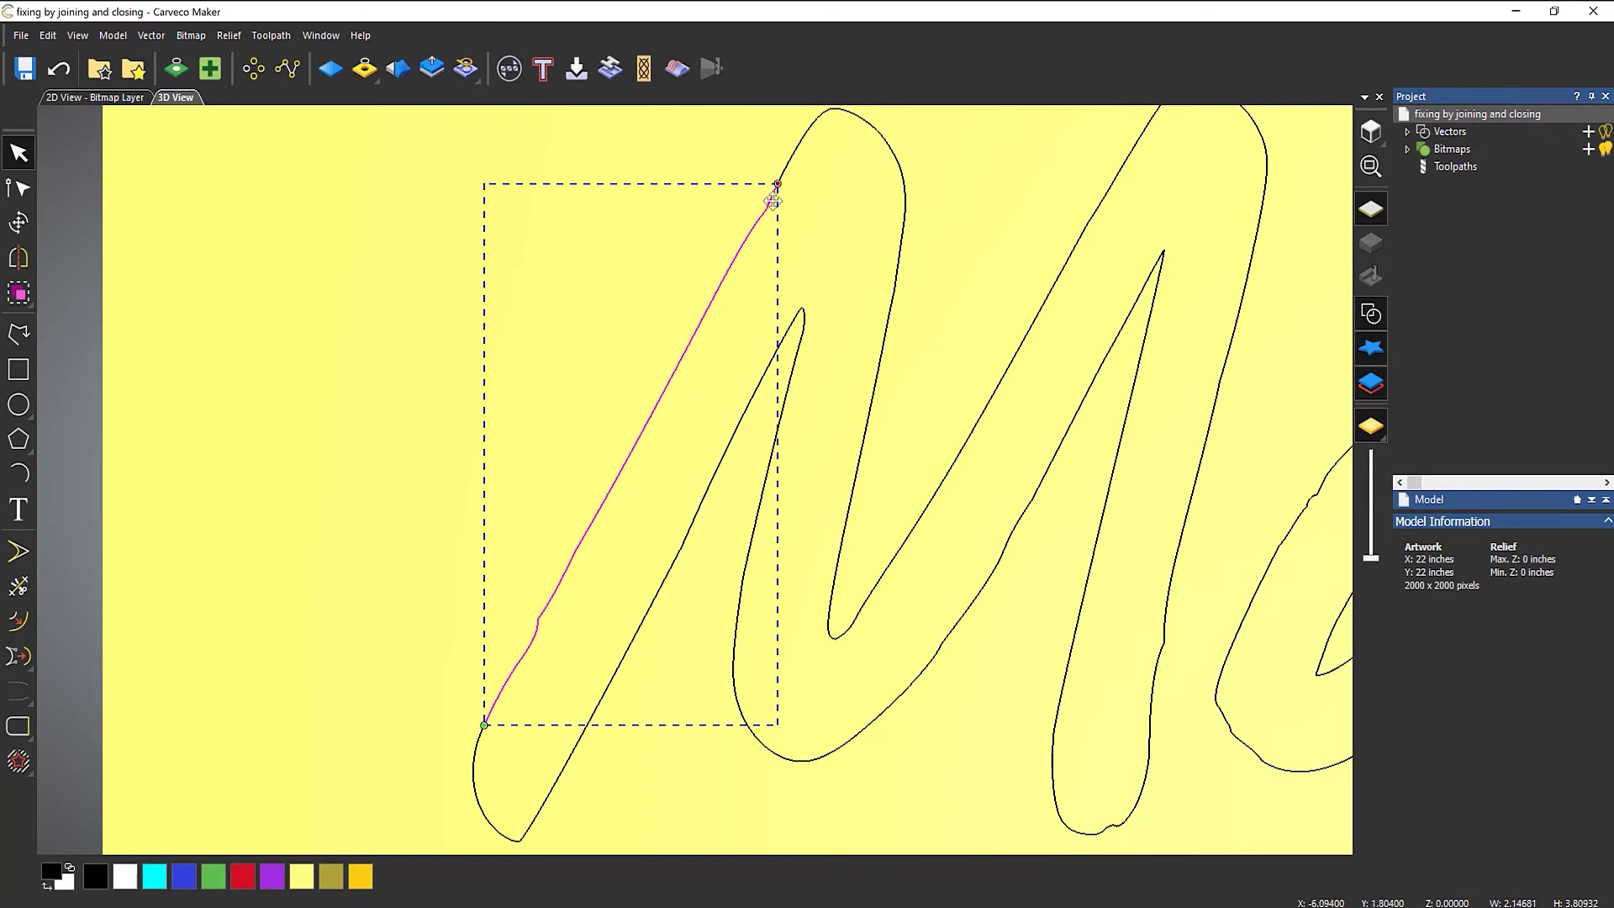
{"action": "key", "text": "Delete"}
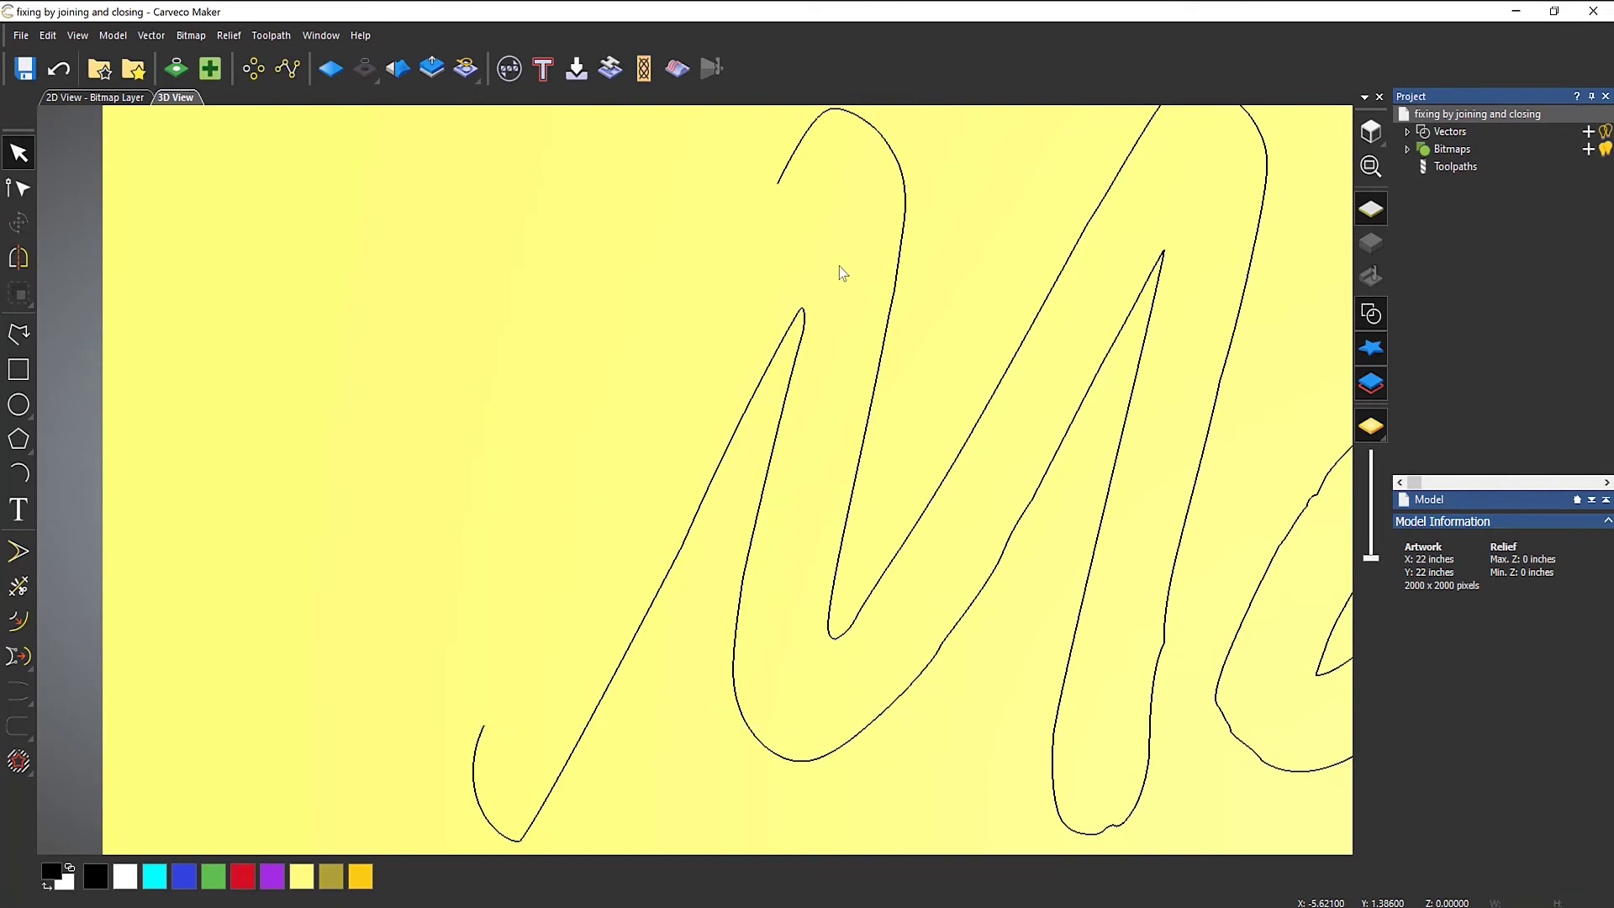
- Ungroup all the Maker outline vectors
{"action": "left_click", "coordinate": [874, 133]}
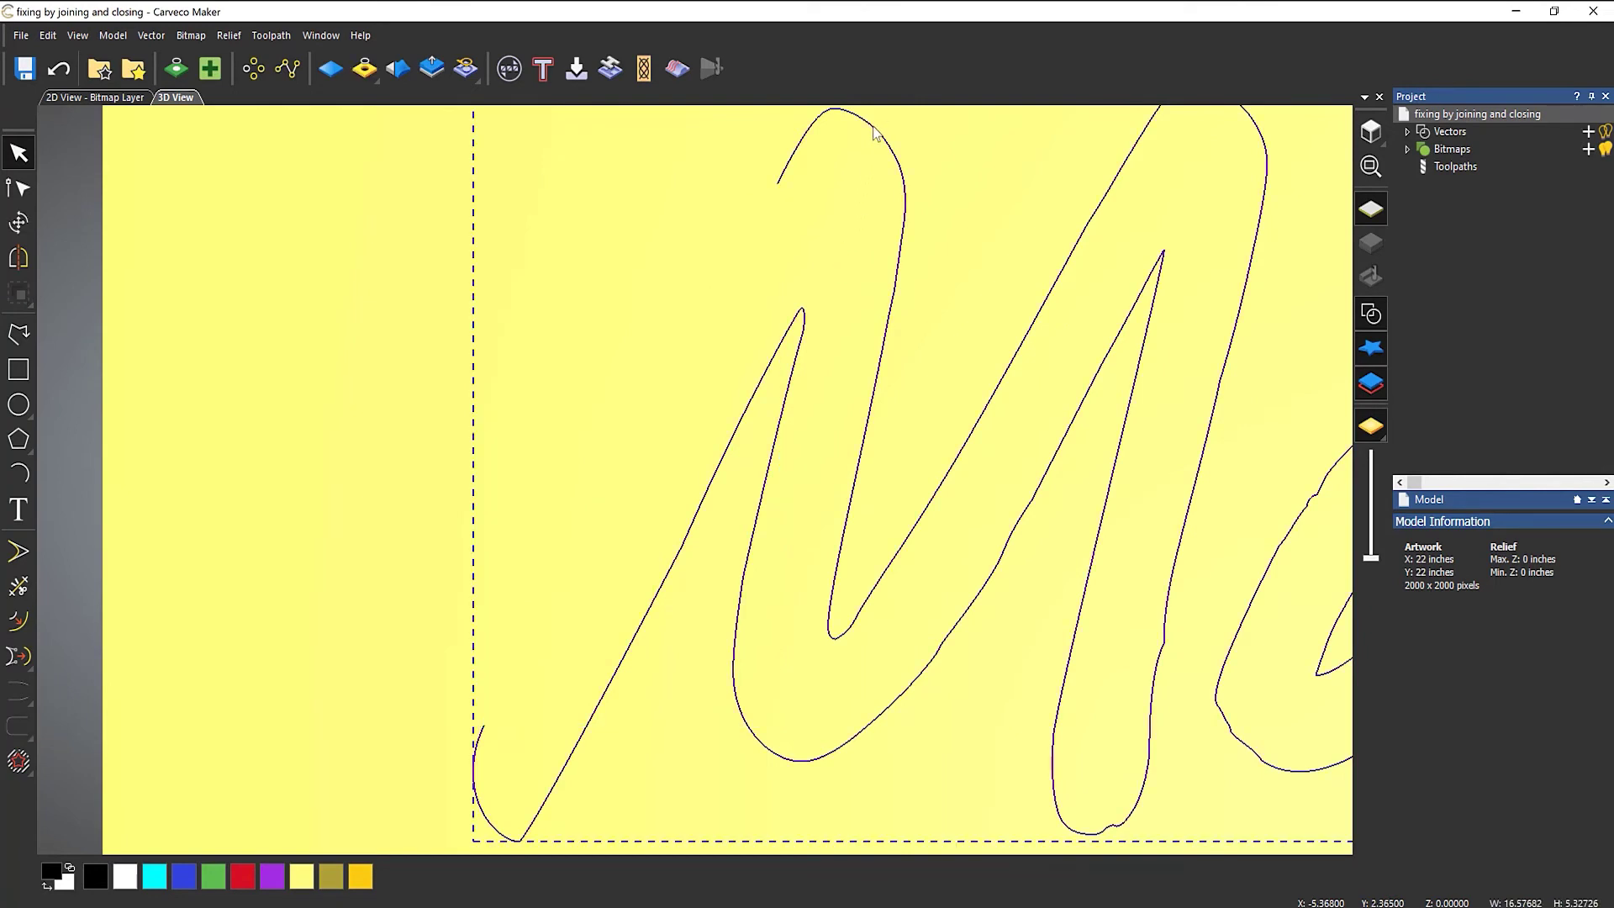
{"action": "right_click", "coordinate": [875, 130]}
{"action": "left_click", "coordinate": [812, 141]}
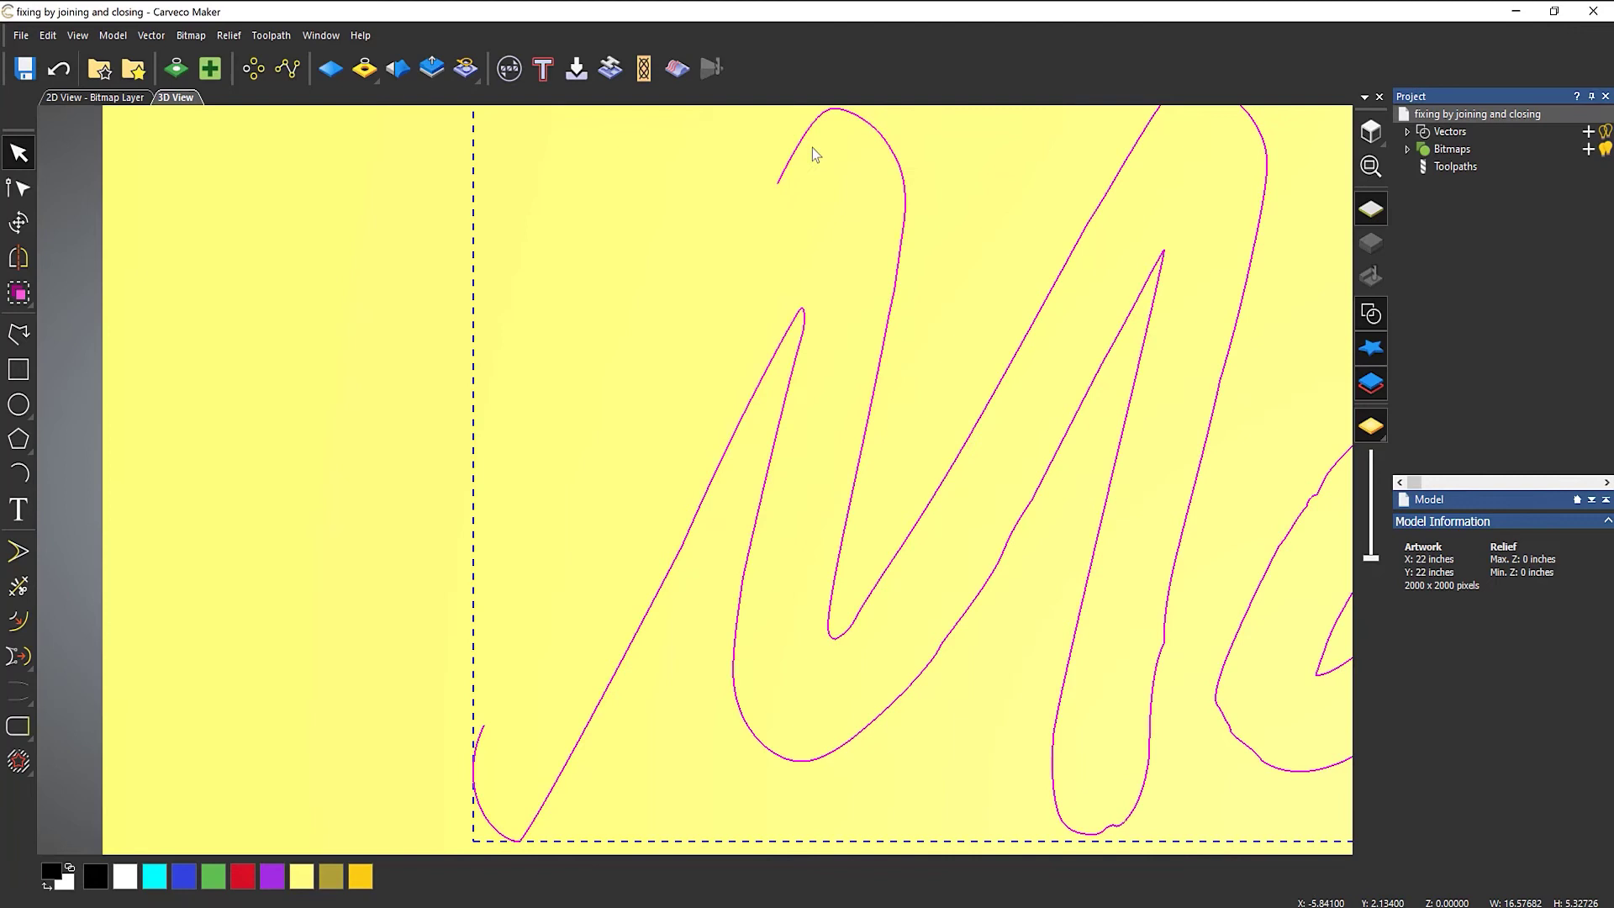
{"action": "left_click", "coordinate": [679, 412]}
- Close the open M outline with a straight line along its left side
{"action": "left_click", "coordinate": [887, 153]}
{"action": "left_click", "coordinate": [781, 339]}
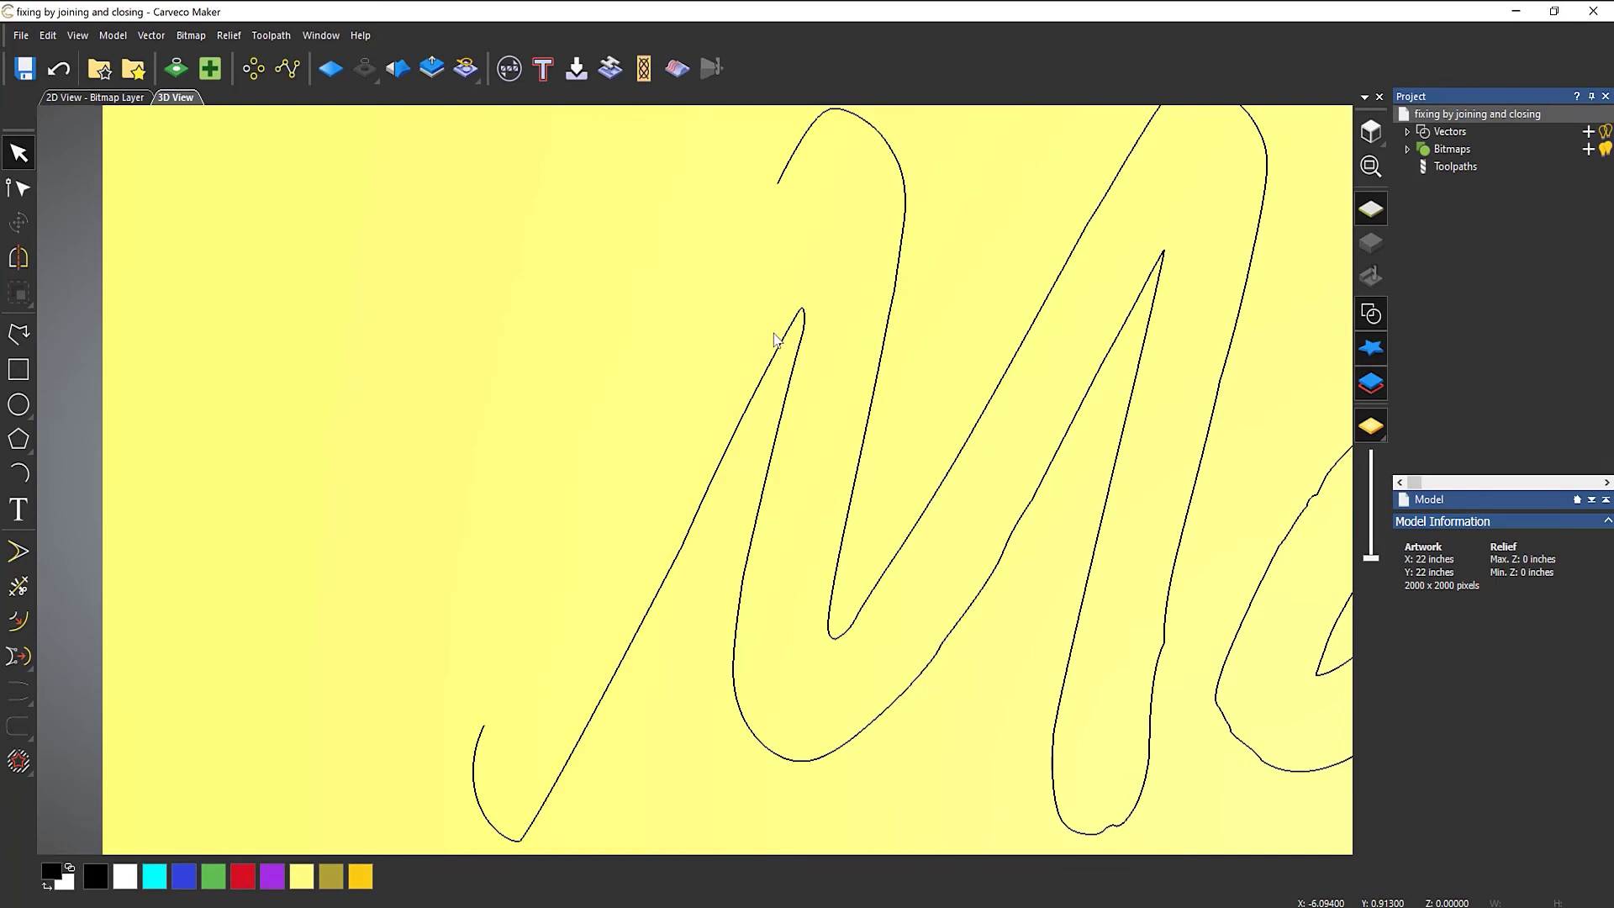
{"action": "left_click", "coordinate": [863, 126]}
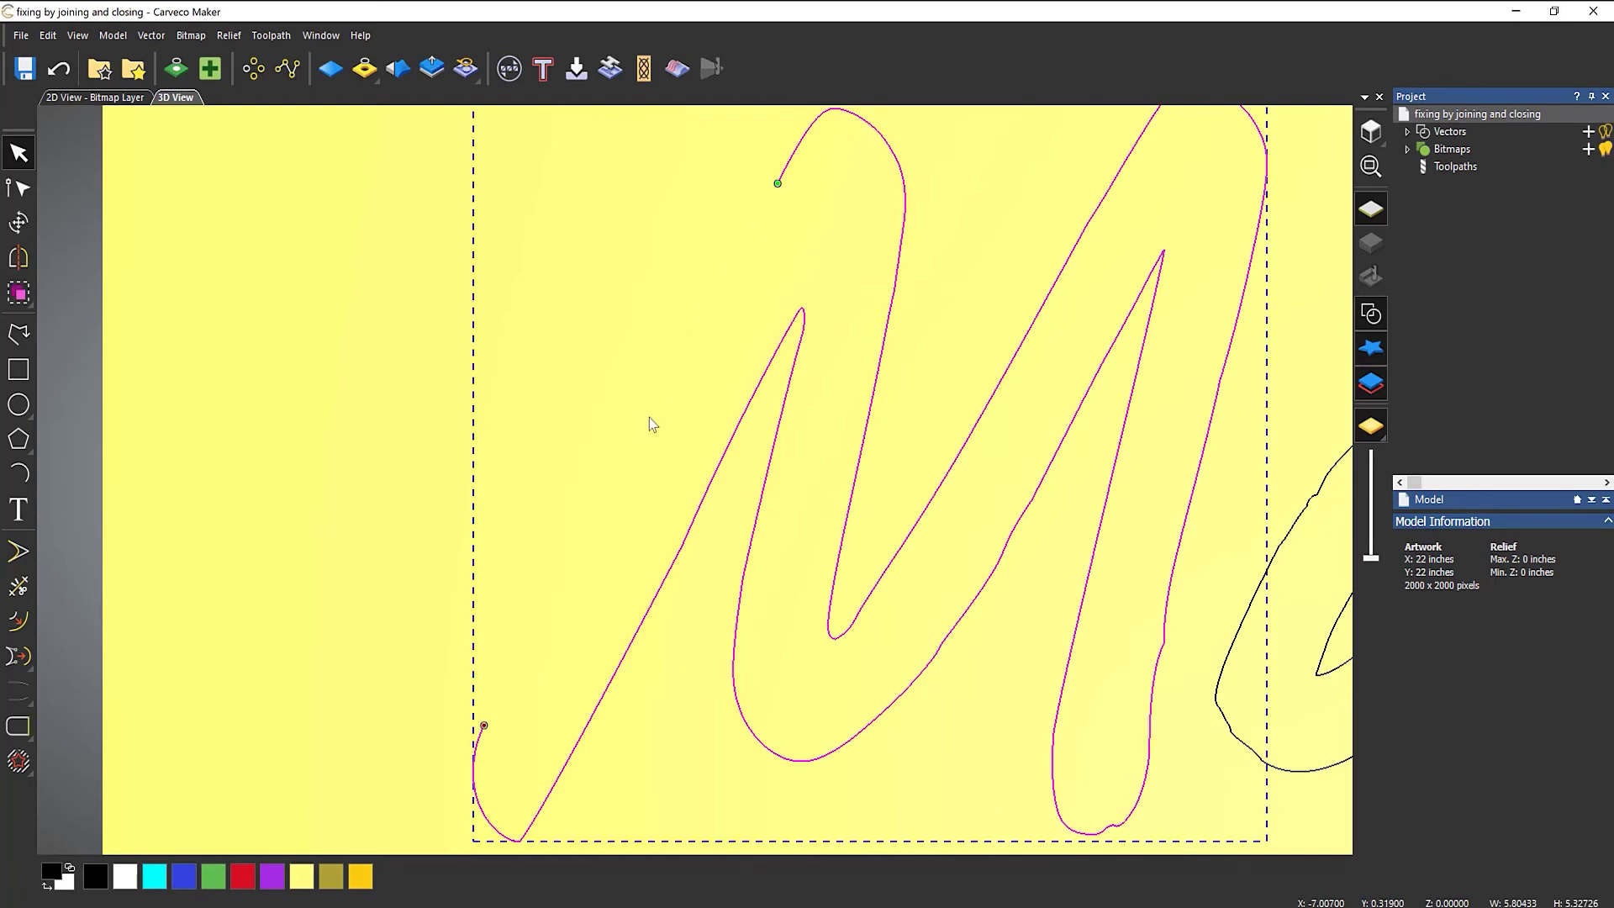
{"action": "left_click", "coordinate": [16, 728]}
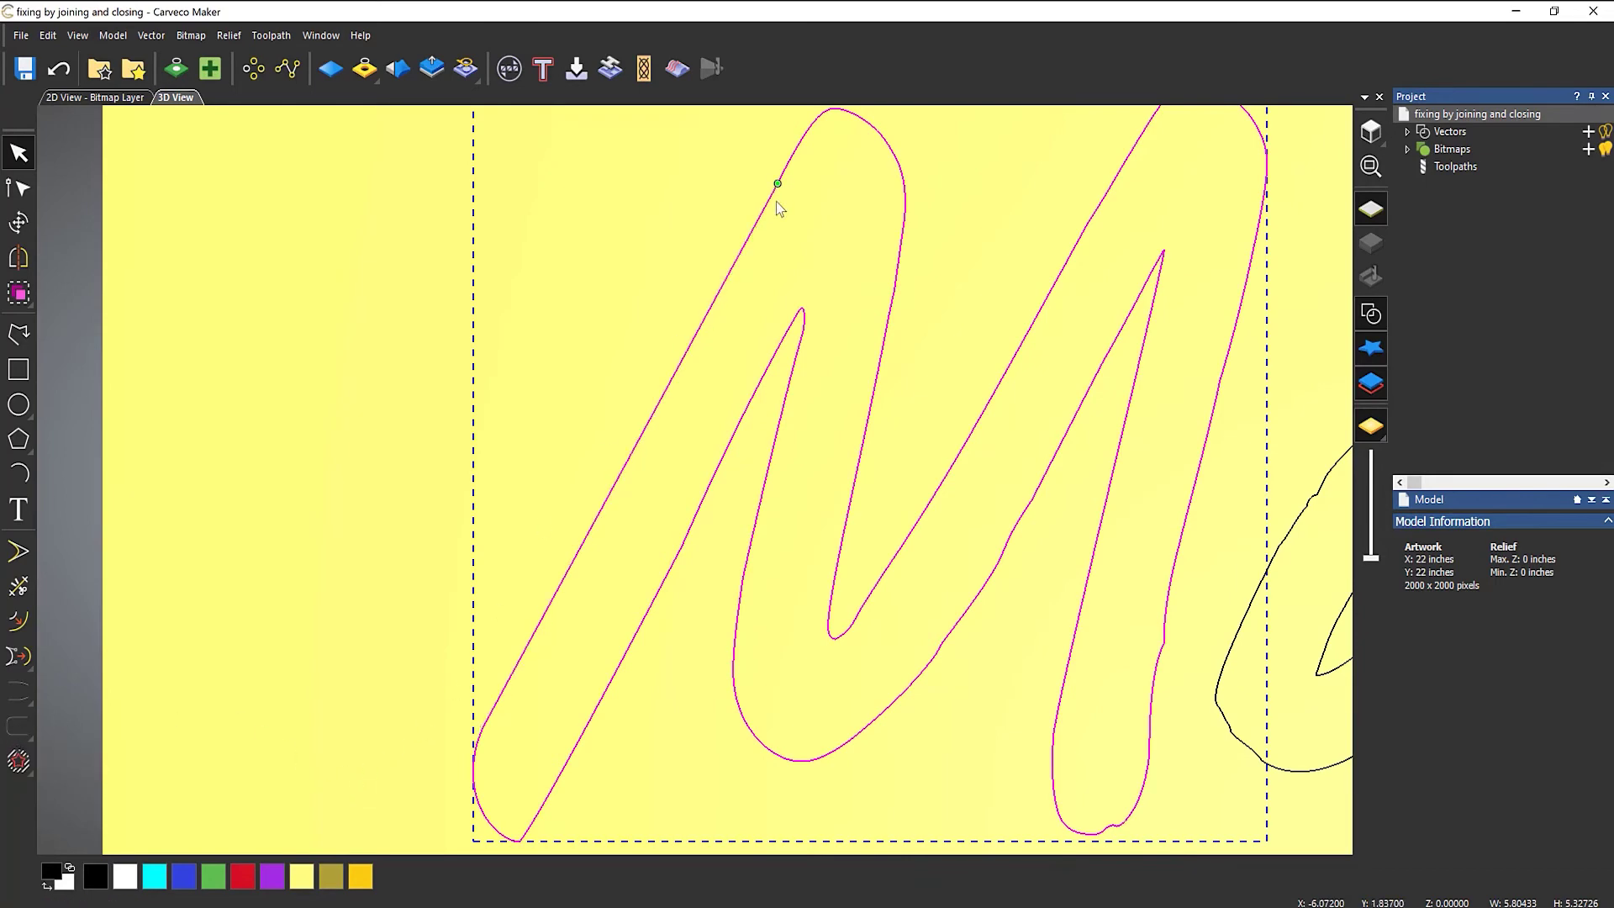
{"action": "scroll", "coordinate": [755, 342], "scroll_direction": "down", "scroll_amount": 3}
{"action": "scroll", "coordinate": [1026, 476], "scroll_direction": "up", "scroll_amount": 3}
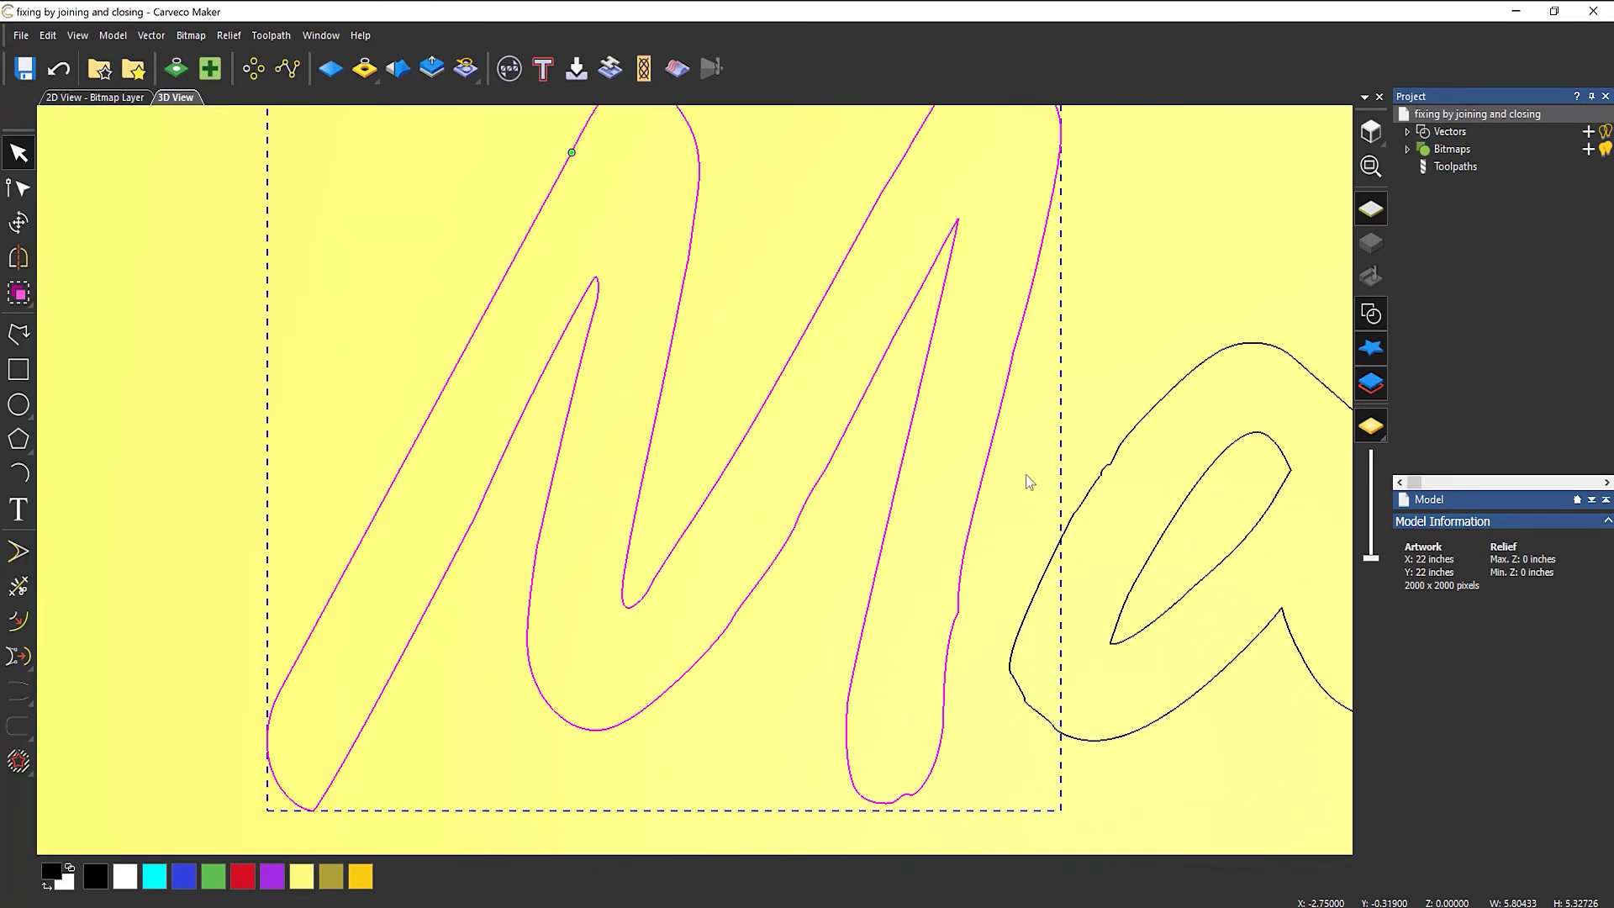
{"action": "left_click_drag", "start_coordinate": [1064, 393], "coordinate": [558, 401]}
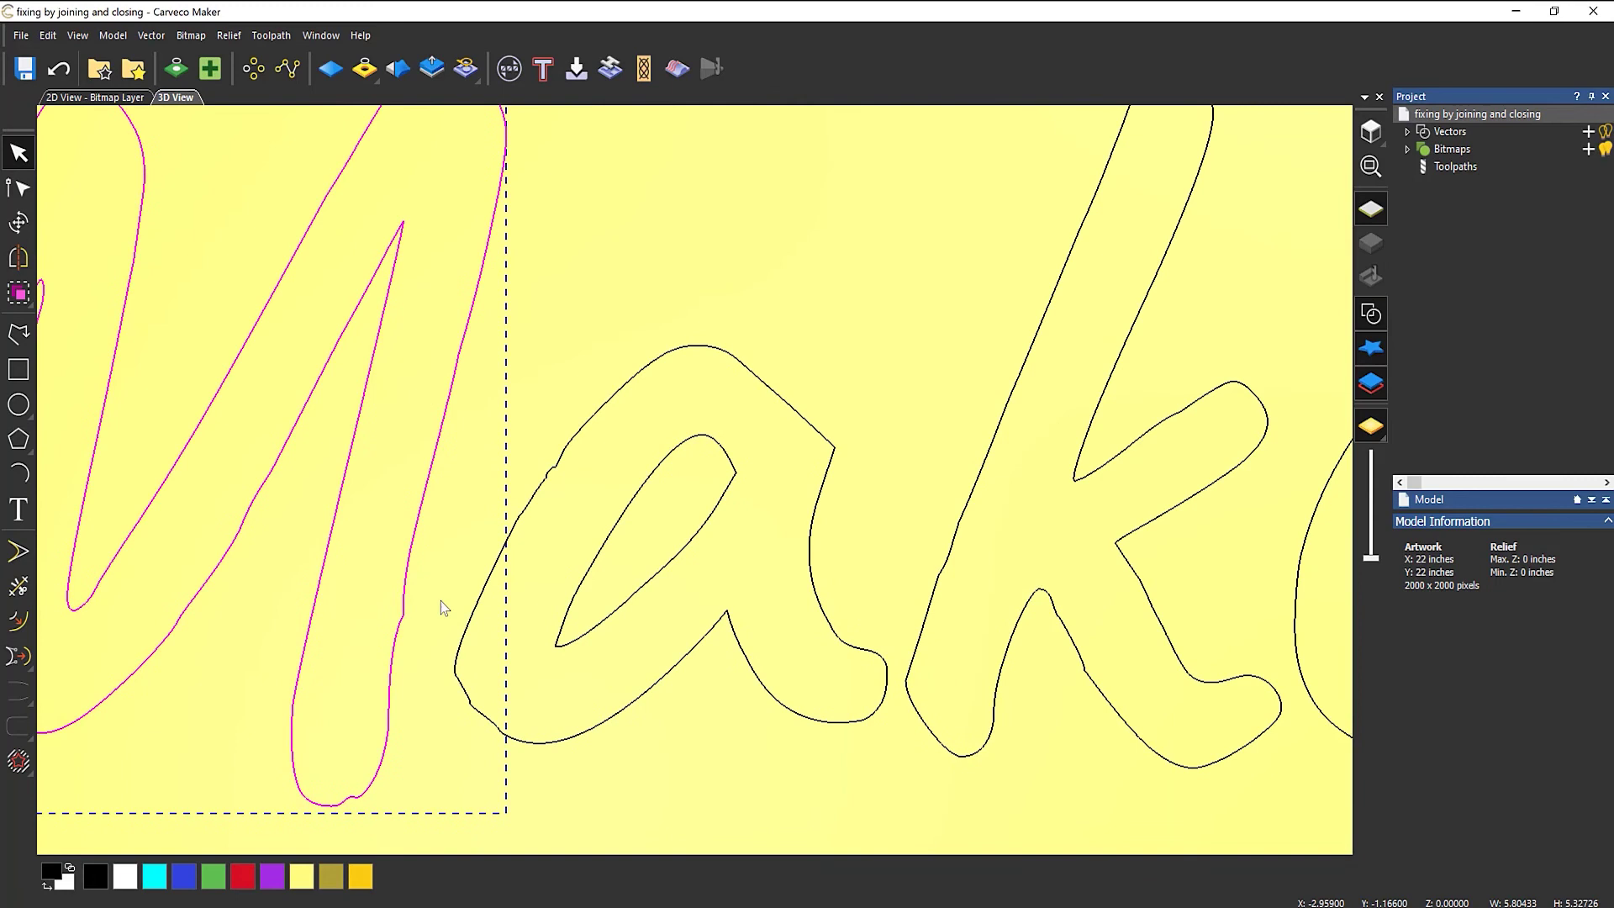
- Cut the jagged span out of the M's second downstroke and delete it
{"action": "left_click", "coordinate": [457, 533]}
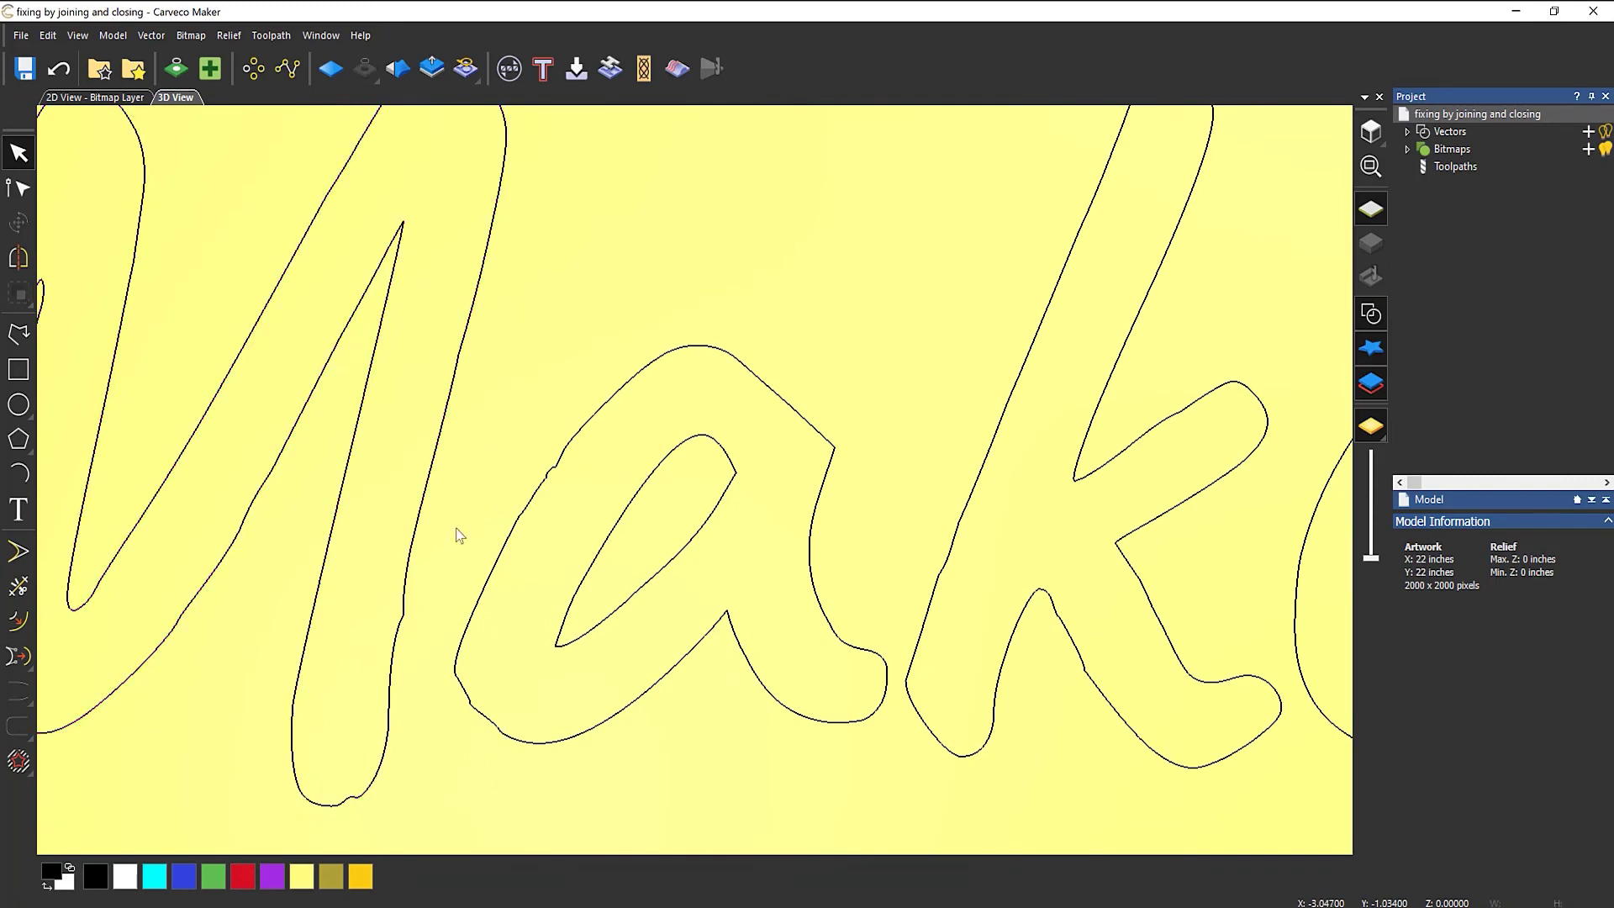
{"action": "left_click", "coordinate": [454, 347]}
{"action": "key", "text": "n"}
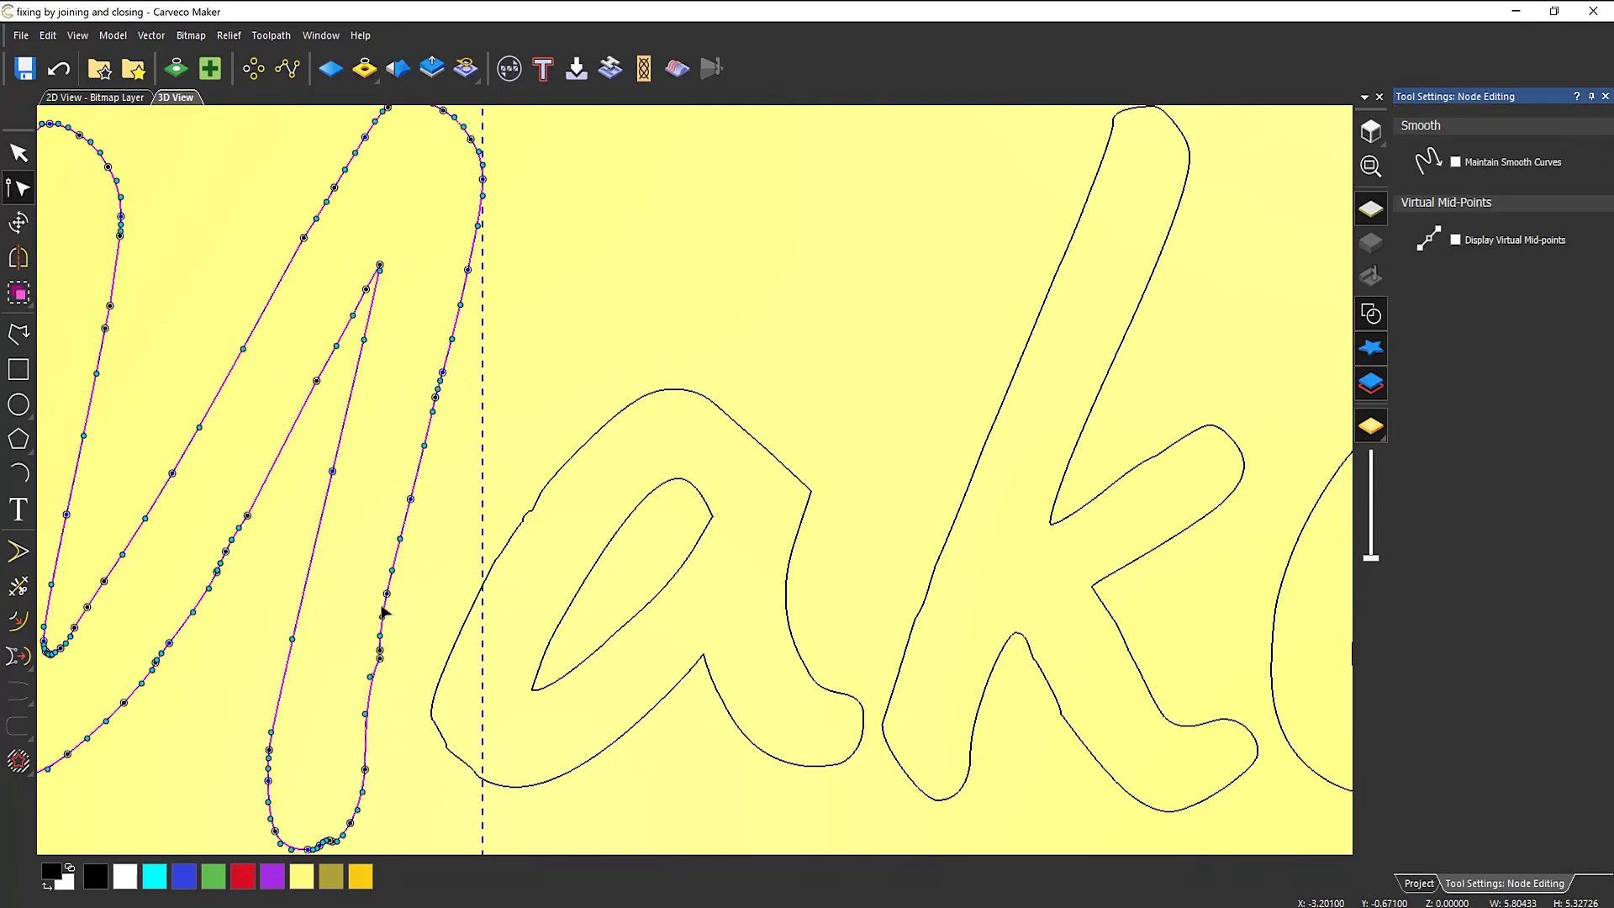
{"action": "left_click", "coordinate": [364, 770]}
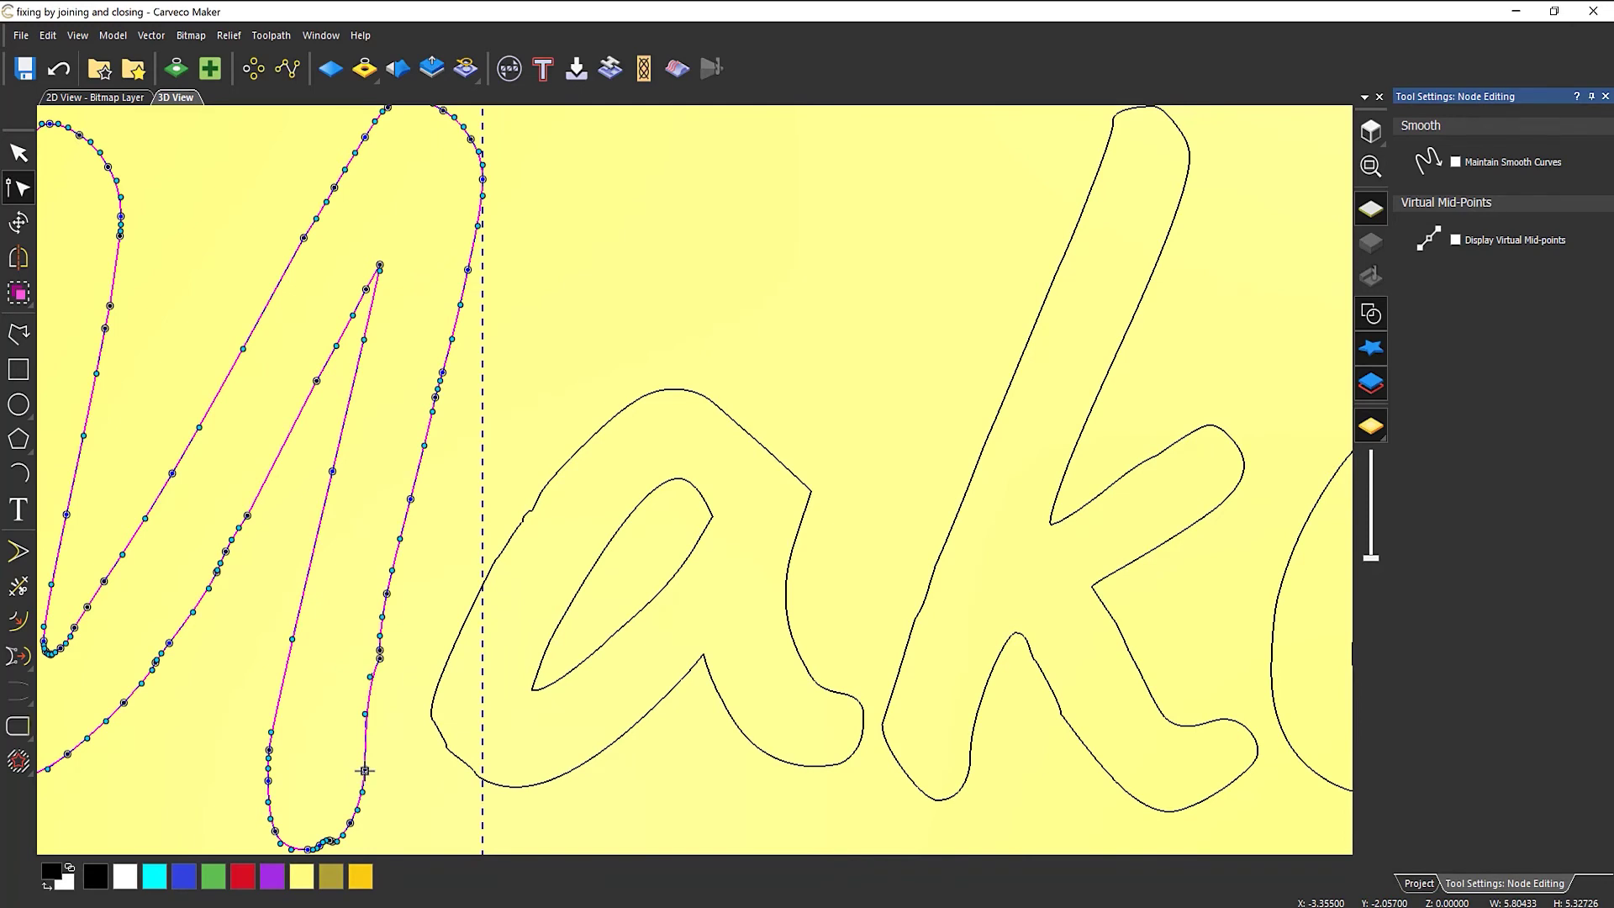
{"action": "left_click", "coordinate": [478, 224]}
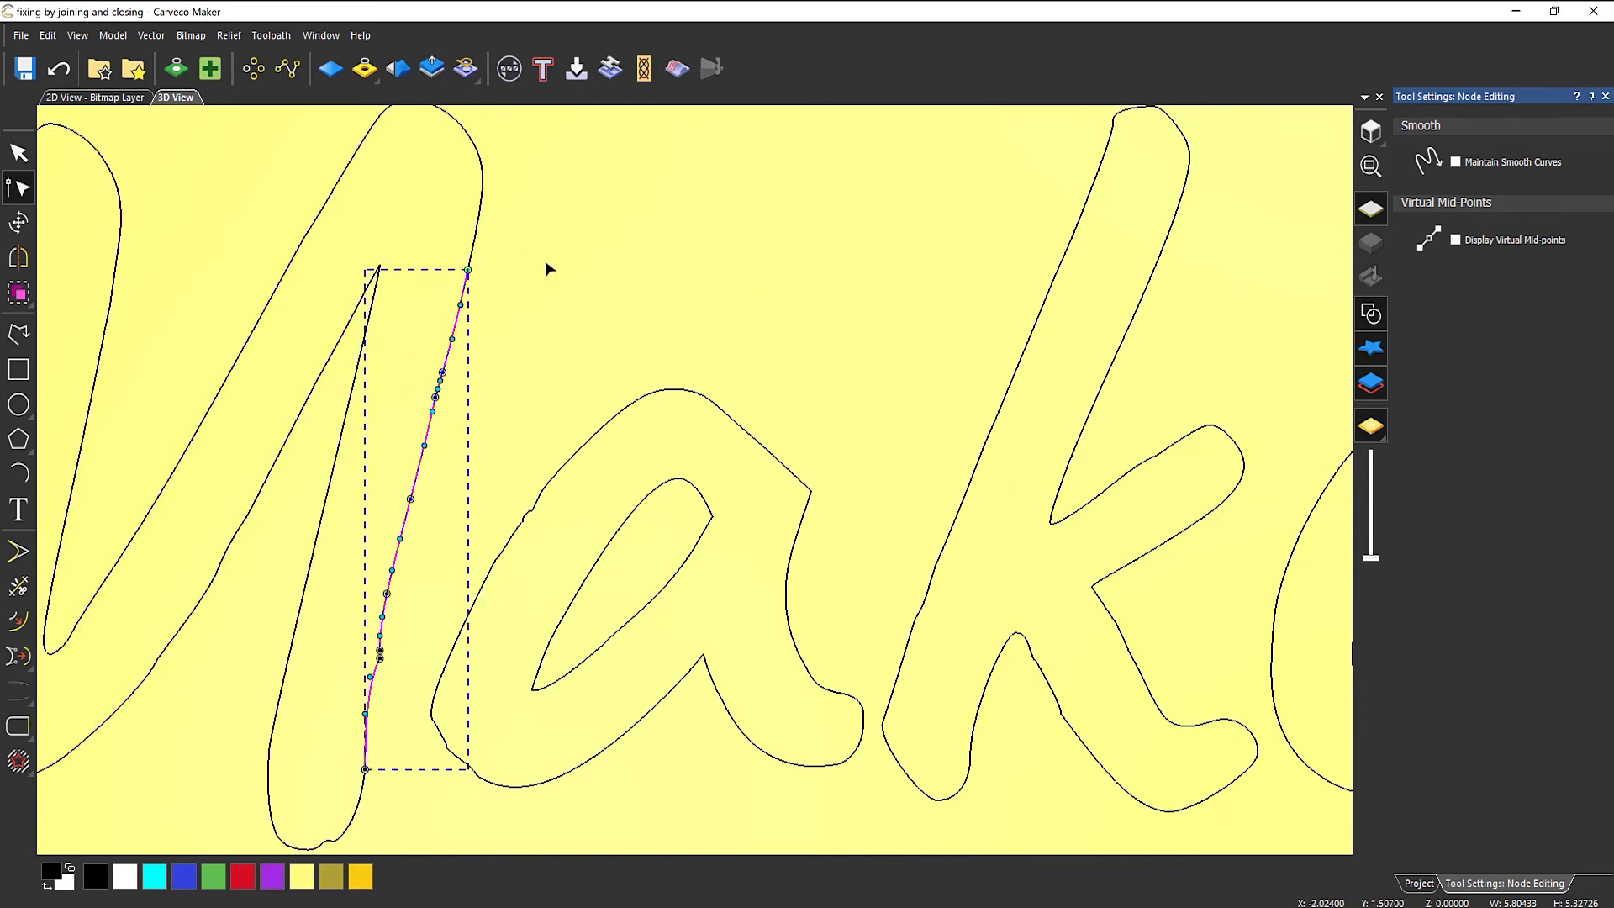
{"action": "key", "text": "Escape"}
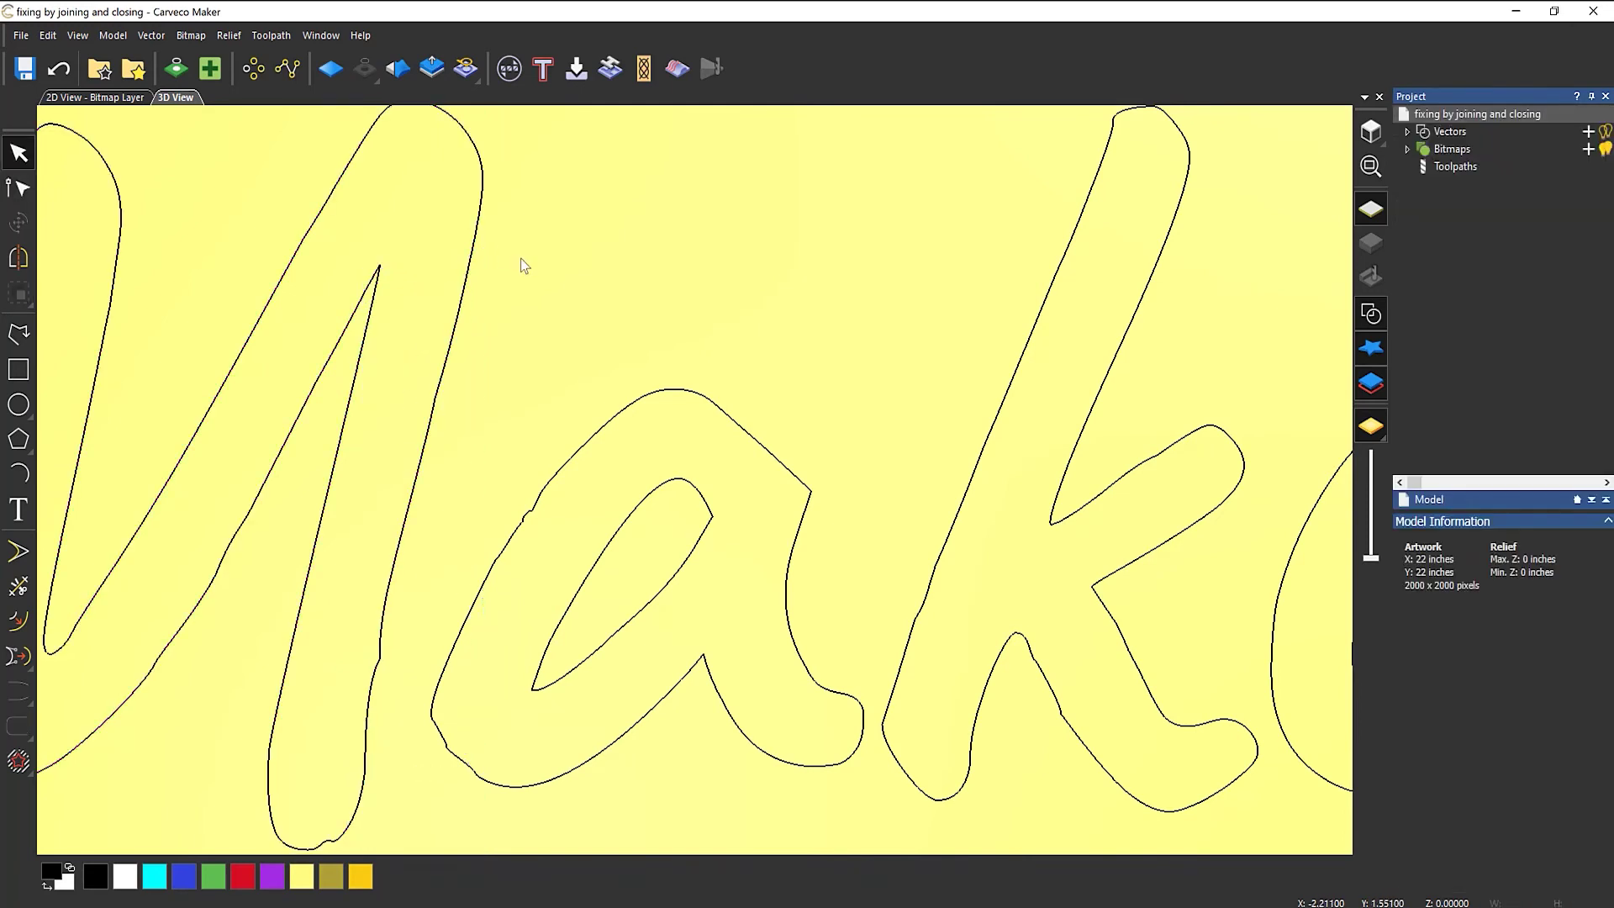
{"action": "left_click", "coordinate": [465, 294]}
{"action": "left_click", "coordinate": [635, 185]}
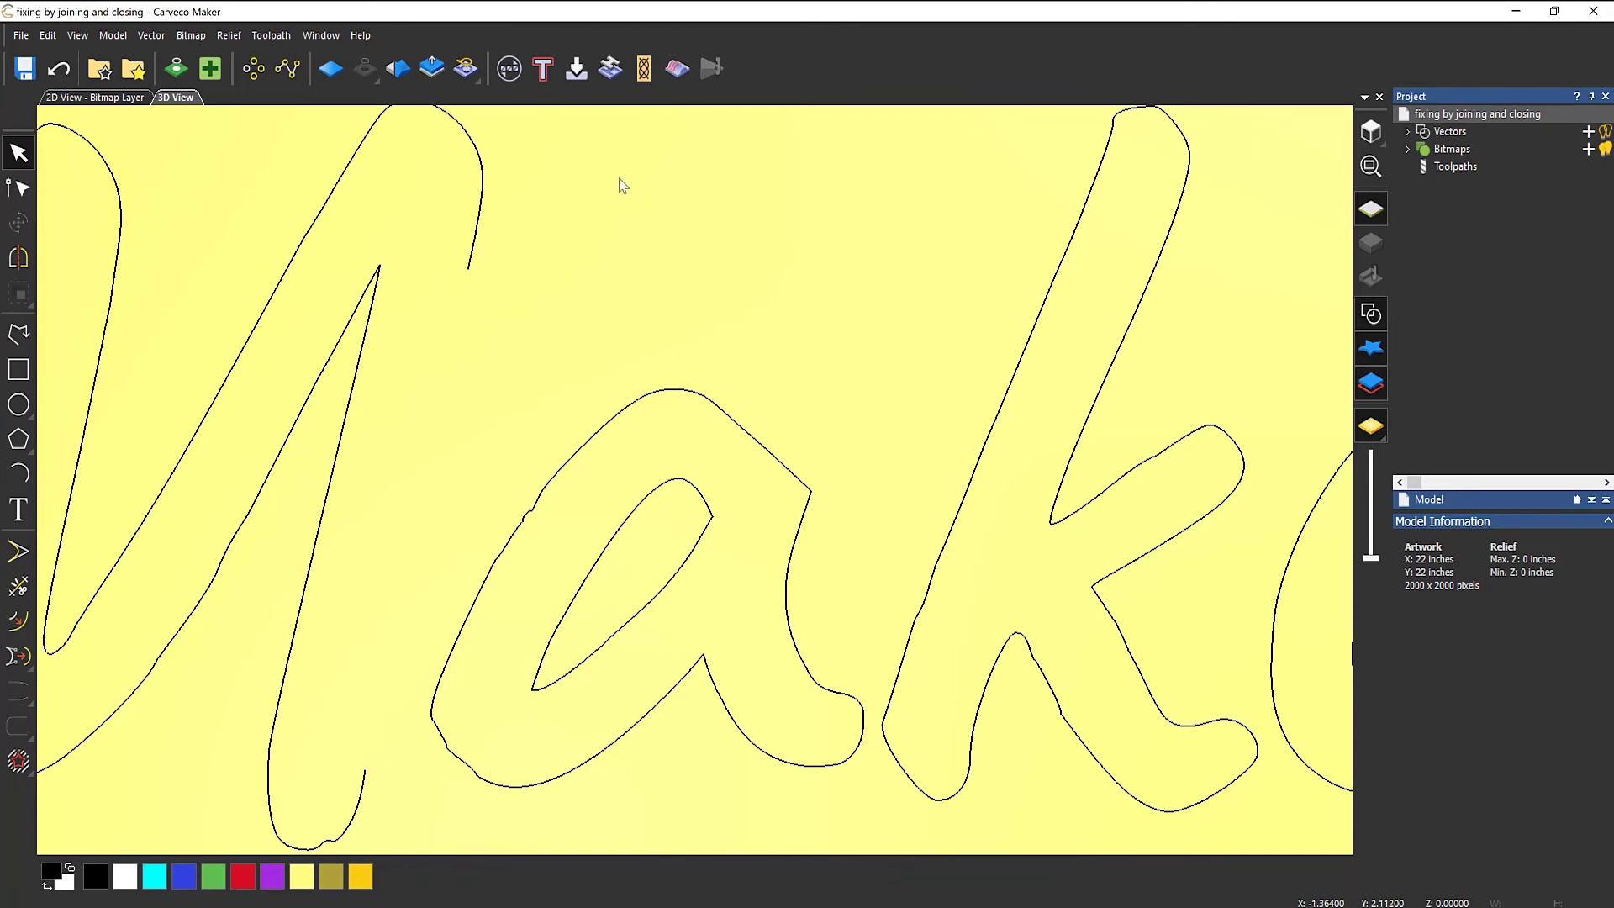
- Close the M's remaining gap with a straight line
{"action": "left_click_drag", "start_coordinate": [557, 162], "coordinate": [380, 280]}
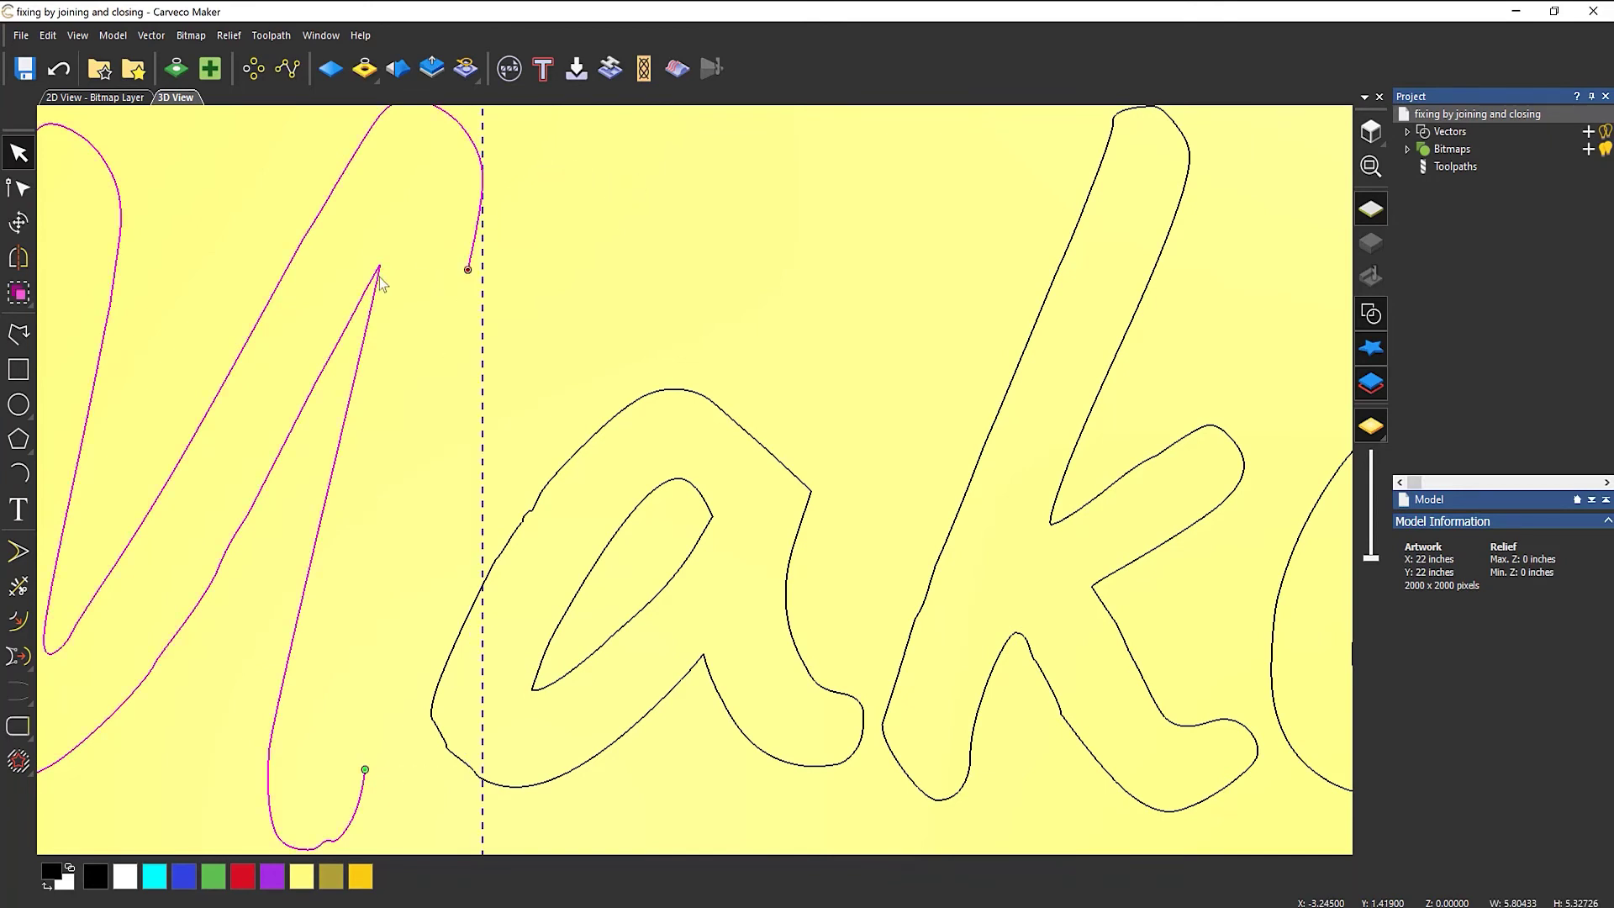
{"action": "left_click", "coordinate": [25, 723]}
{"action": "left_click", "coordinate": [658, 296]}
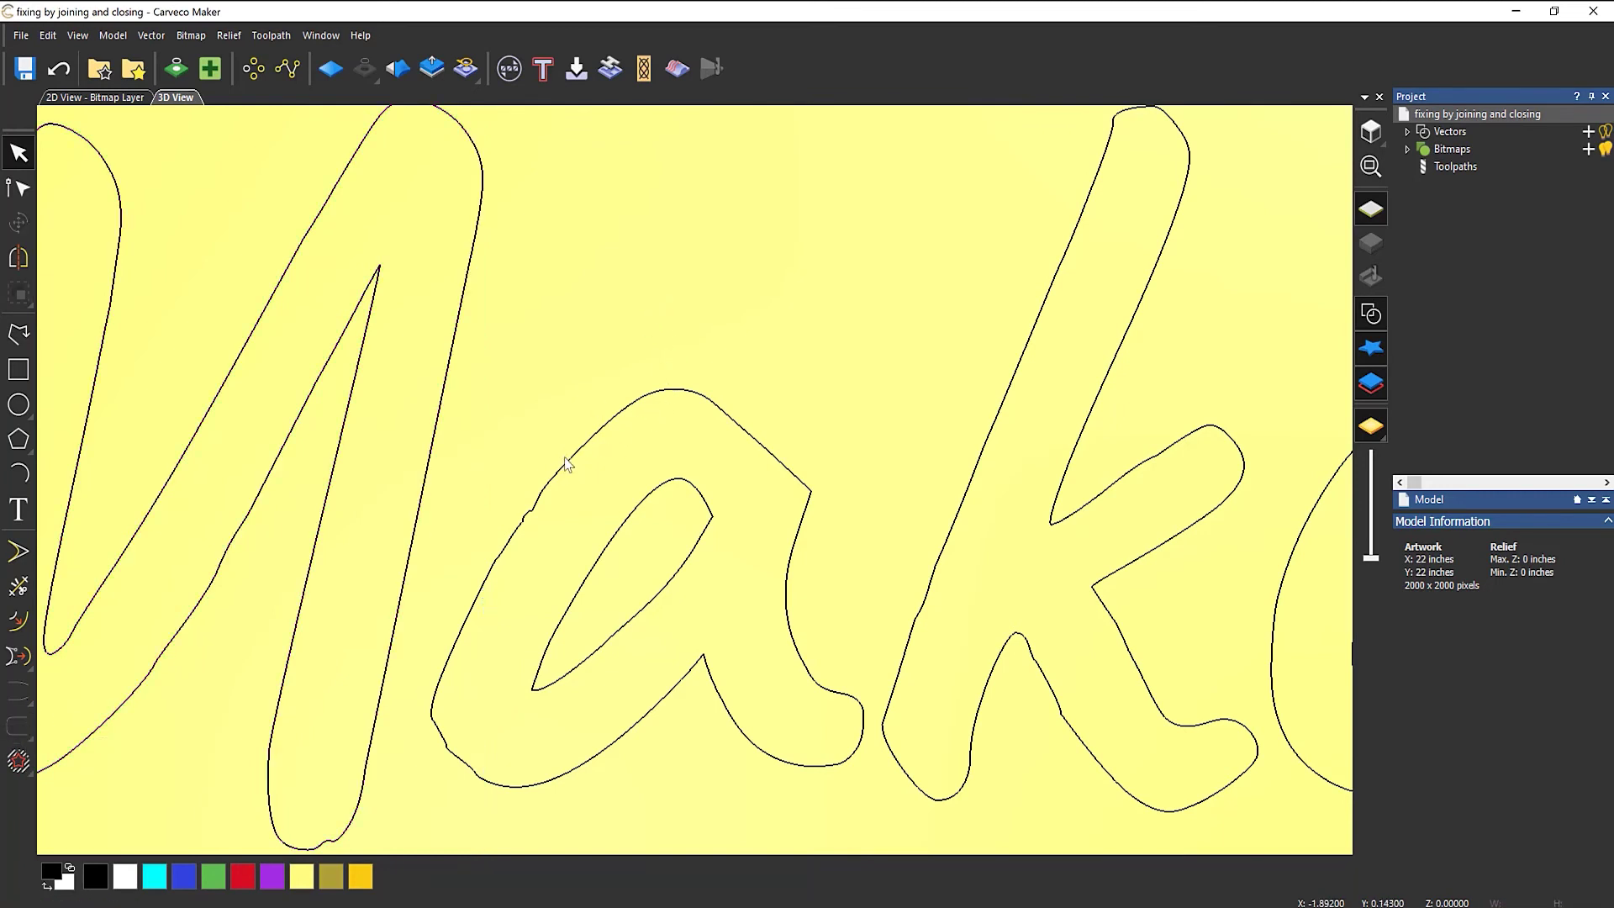
- Cut away and delete the jagged left side of the letter a
{"action": "left_click_drag", "start_coordinate": [738, 343], "coordinate": [721, 256]}
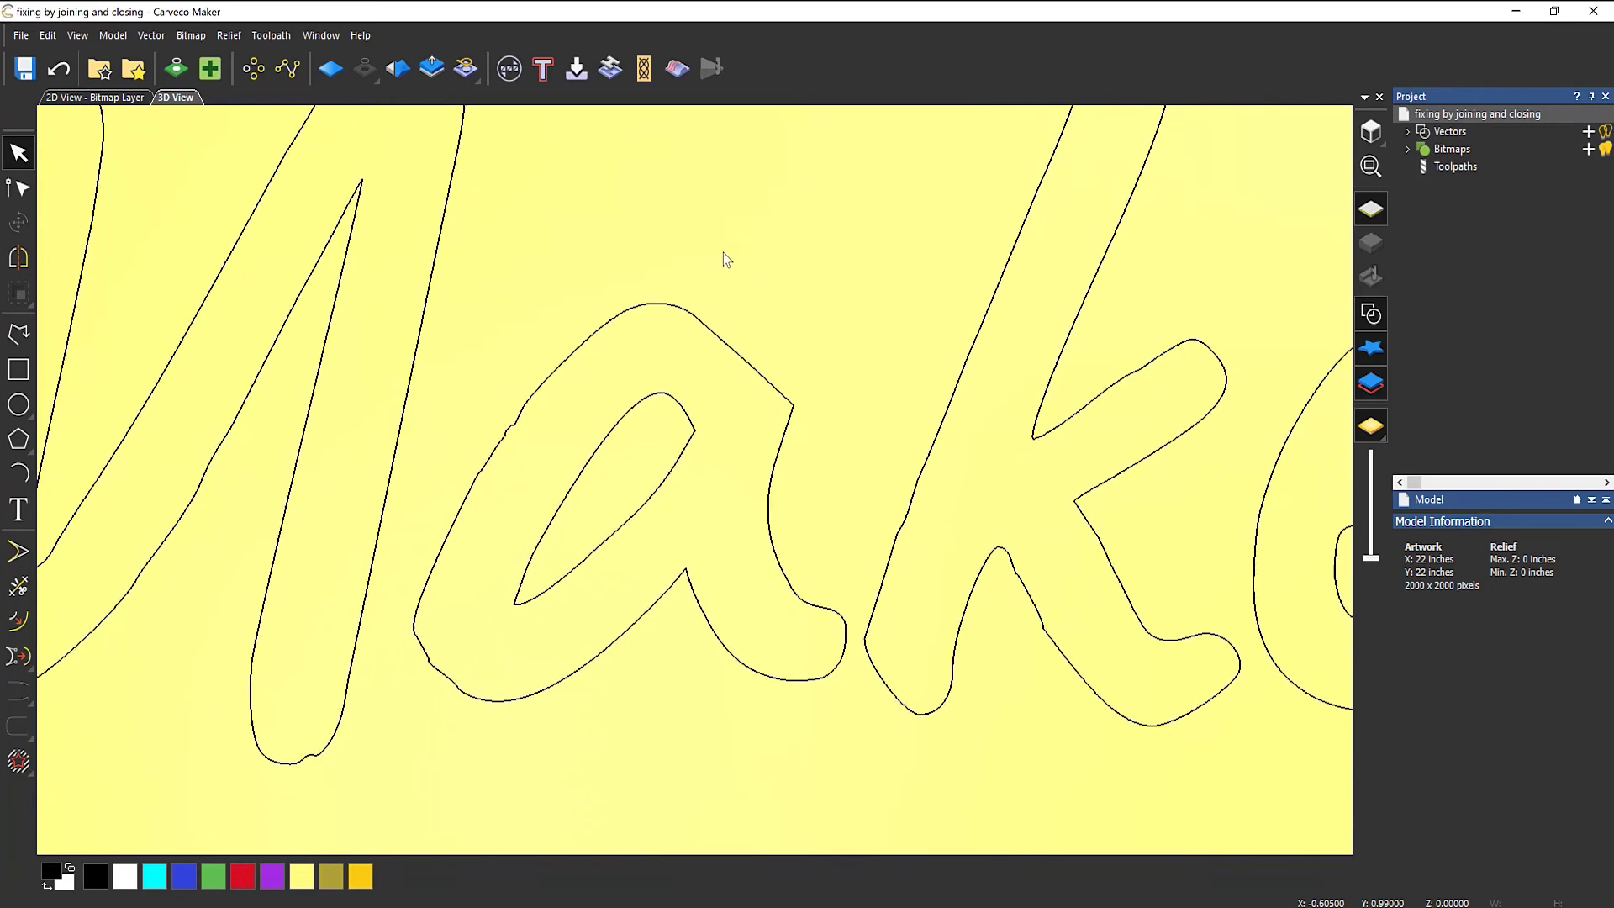
{"action": "left_click", "coordinate": [660, 305]}
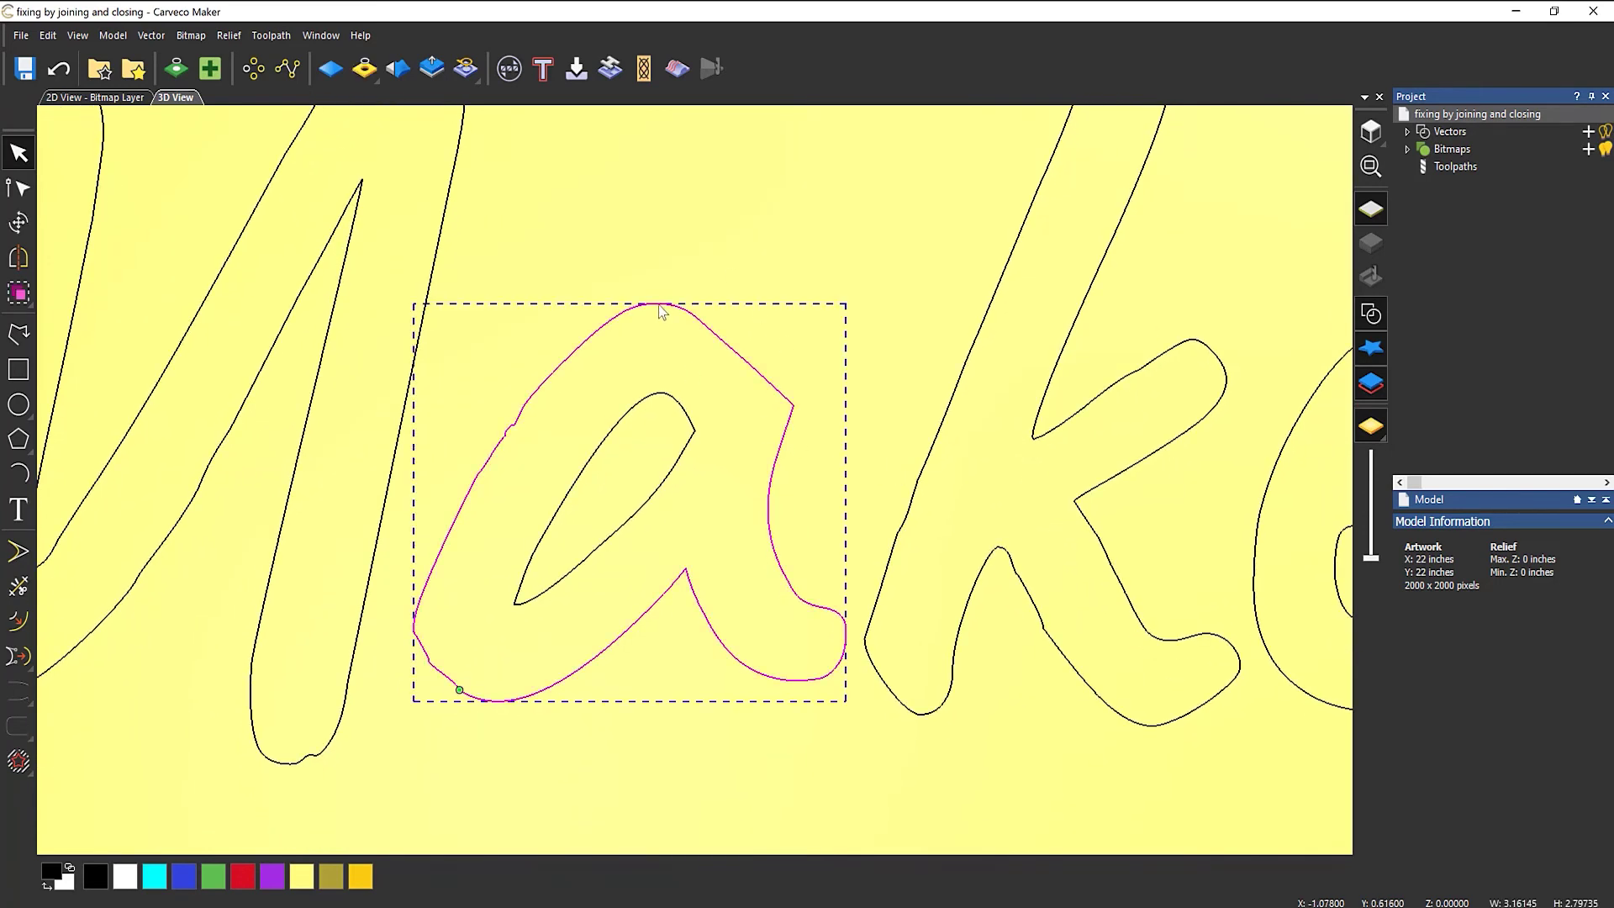
{"action": "key", "text": "n"}
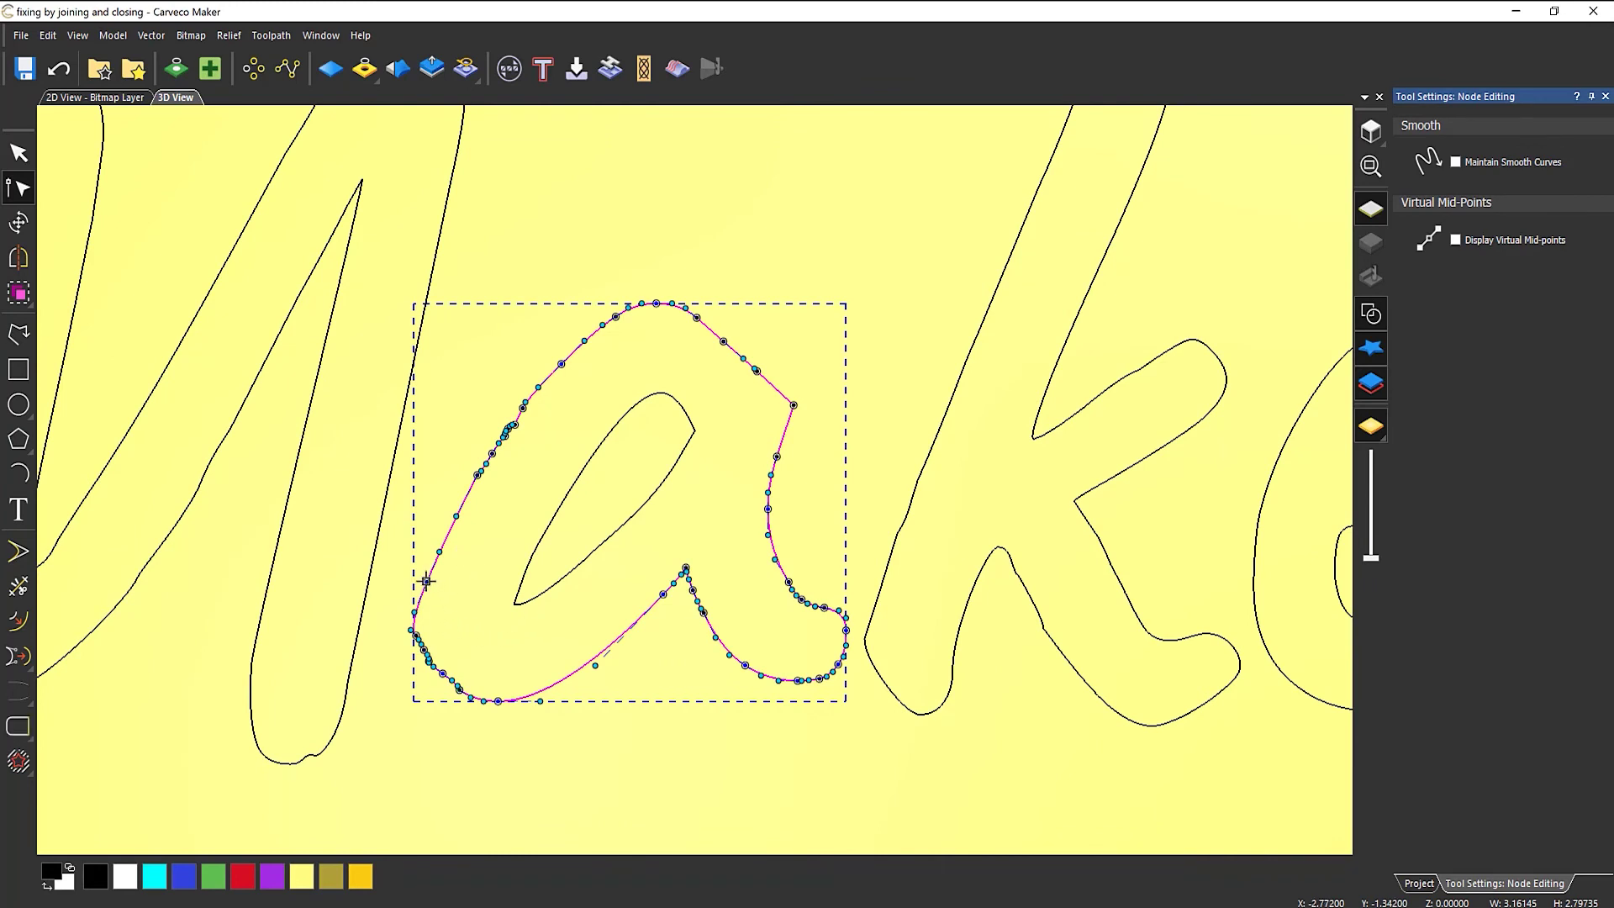
{"action": "left_click", "coordinate": [617, 318]}
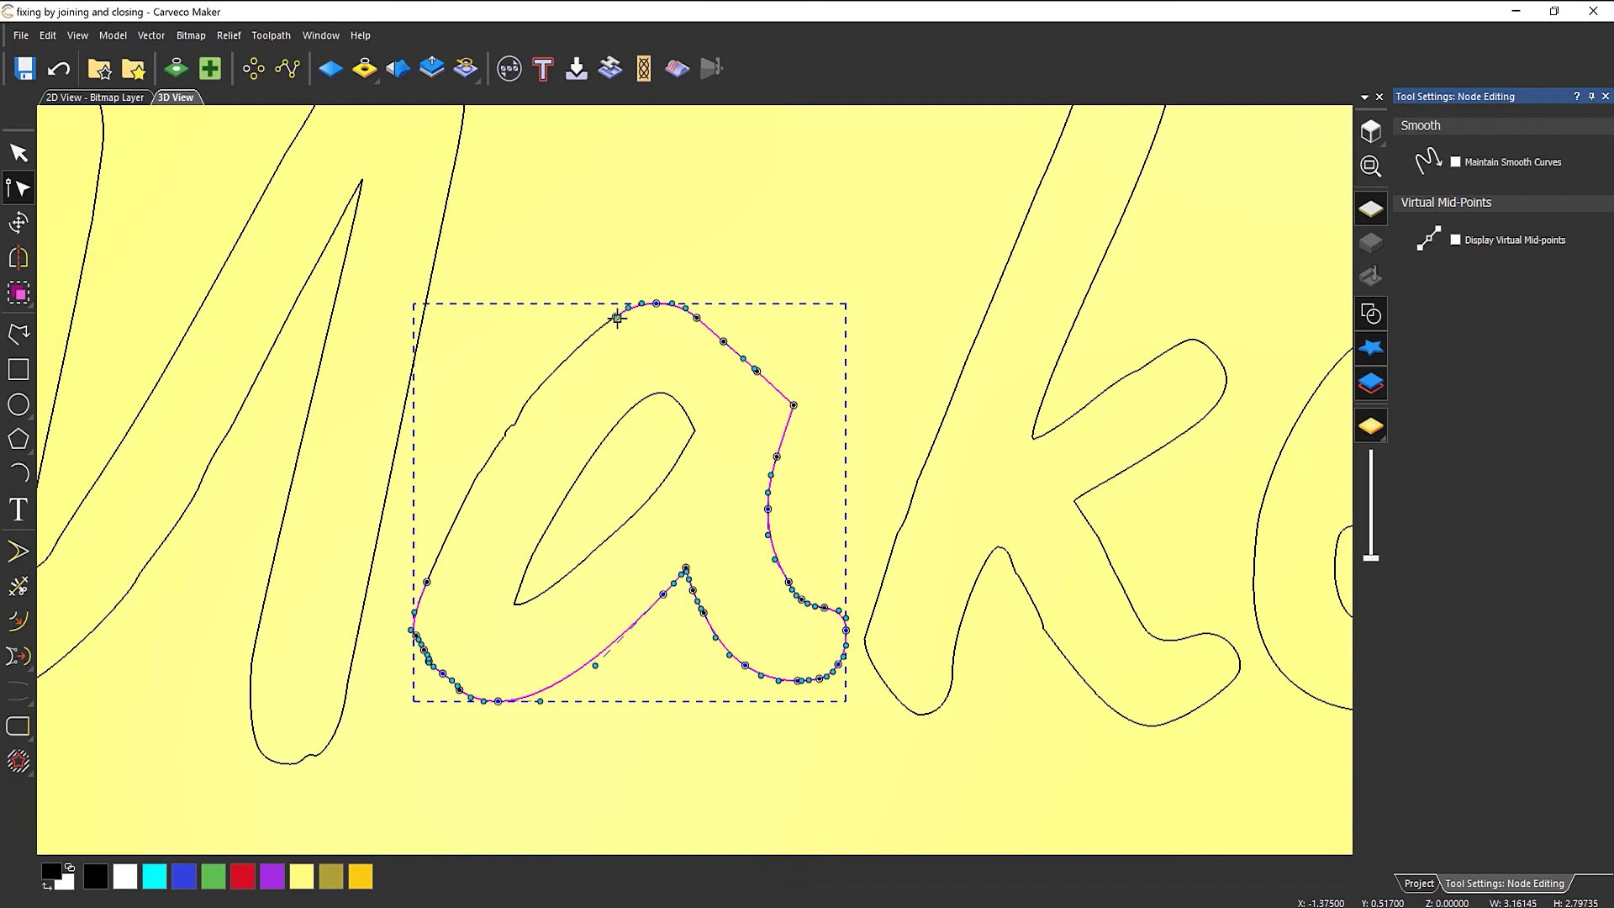
{"action": "left_click", "coordinate": [566, 396]}
{"action": "left_click", "coordinate": [556, 372]}
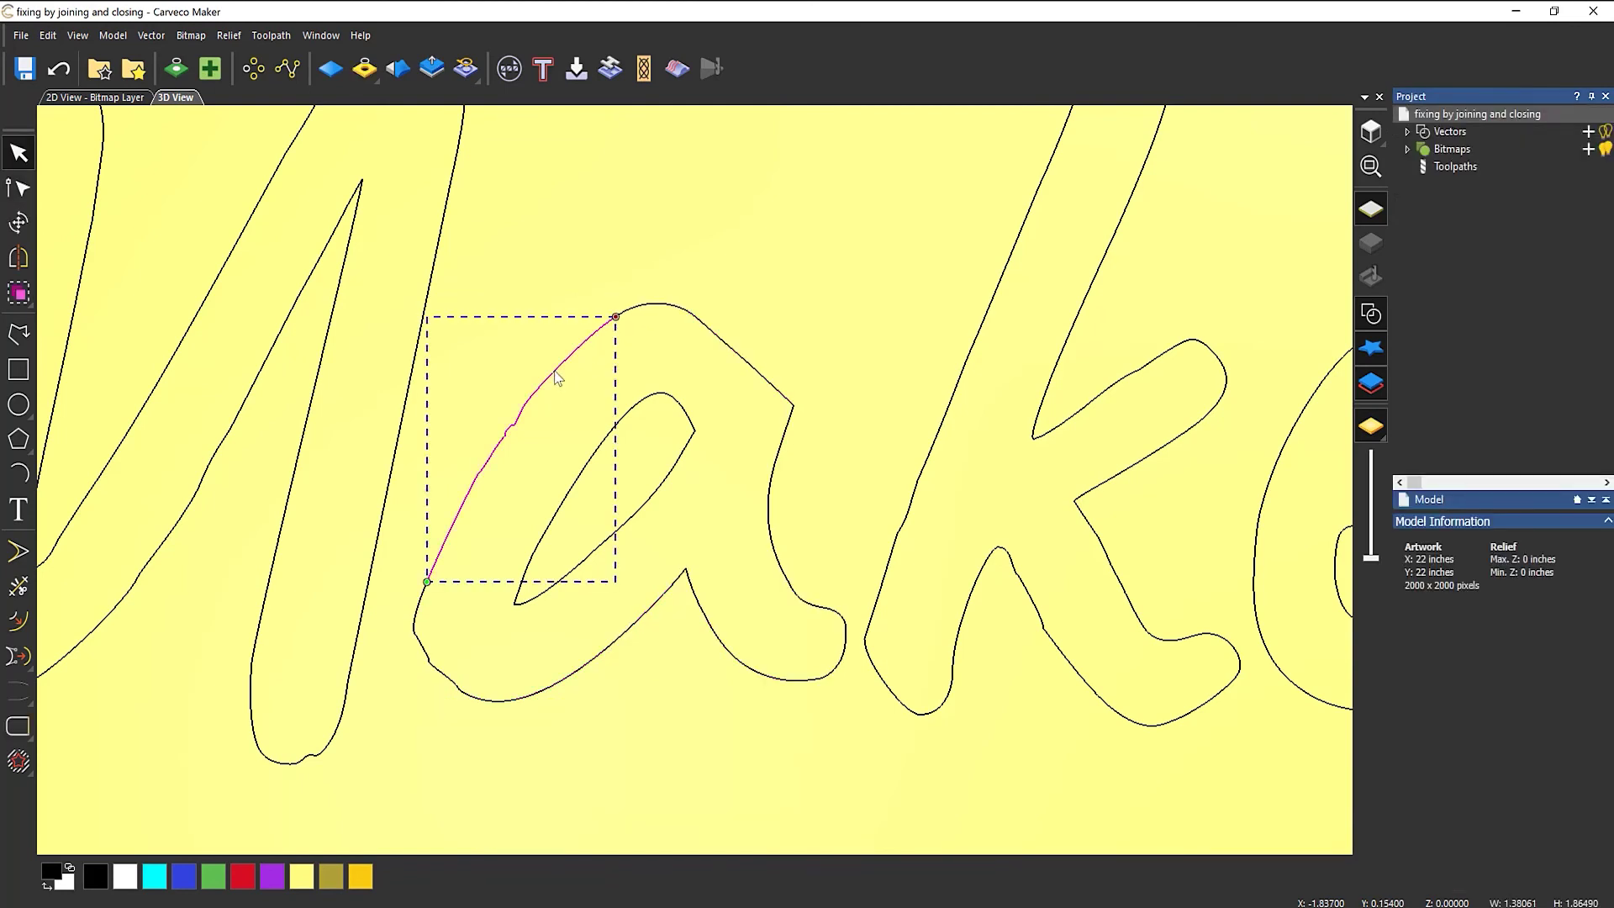
{"action": "key", "text": "Delete"}
- Close the open a outline with a smooth curve using Close Vector With A Curve
{"action": "left_click", "coordinate": [633, 310]}
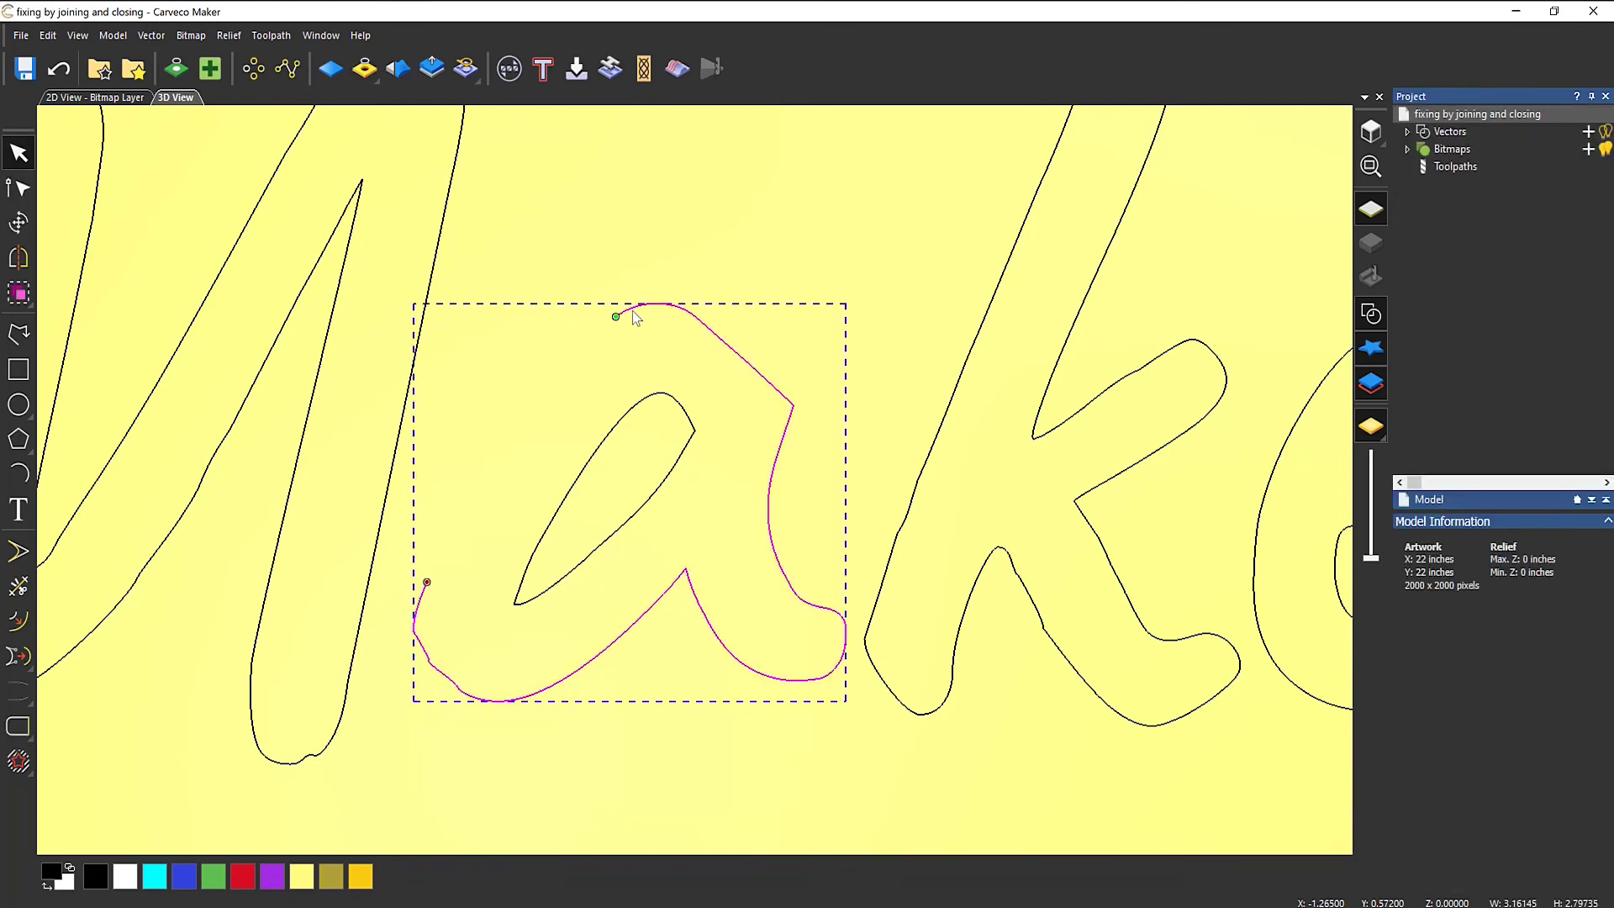
{"action": "left_click", "coordinate": [21, 730]}
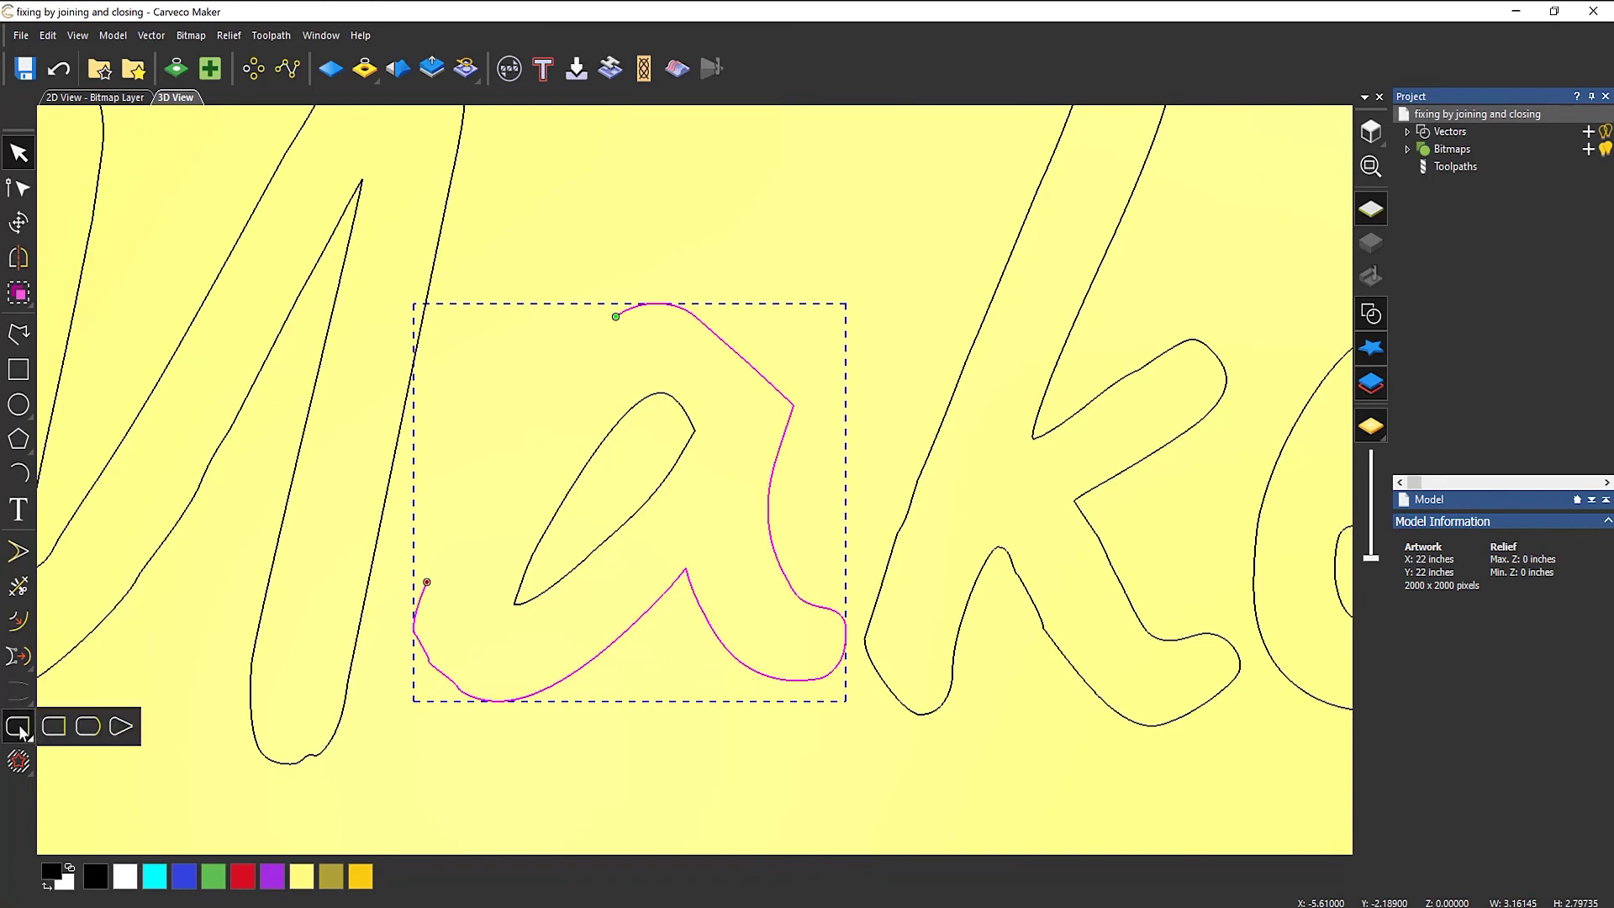
{"action": "left_click", "coordinate": [88, 728]}
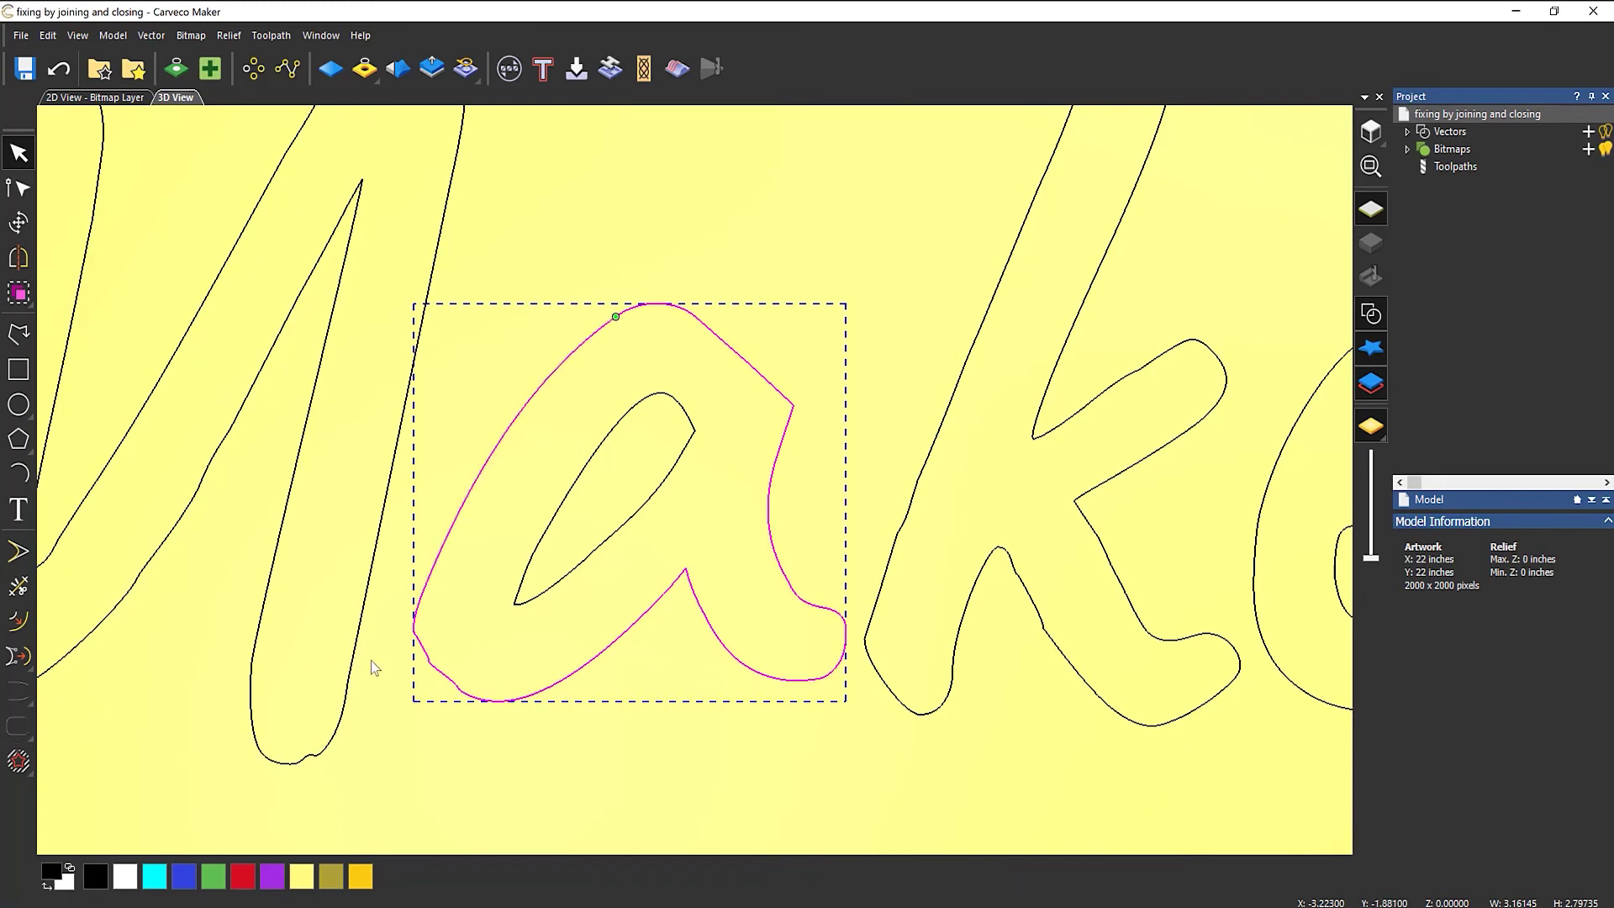
{"action": "left_click", "coordinate": [427, 652]}
{"action": "double_click", "coordinate": [427, 652]}
- Delete the bumpy lower-left span of the a and close the gap with a smooth curve
{"action": "scroll", "coordinate": [423, 654], "scroll_direction": "up", "scroll_amount": 3}
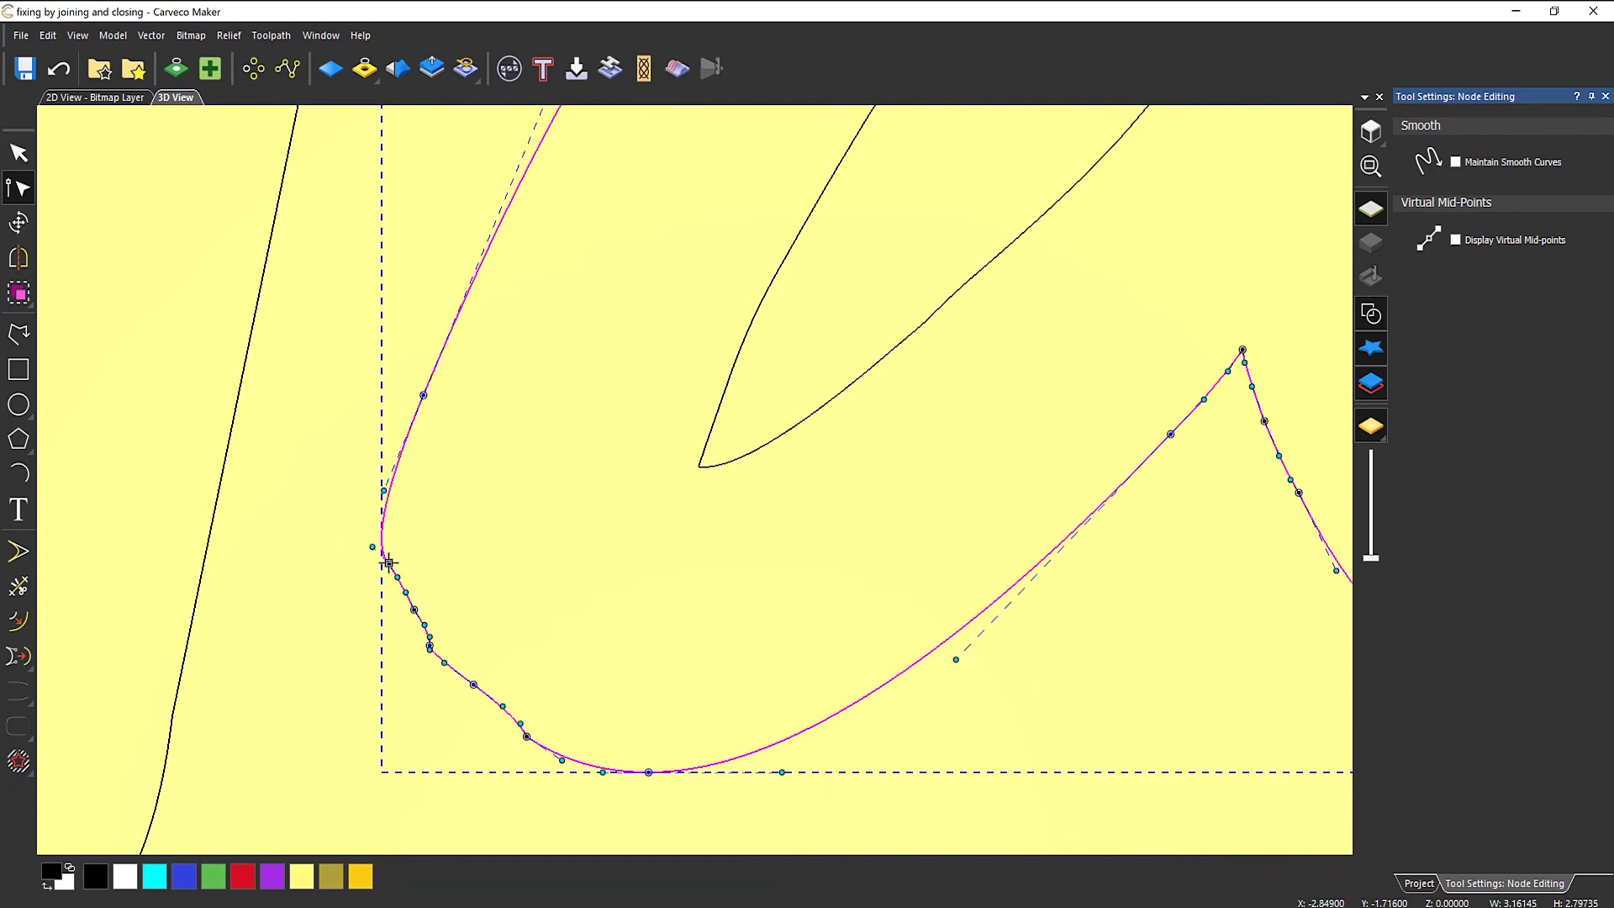
{"action": "left_click", "coordinate": [389, 563]}
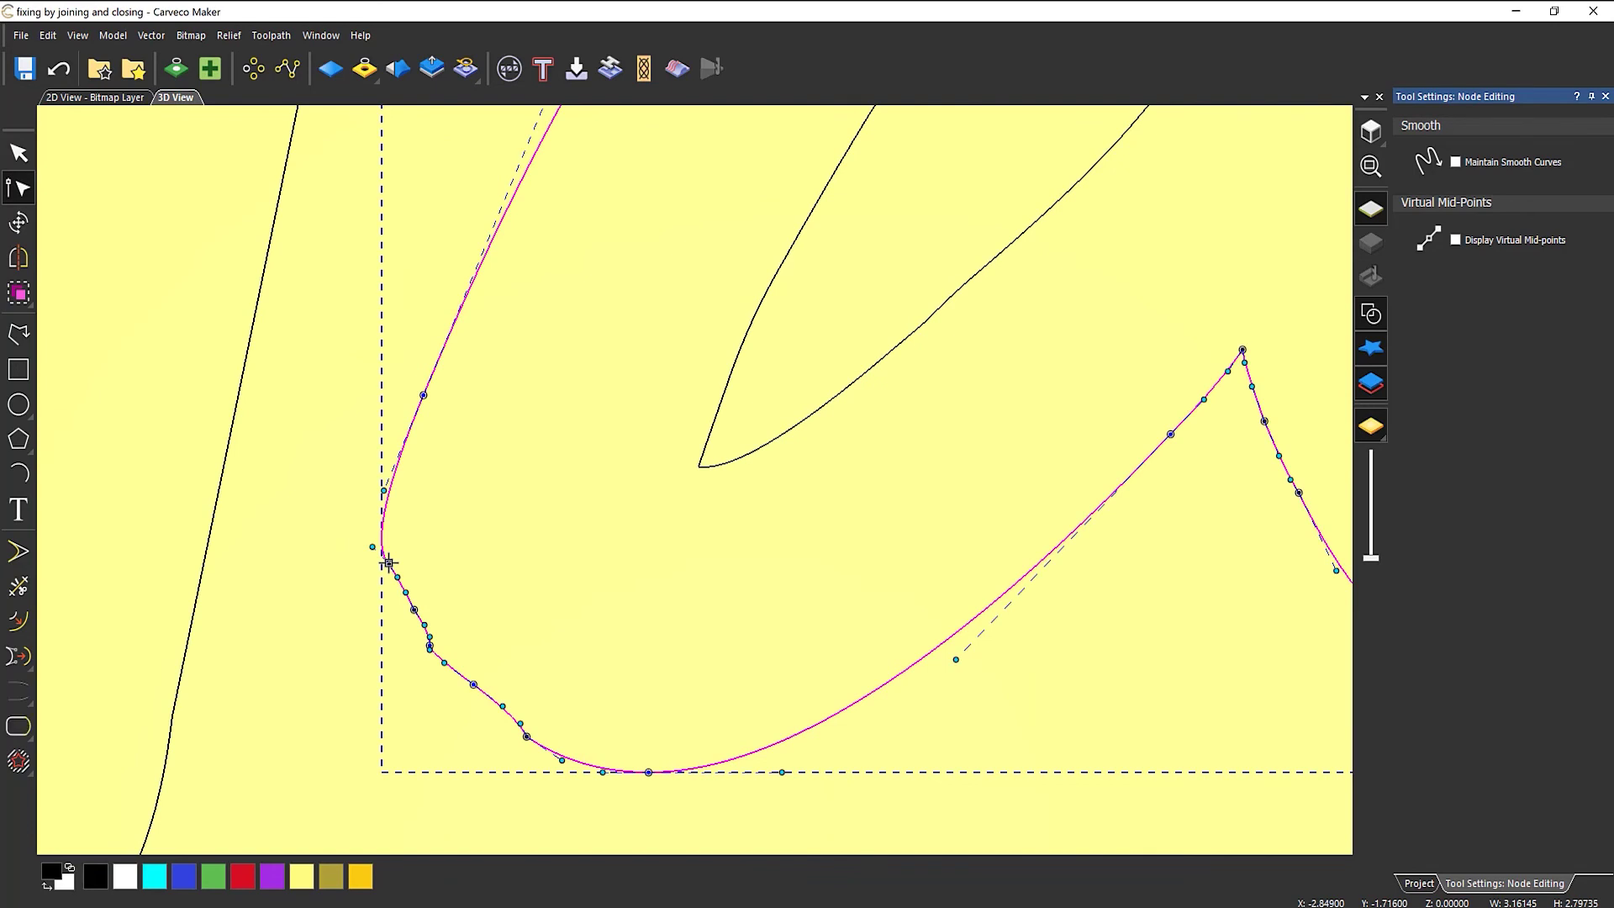
{"action": "left_click", "coordinate": [917, 664]}
{"action": "key", "text": "Delete"}
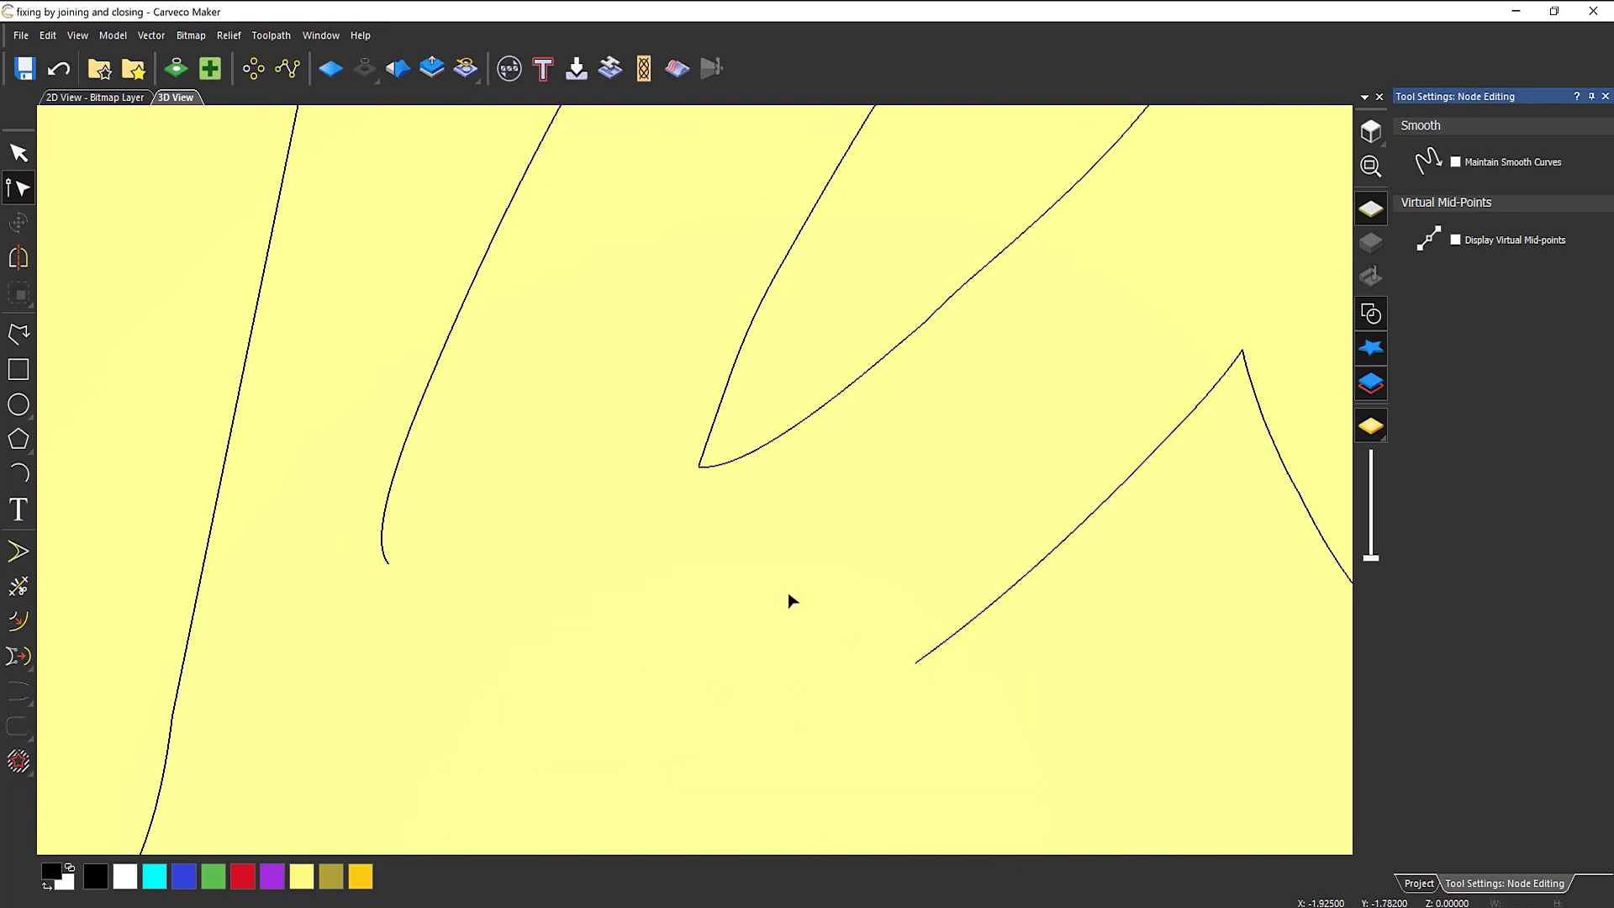
{"action": "left_click", "coordinate": [1029, 561]}
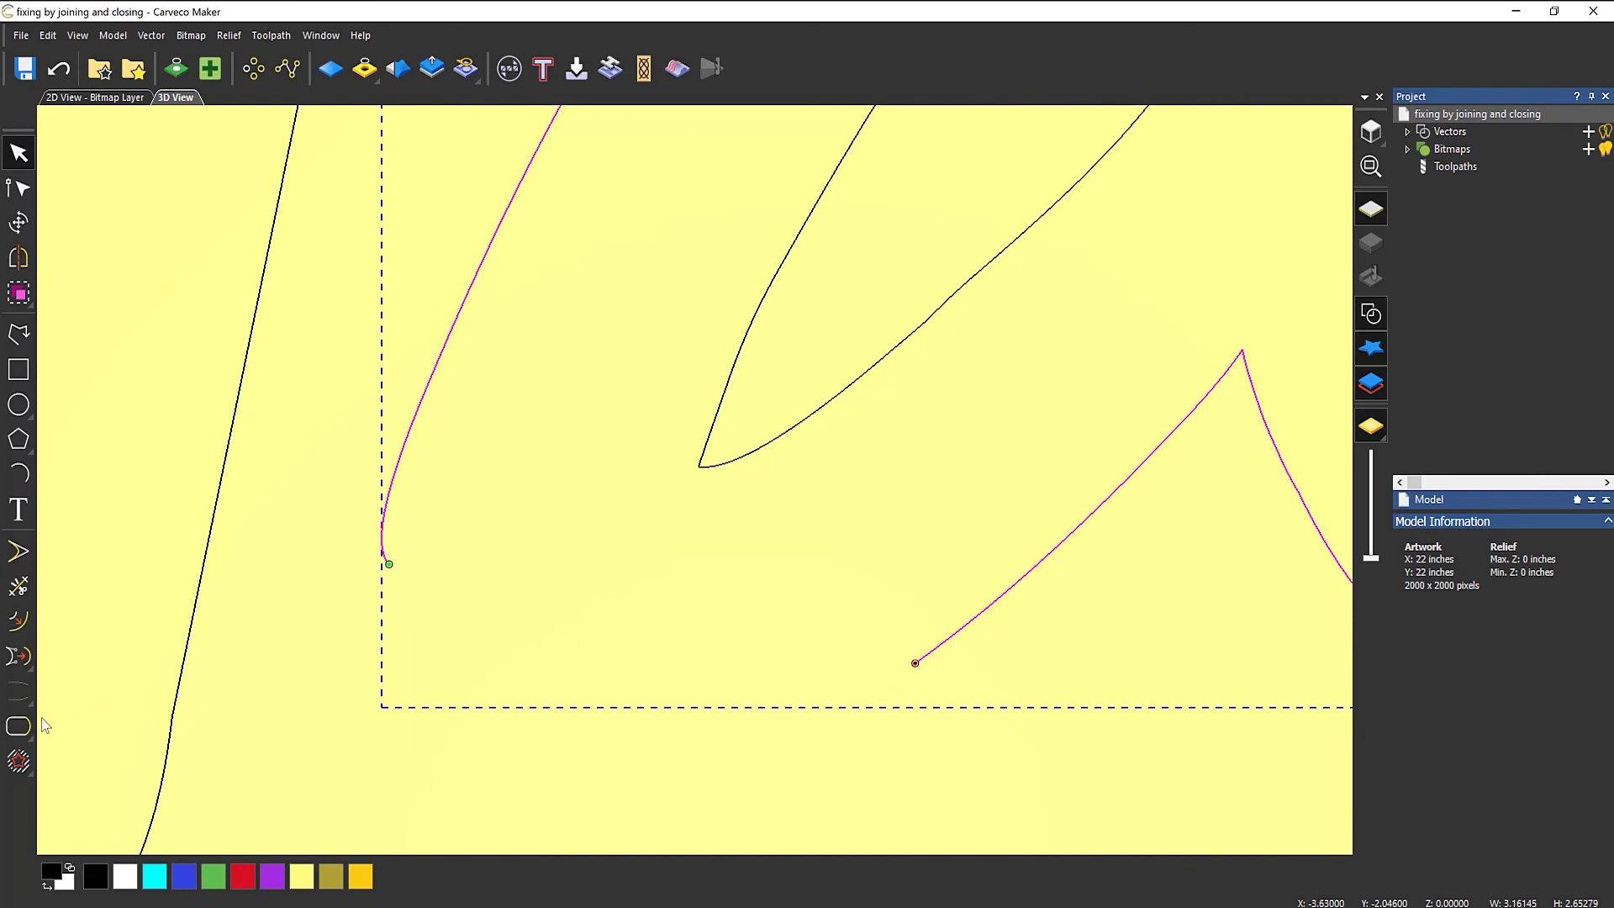
{"action": "left_click", "coordinate": [18, 728]}
{"action": "scroll", "coordinate": [626, 584], "scroll_direction": "down", "scroll_amount": 5}
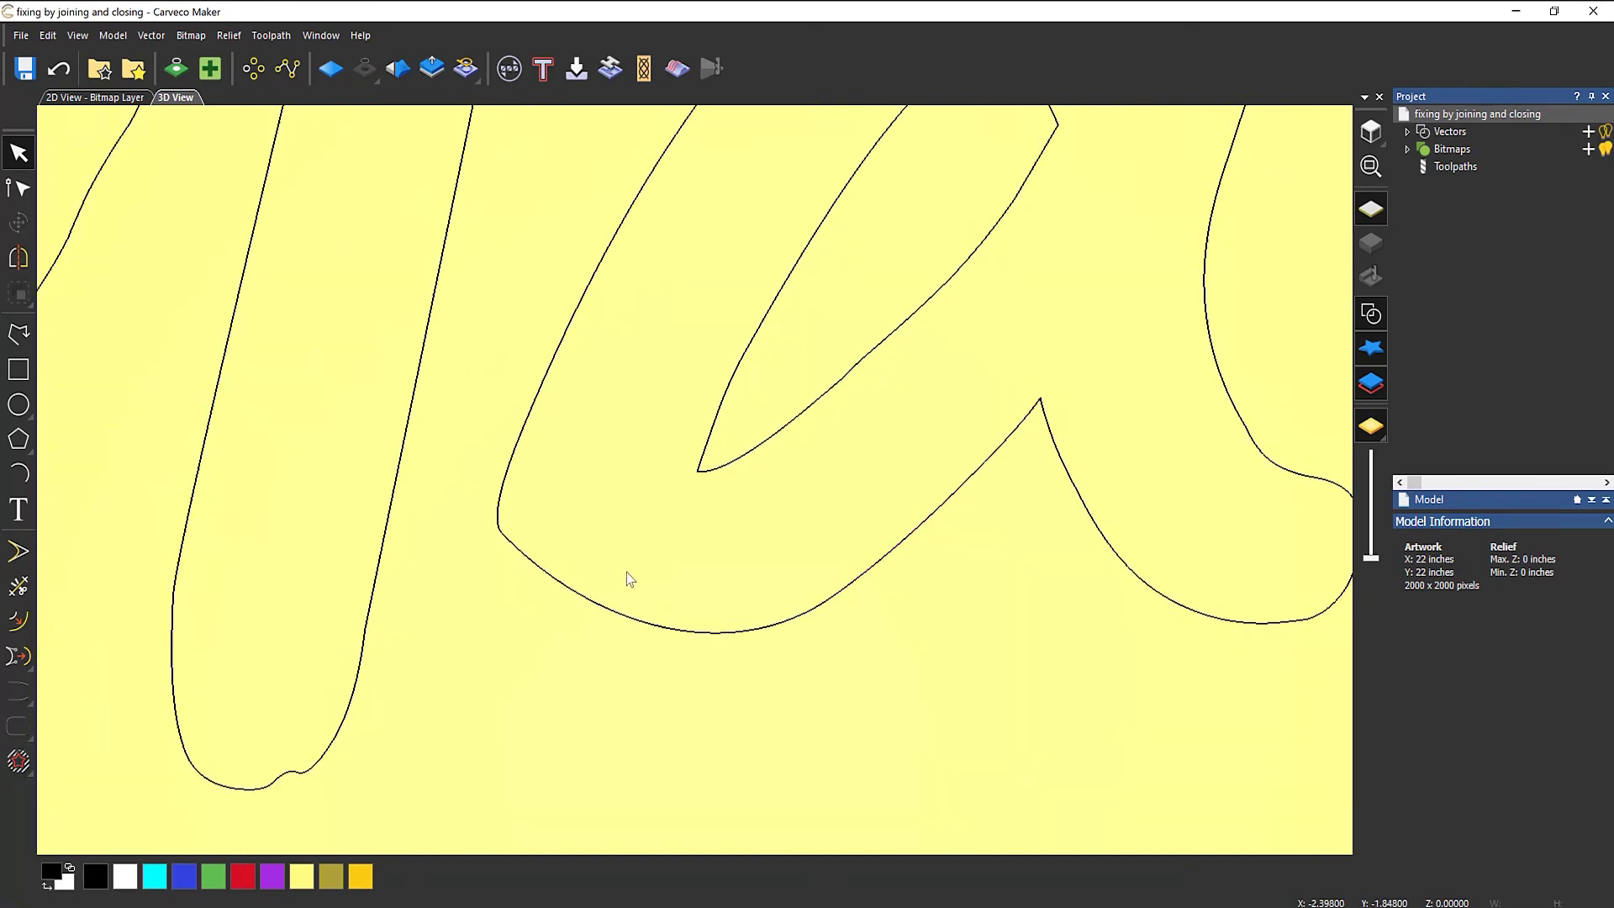
{"action": "scroll", "coordinate": [681, 559], "scroll_direction": "down", "scroll_amount": 3}
{"action": "scroll", "coordinate": [512, 670], "scroll_direction": "up", "scroll_amount": 5}
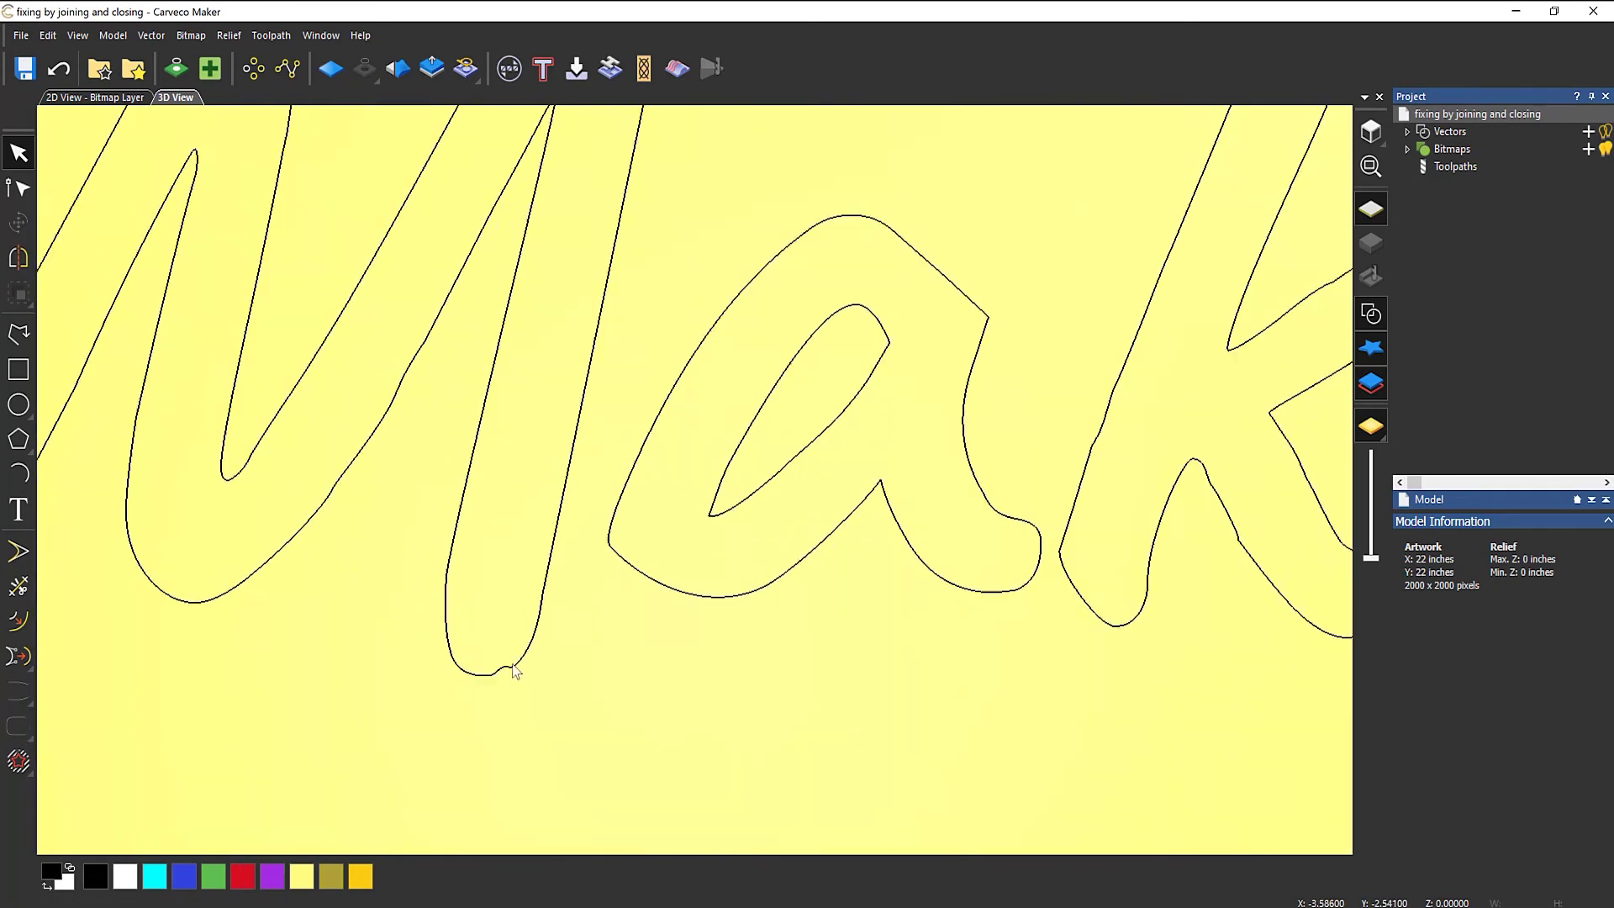
- Node-edit the M outline to cut off its stem's bumpy bottom curve, then delete it
{"action": "left_click", "coordinate": [526, 667]}
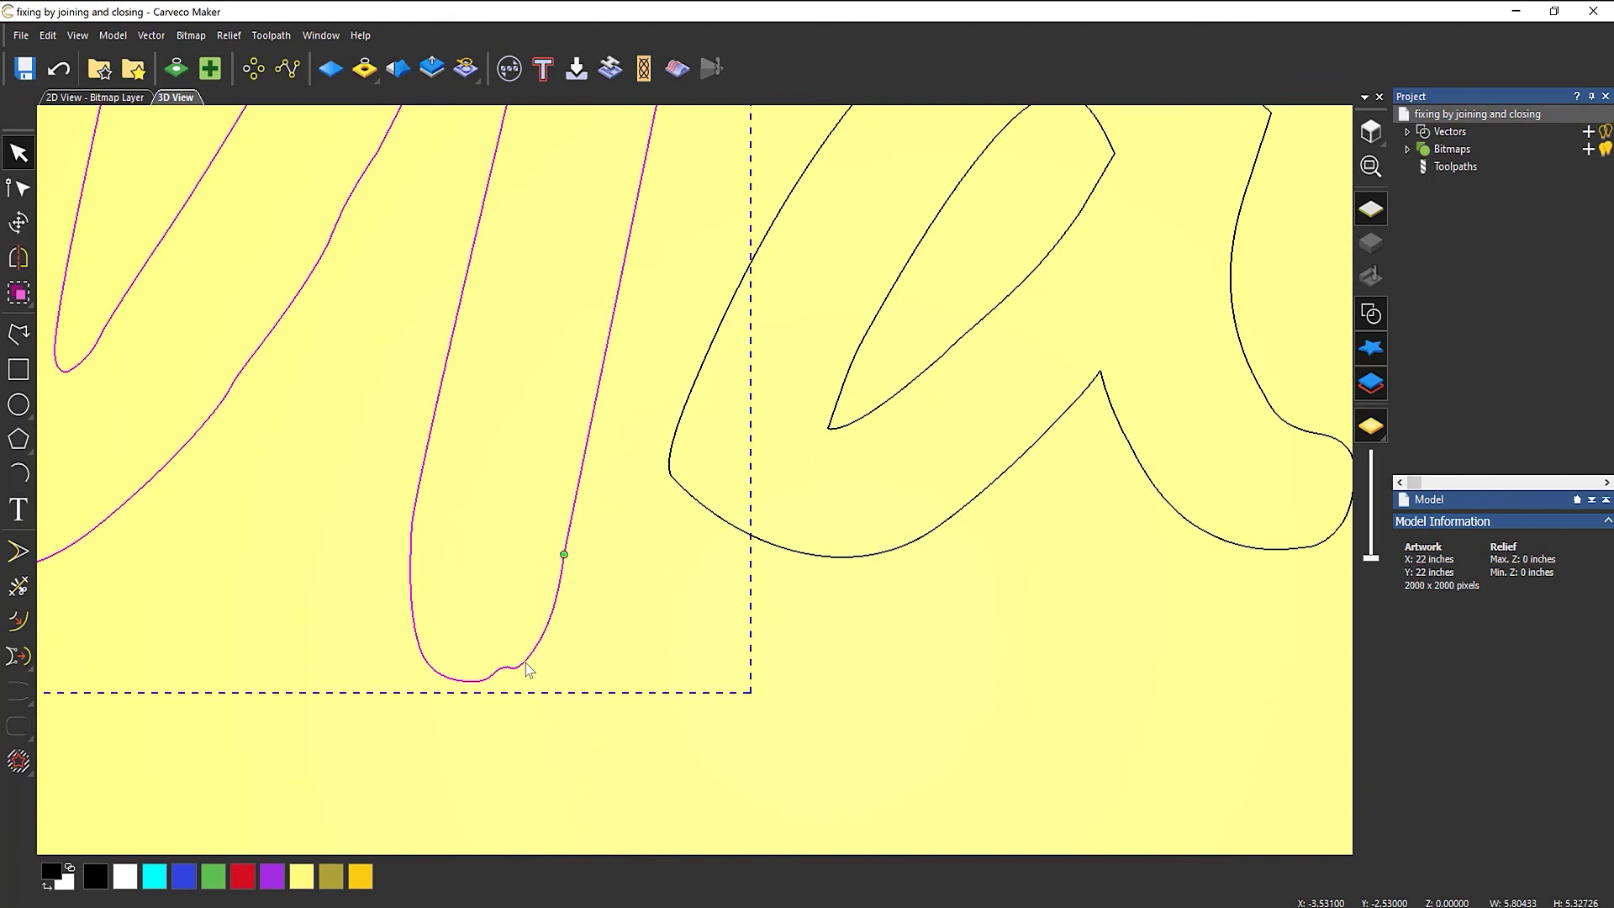
{"action": "key", "text": "n"}
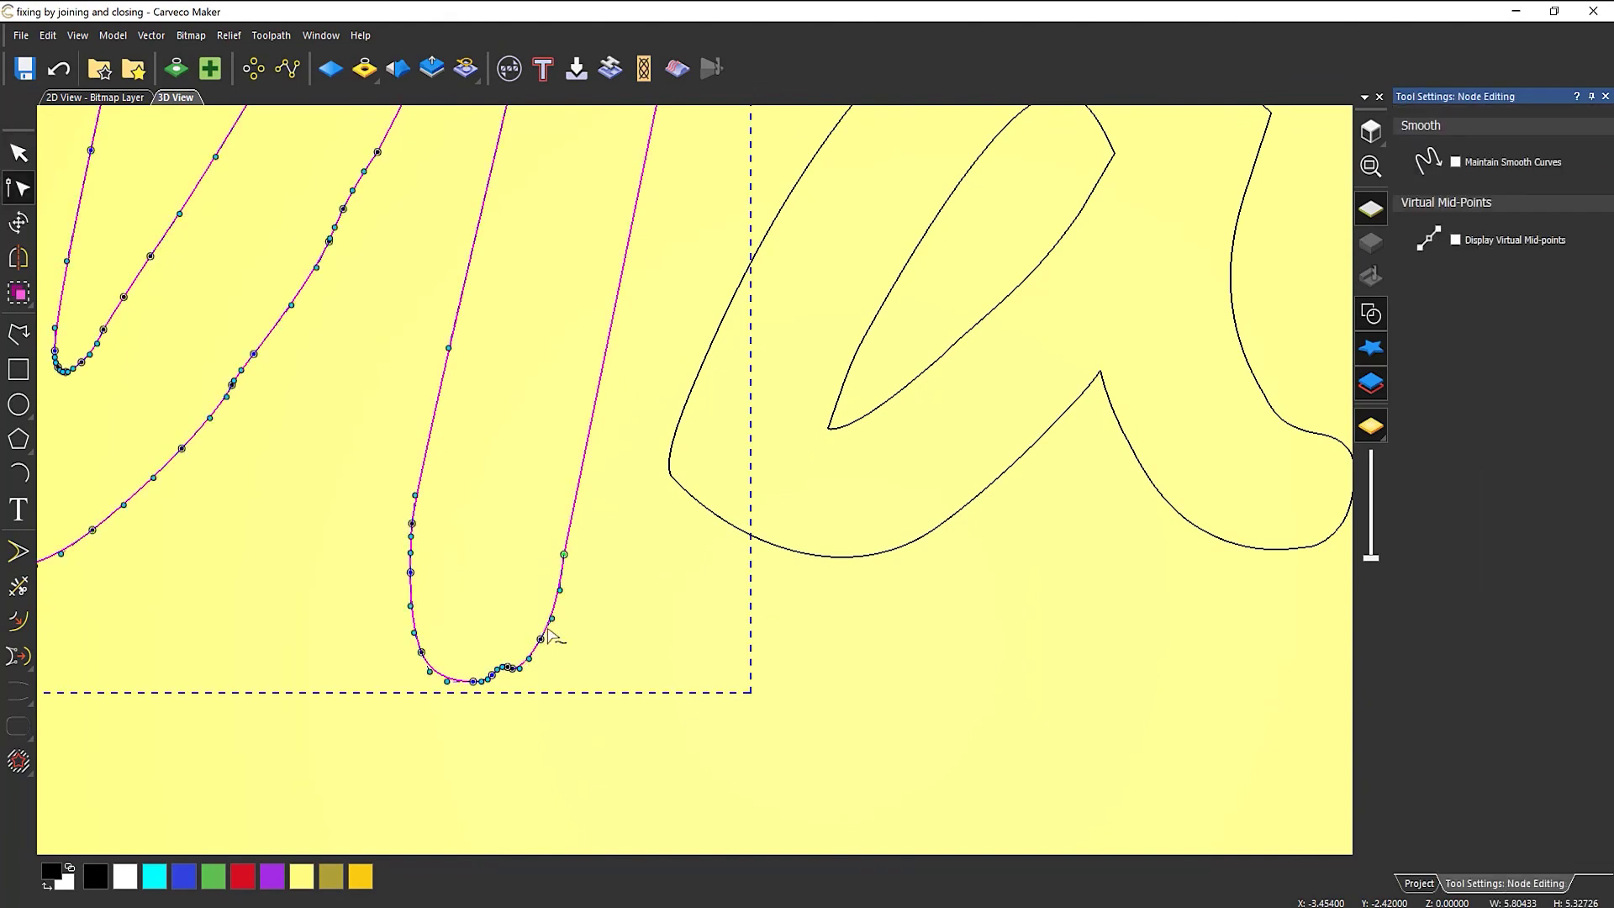
{"action": "left_click", "coordinate": [557, 609]}
{"action": "left_click", "coordinate": [411, 525], "text": "shift"}
{"action": "left_click", "coordinate": [432, 577]}
{"action": "key", "text": "Escape"}
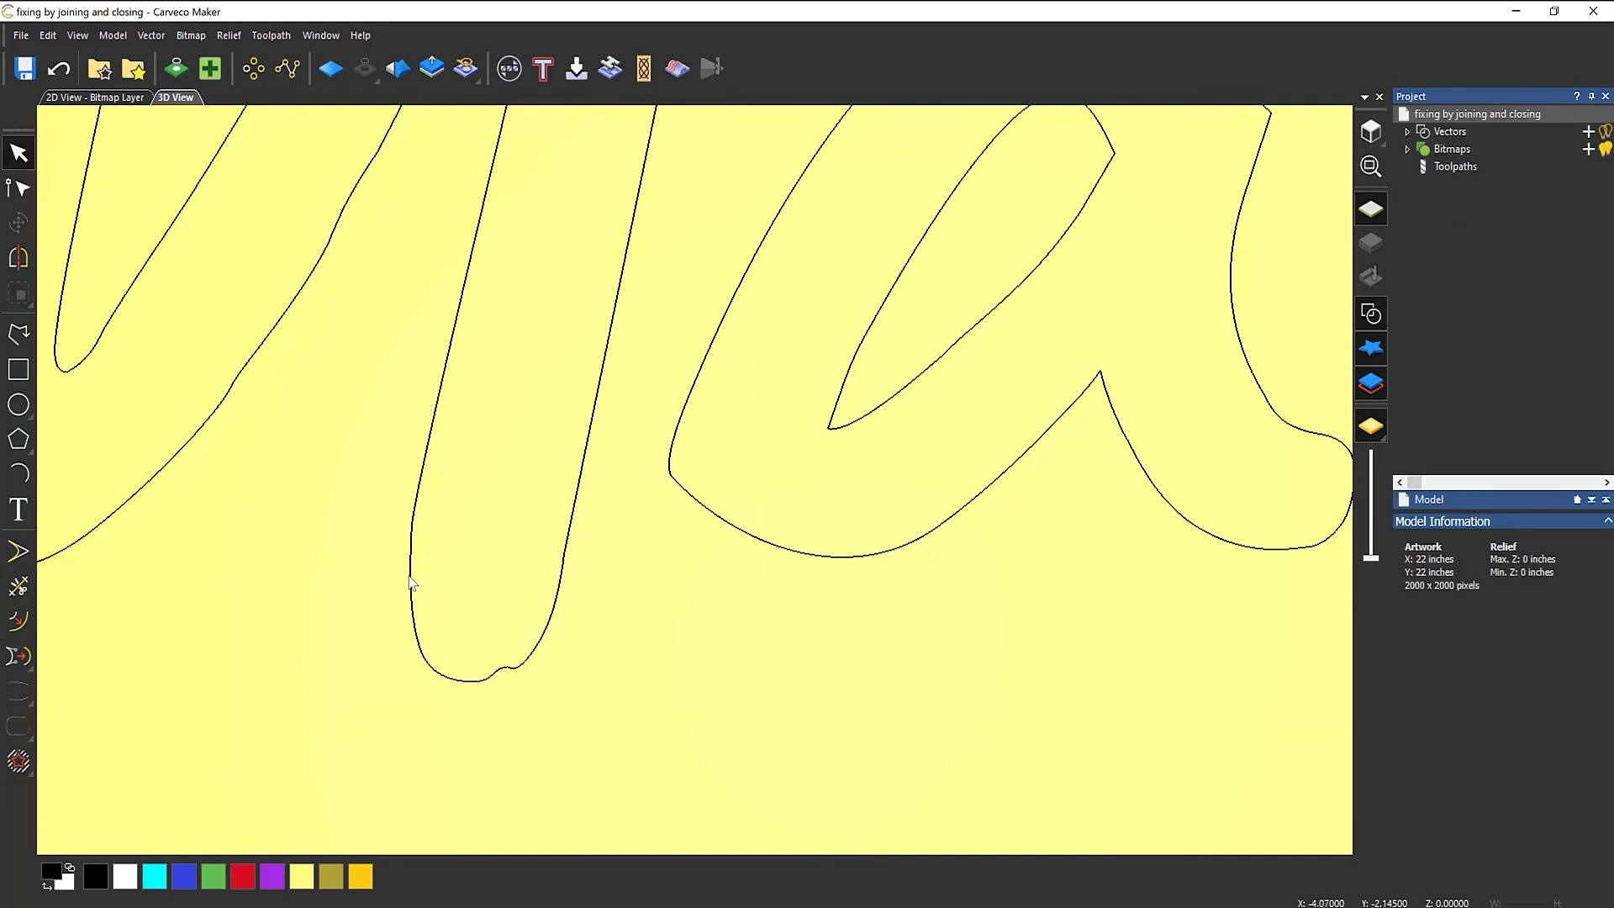
{"action": "left_click", "coordinate": [408, 576]}
{"action": "key", "text": "Delete"}
- Delete the leftover stem piece and join the open stem ends with a smooth curve
{"action": "left_click", "coordinate": [561, 586]}
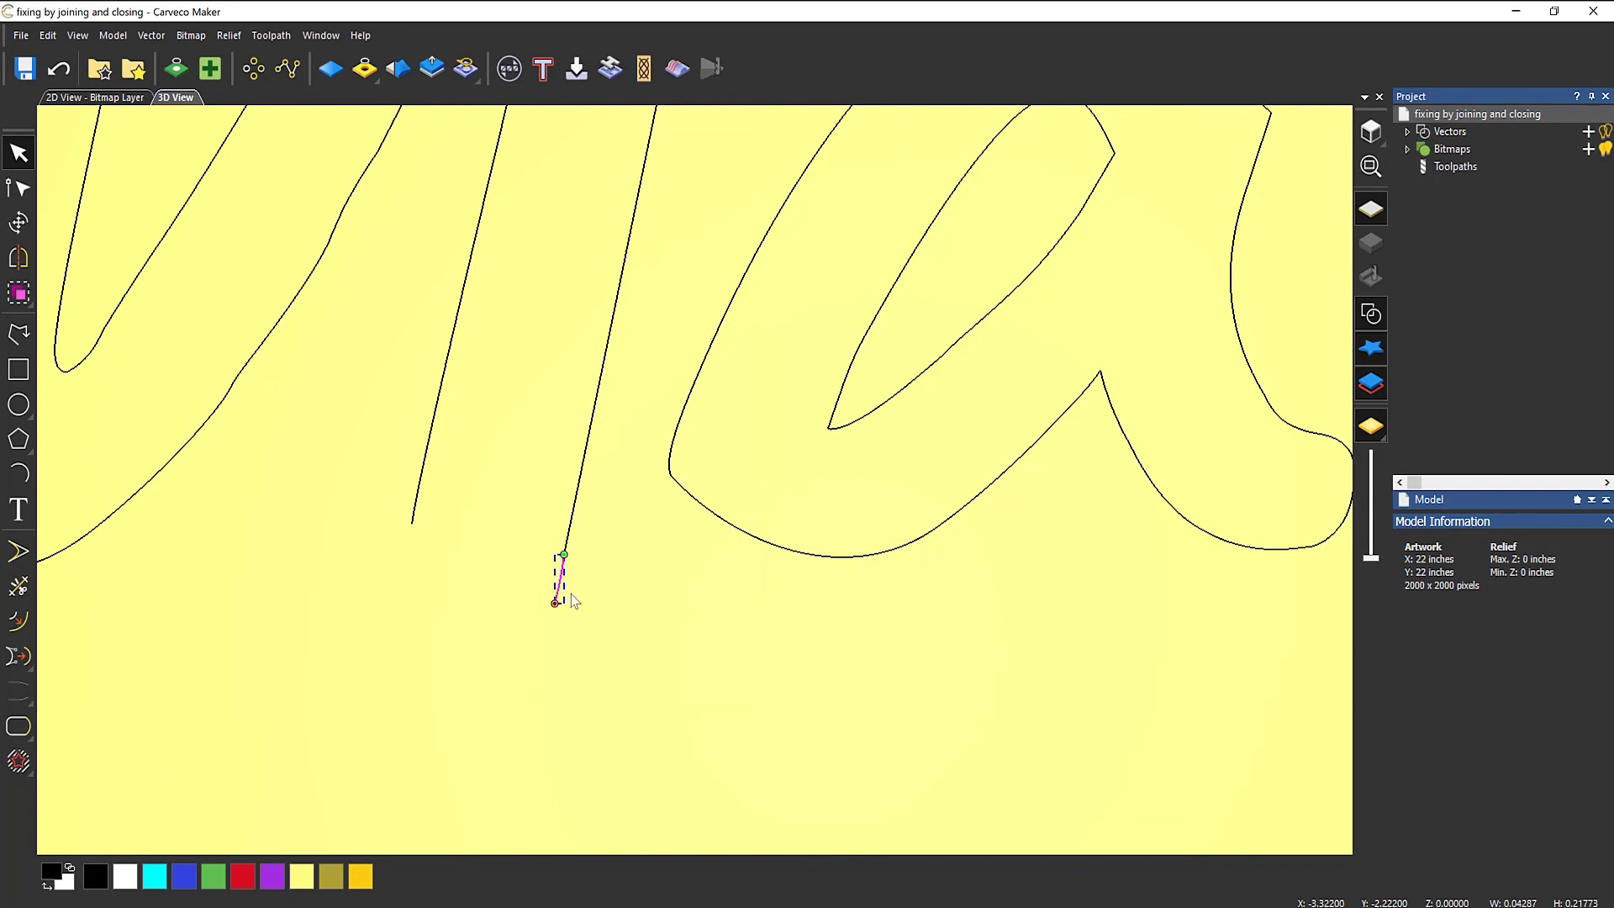
{"action": "key", "text": "Delete"}
{"action": "left_click_drag", "start_coordinate": [589, 517], "coordinate": [291, 595]}
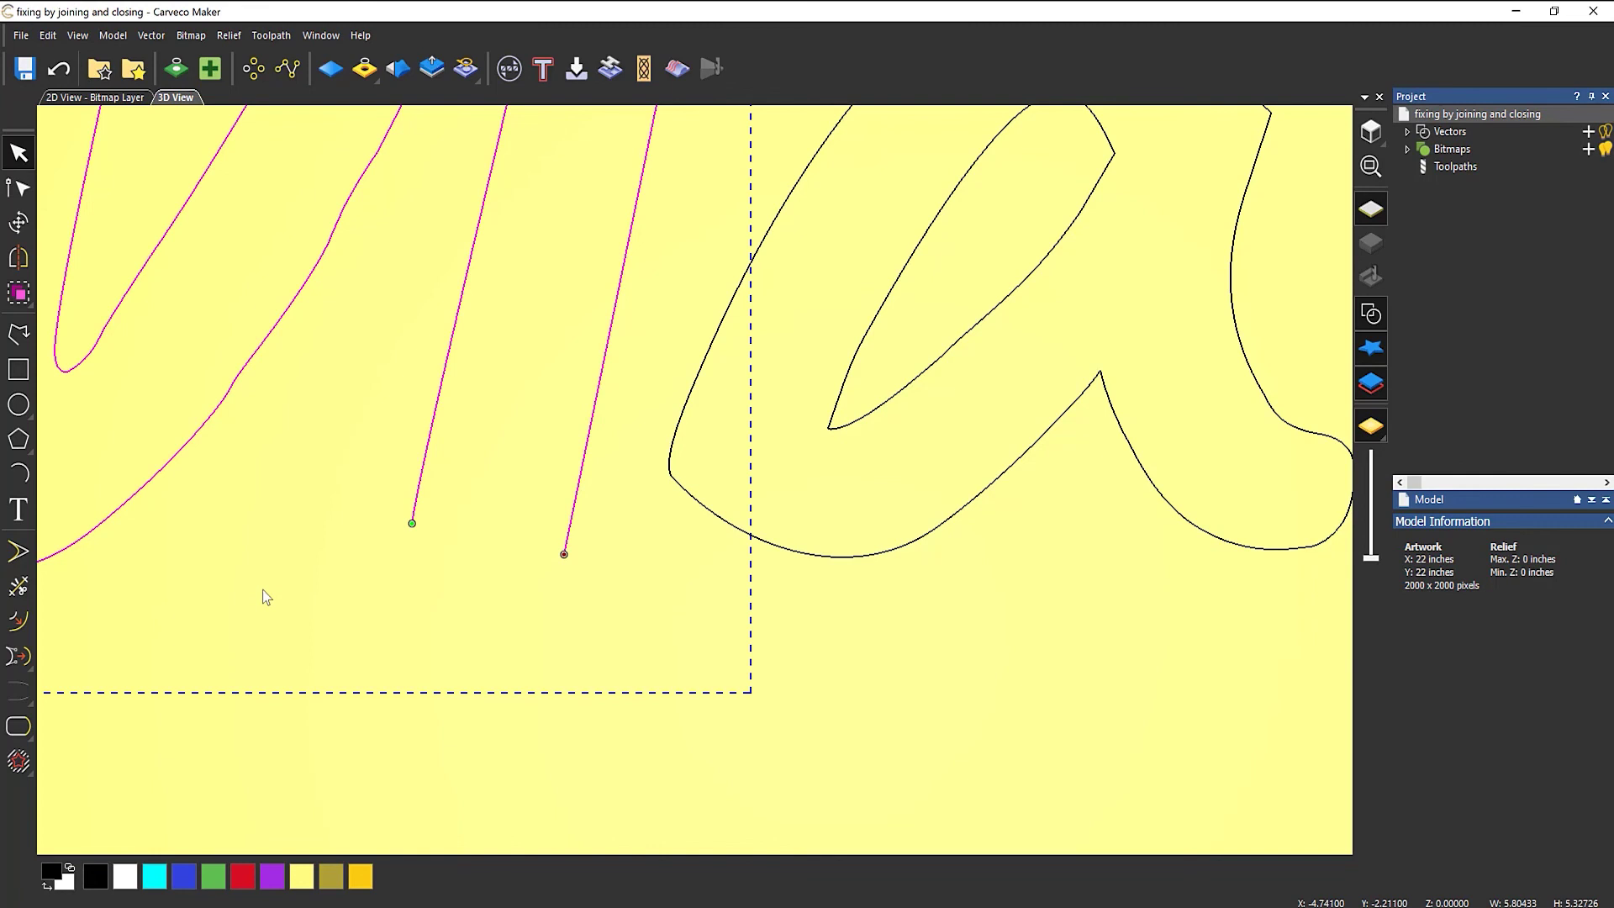
{"action": "left_click", "coordinate": [19, 729]}
{"action": "left_click", "coordinate": [541, 692]}
{"action": "scroll", "coordinate": [535, 639], "scroll_direction": "down", "scroll_amount": 3}
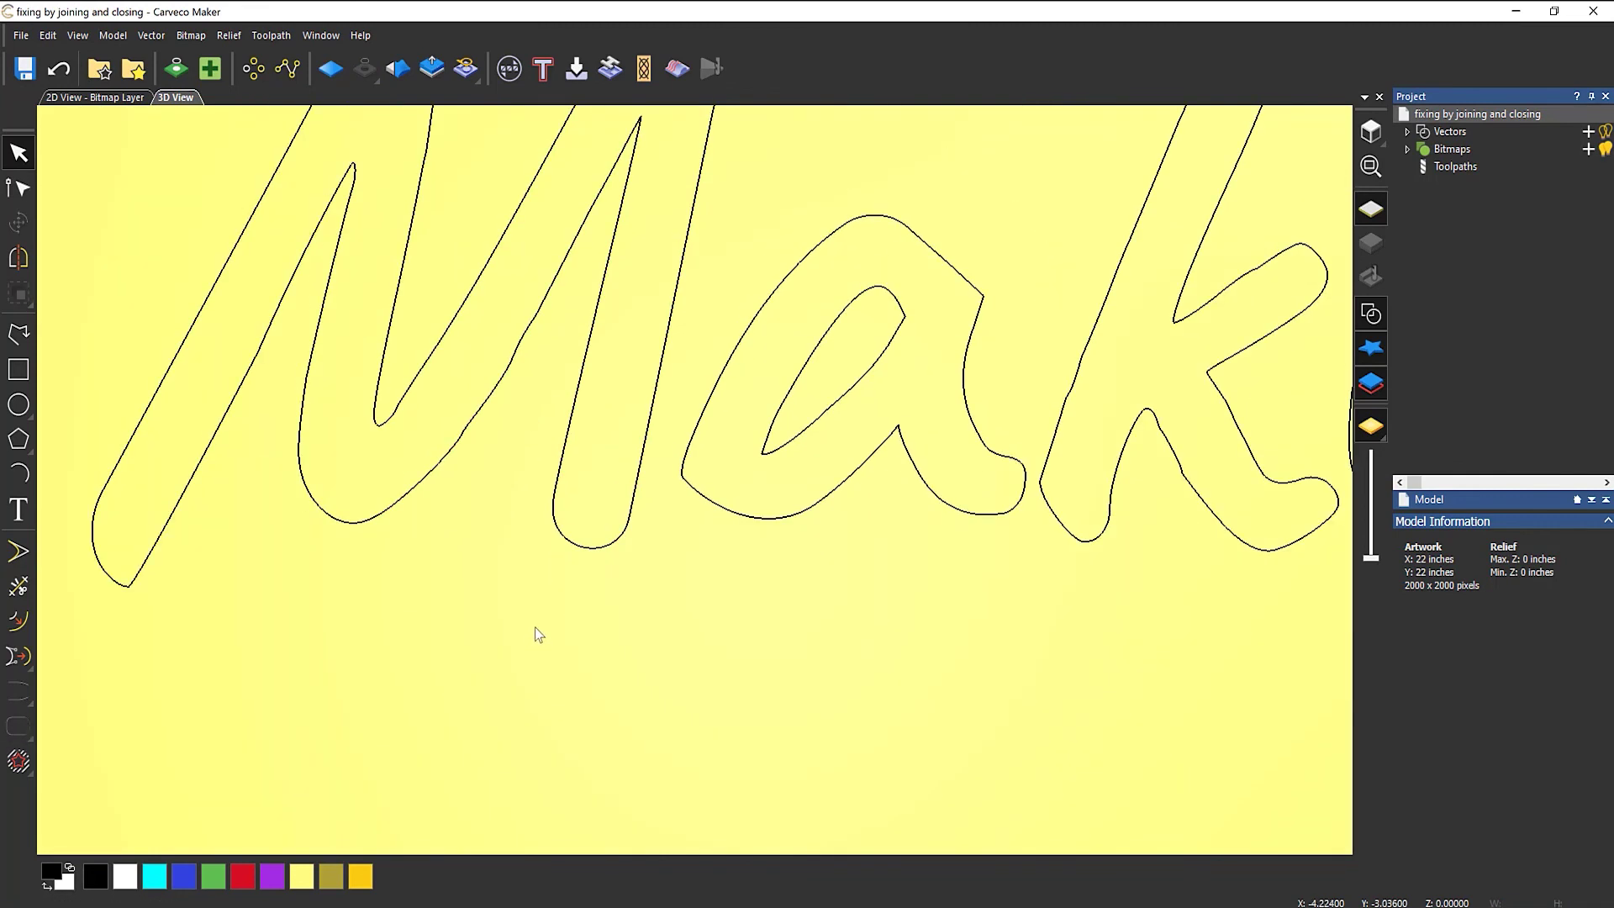
{"action": "scroll", "coordinate": [535, 628], "scroll_direction": "down", "scroll_amount": 4}
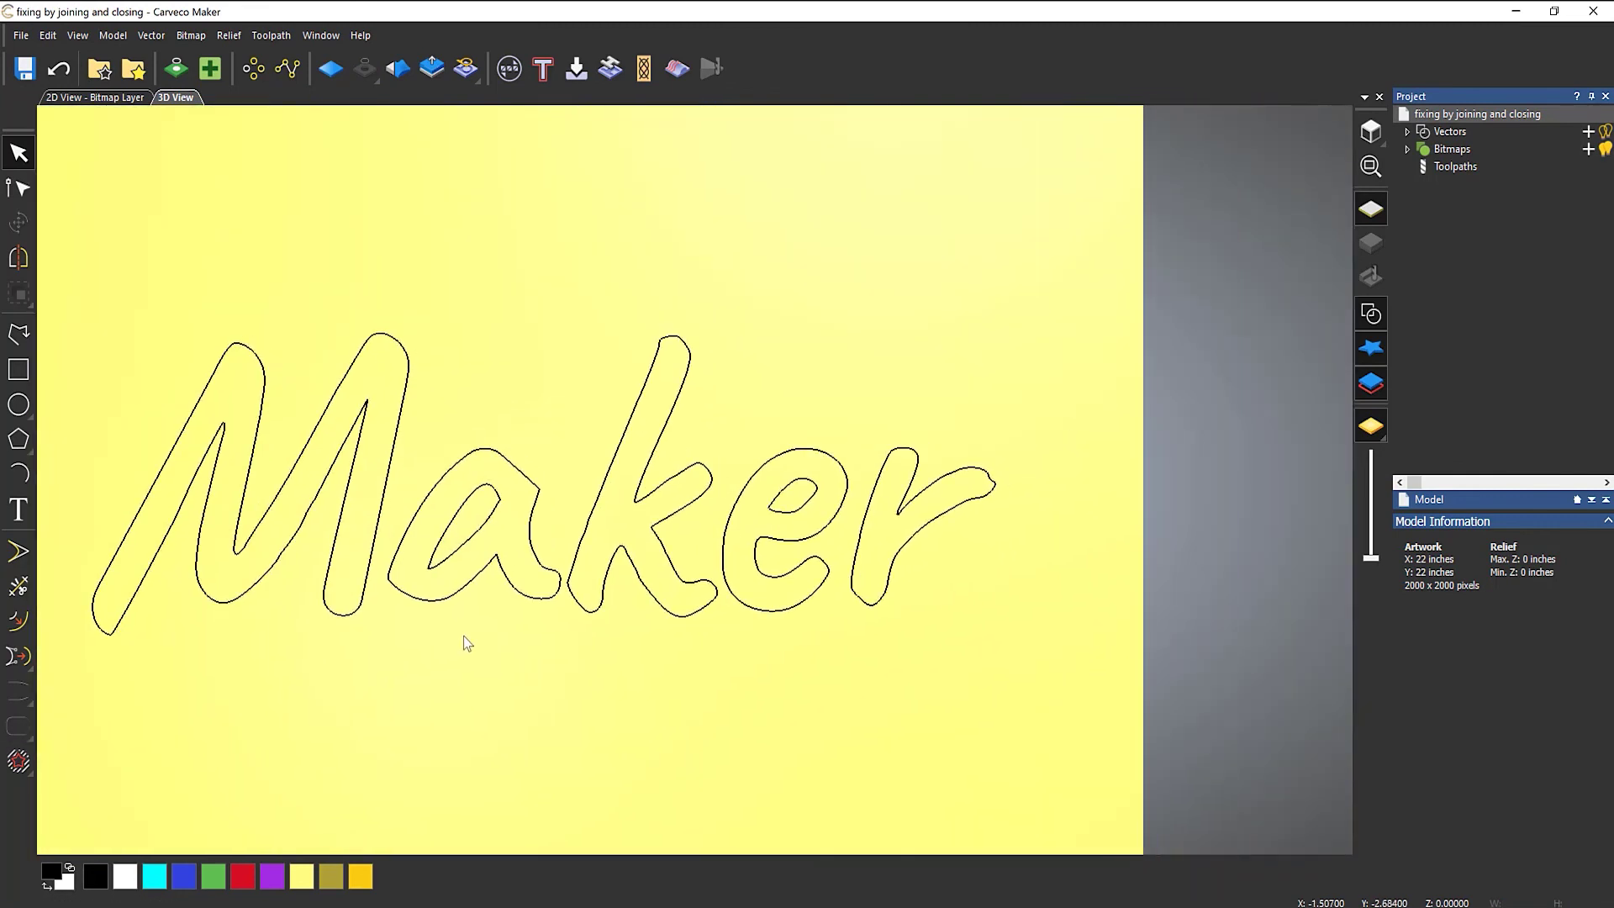
{"action": "left_click_drag", "start_coordinate": [460, 392], "coordinate": [592, 387]}
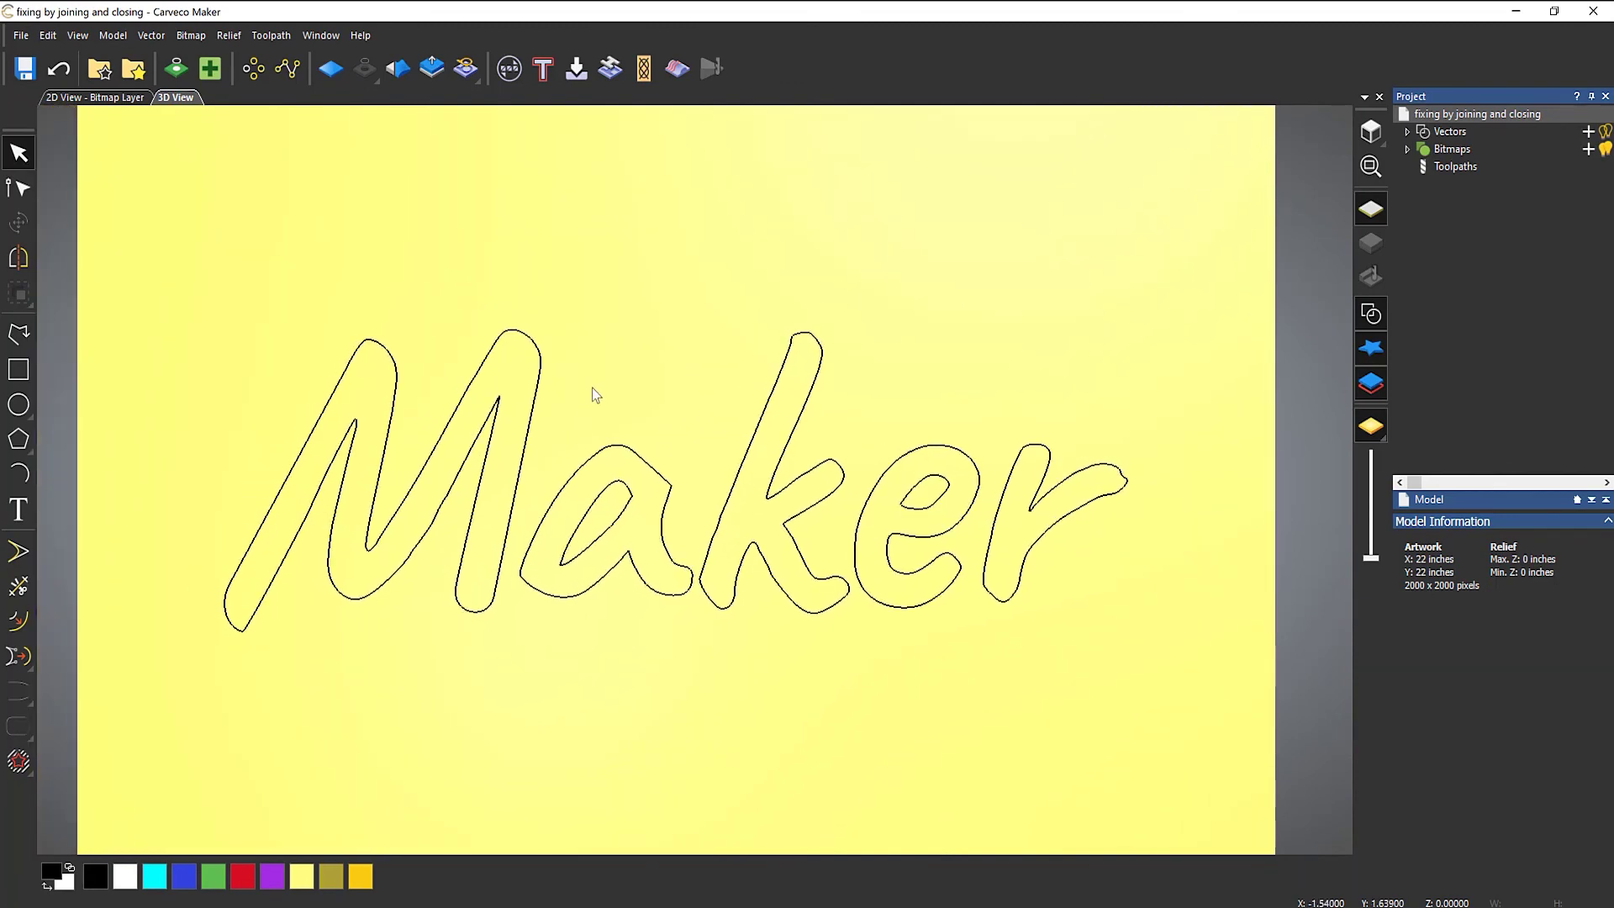